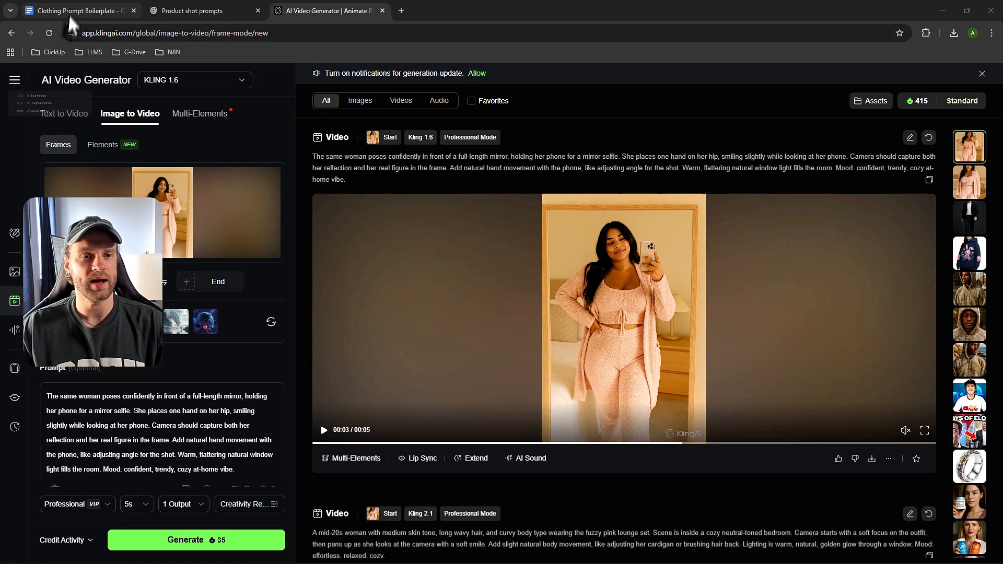
- Look over the Clothing Prompt Boilerplate document, then preview the images attached to the Kling AI prompt request in the ChatGPT conversation
click(84, 10)
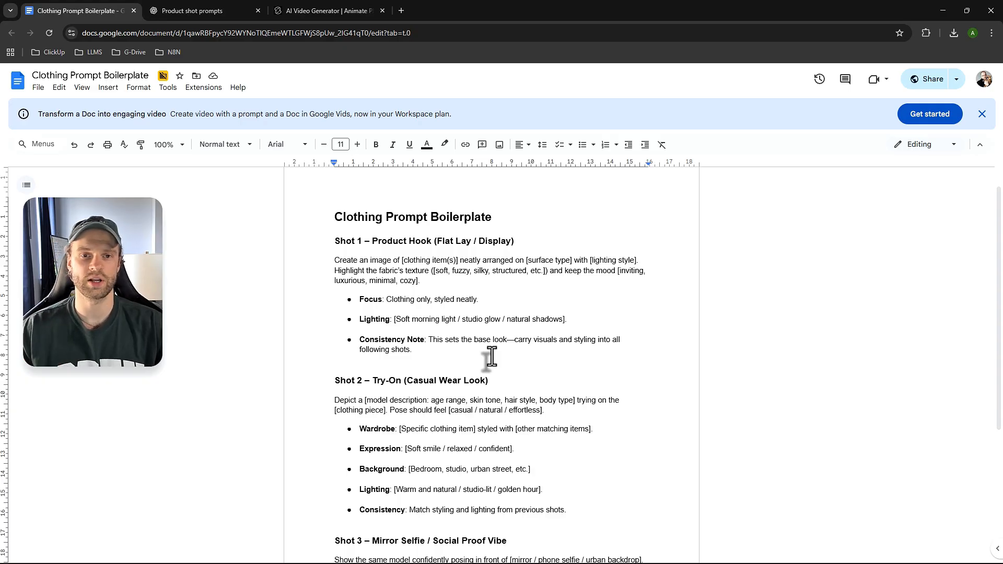
click(209, 13)
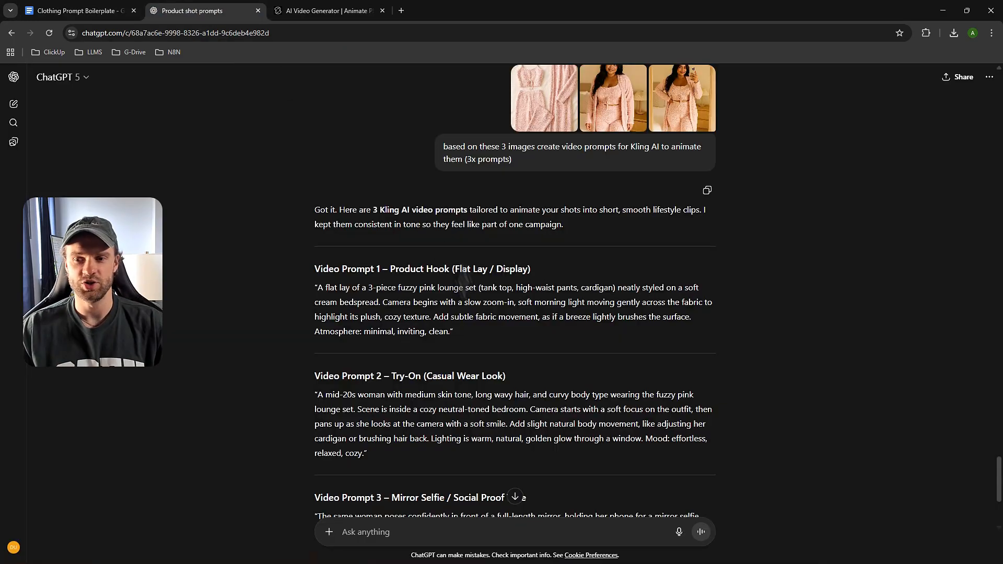
scroll(522, 366, up, 8)
click(559, 462)
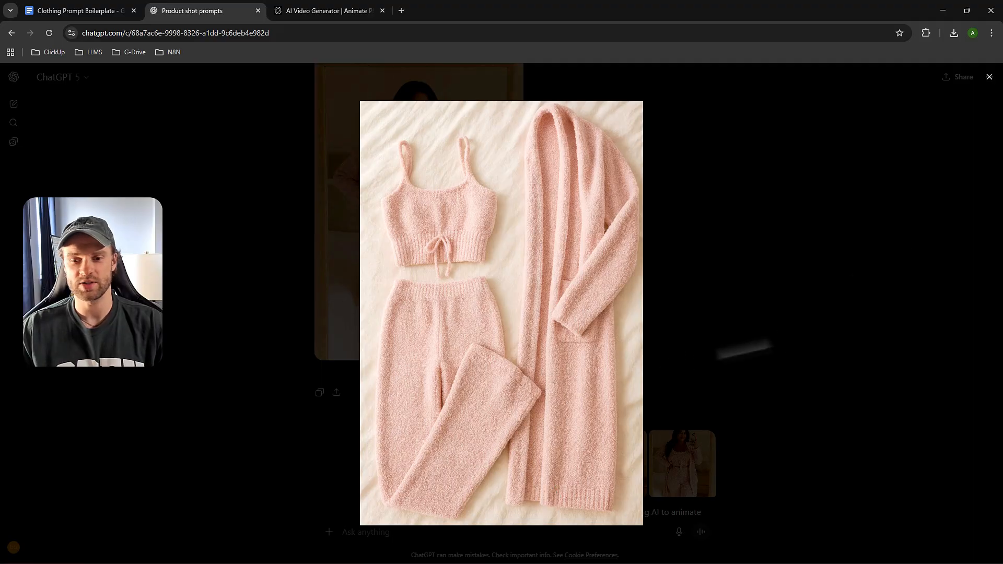
click(748, 343)
click(633, 471)
click(715, 457)
click(715, 457)
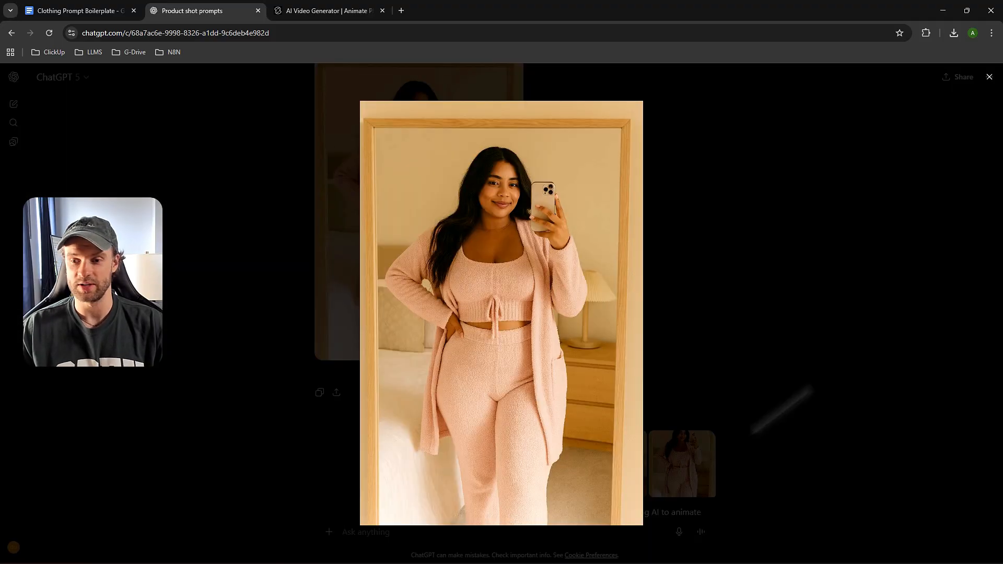
click(805, 381)
- View the boilerplate document and the Kling AI generator, then enlarge the reference product photo at the start of the ChatGPT conversation
click(86, 15)
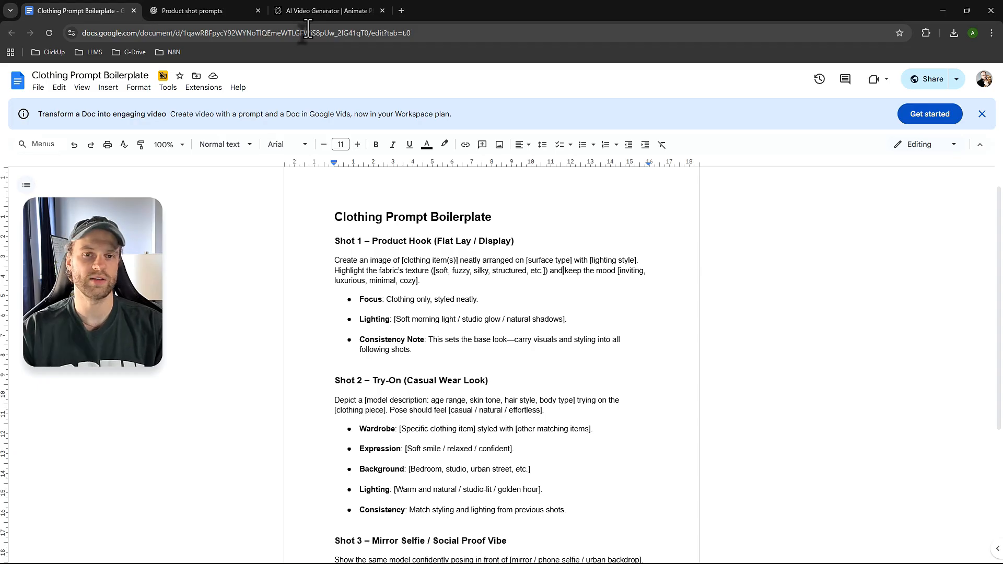
click(304, 12)
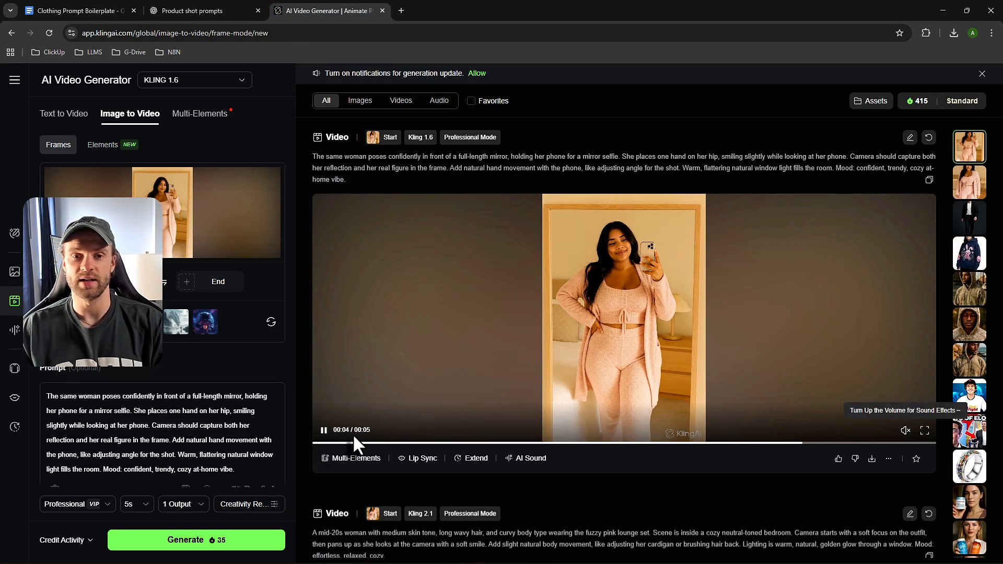
click(202, 11)
scroll(485, 276, up, 20)
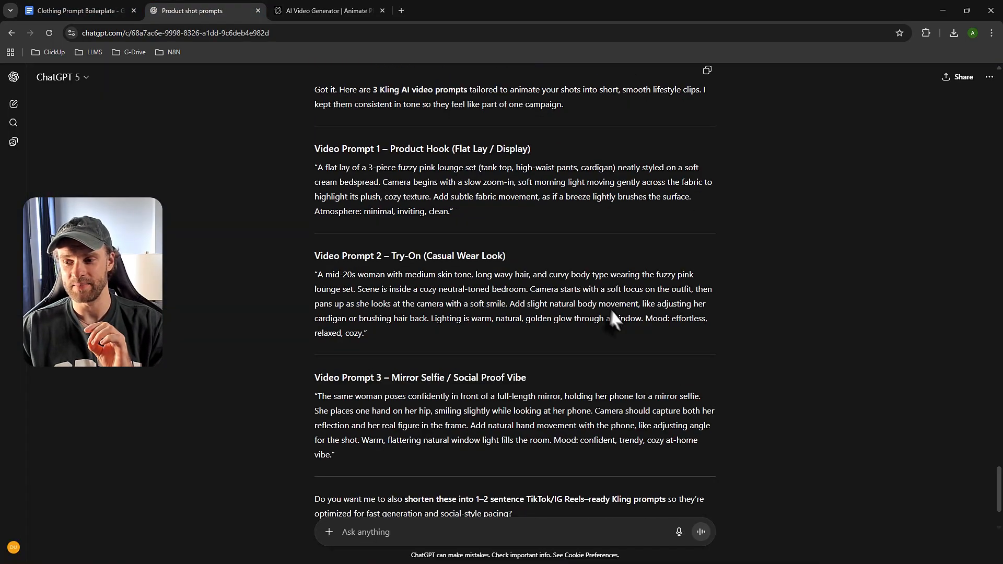
click(655, 205)
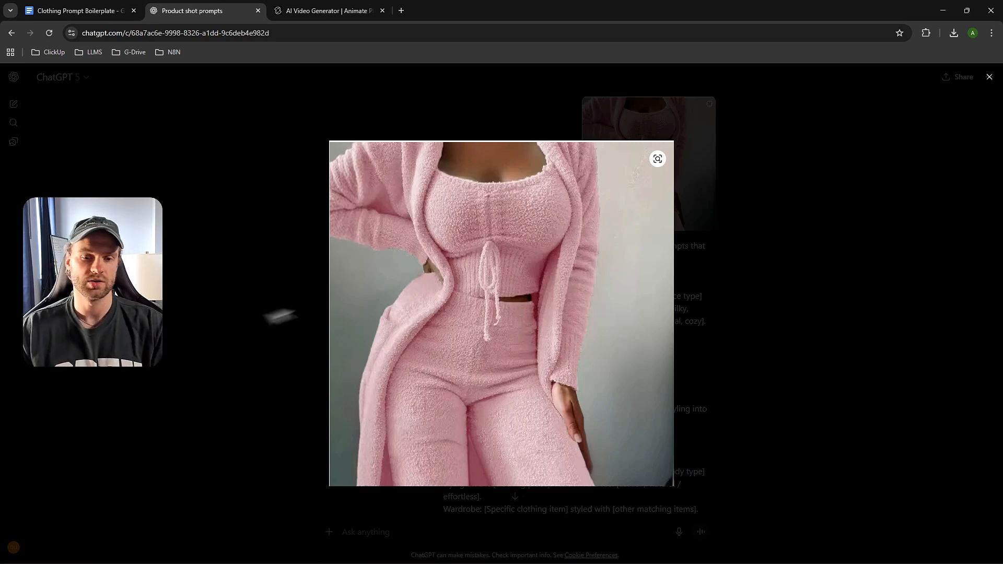
click(230, 329)
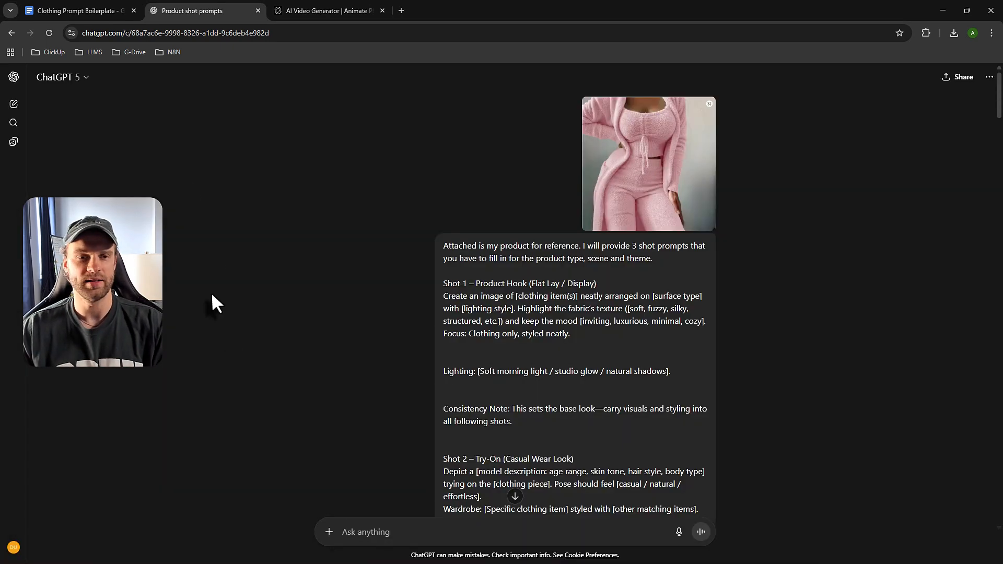
- Read the filled-in prompts for Shots 1 to 3 in ChatGPT's first reply, down to the separate Shot 1 request
click(104, 10)
click(192, 11)
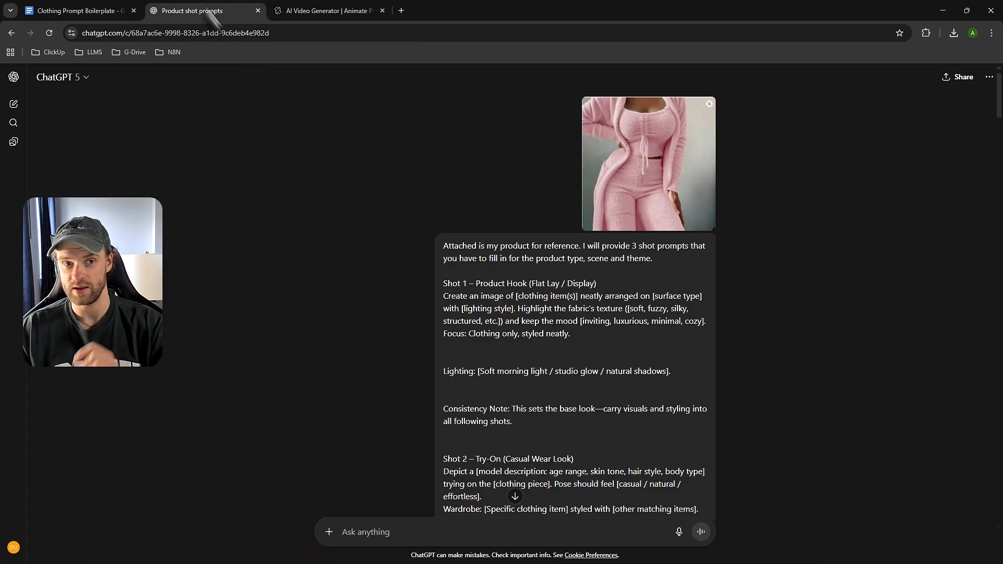
scroll(465, 236, down, 10)
scroll(439, 339, down, 2)
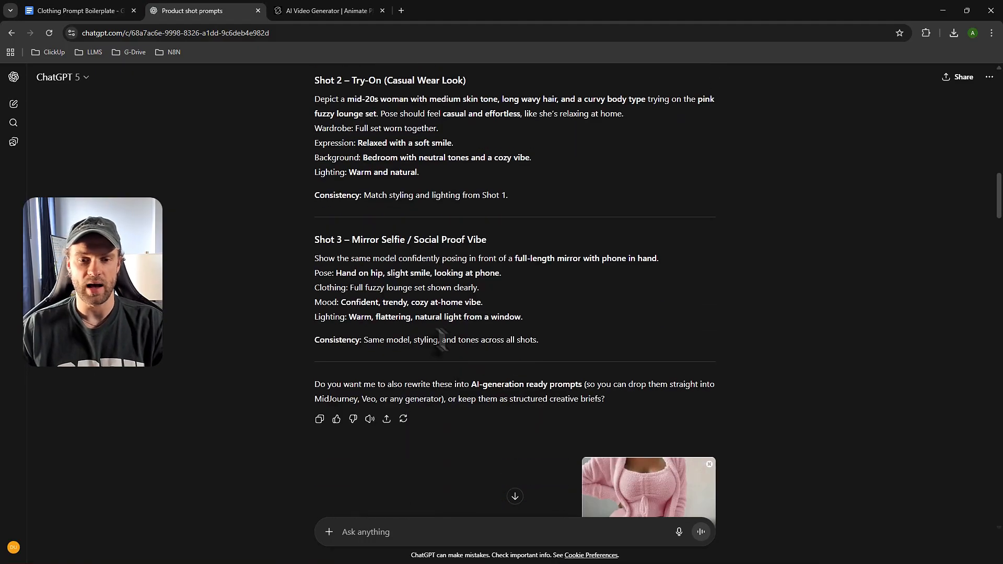
scroll(397, 313, up, 4)
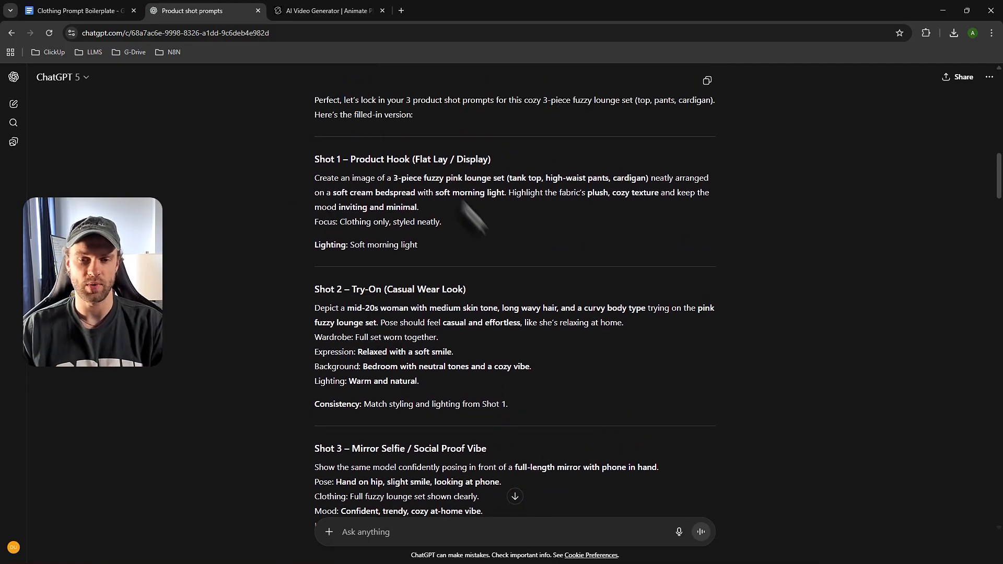
scroll(397, 245, down, 12)
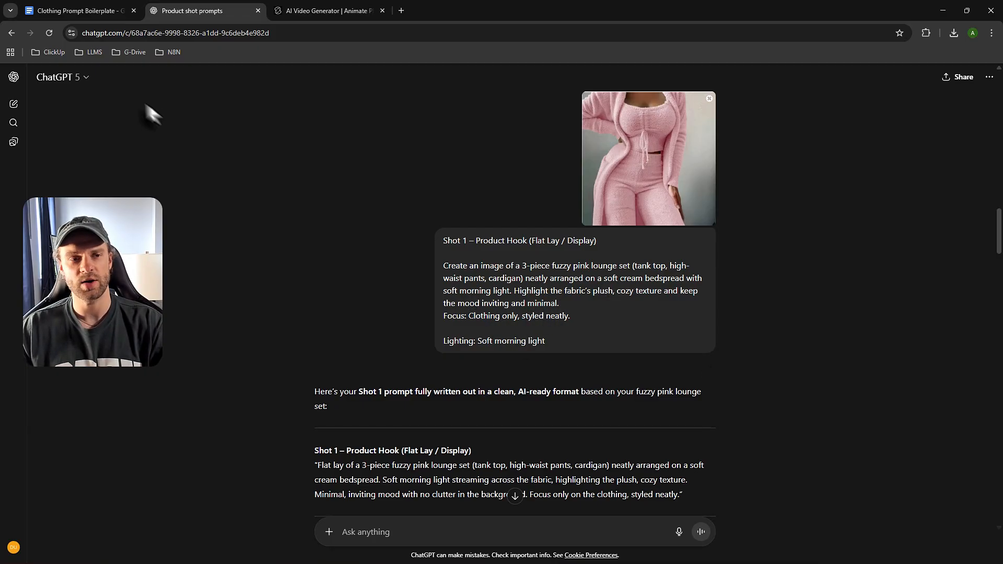
- Switch to the Clothing Prompt Boilerplate document and examine the Shot 1 placeholders for clothing items and surface type
click(75, 10)
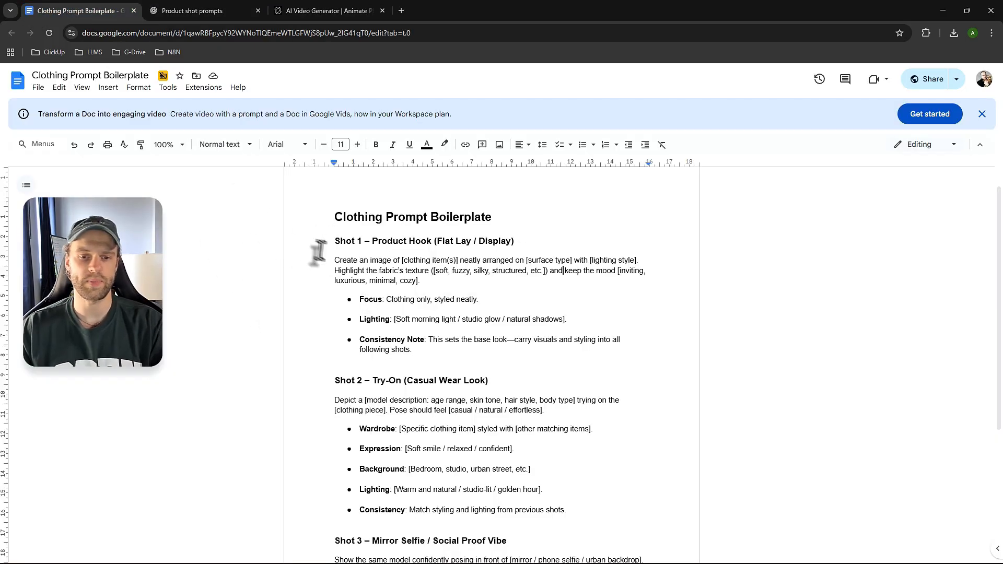
drag(402, 260, 423, 264)
click(413, 262)
click(407, 262)
double_click(428, 280)
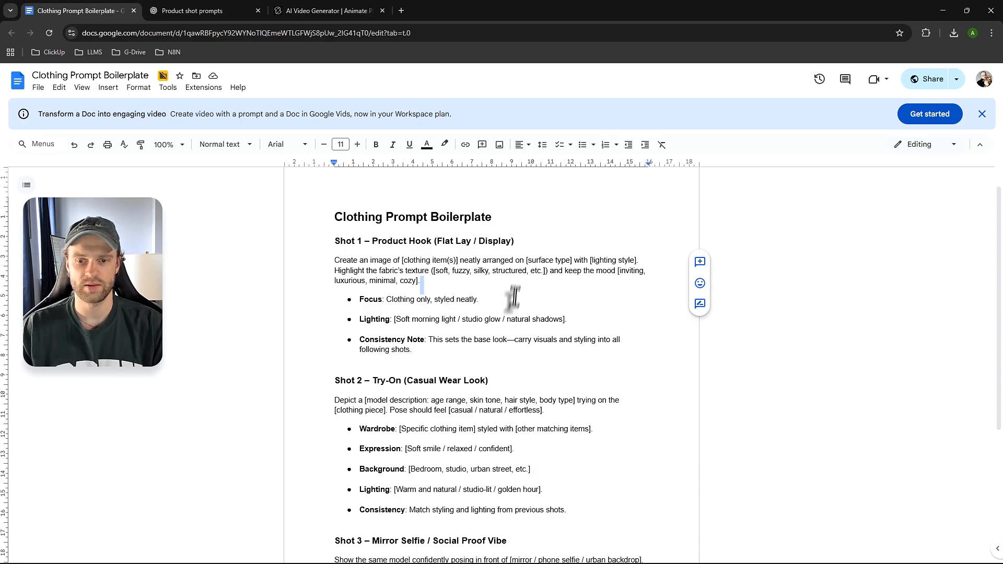
drag(526, 261, 571, 262)
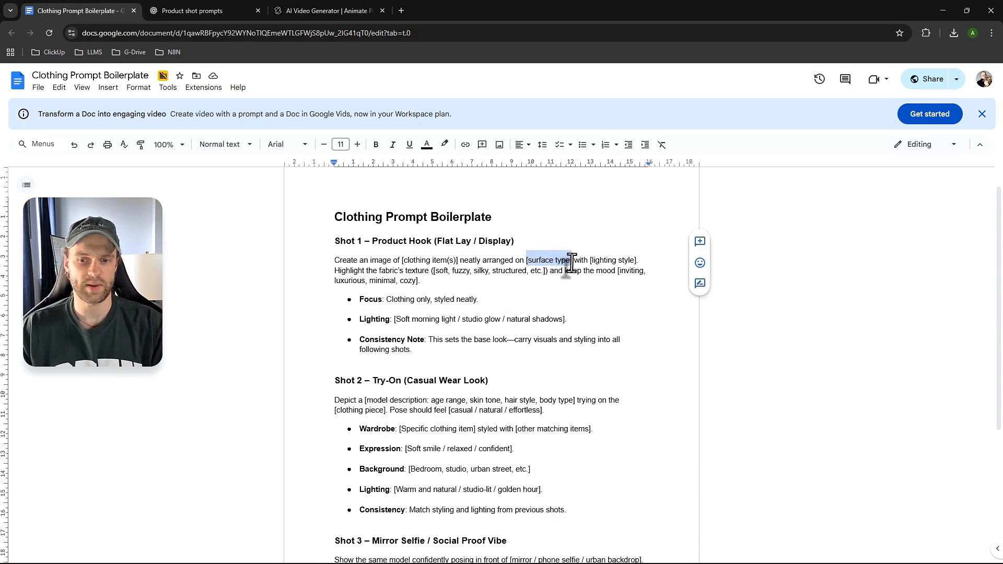
click(544, 288)
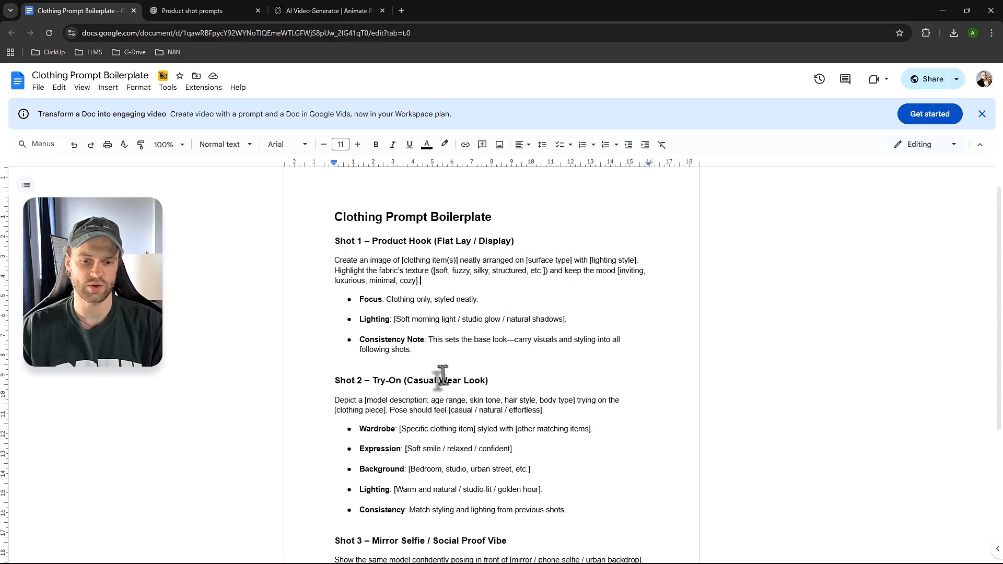
- Examine the Shot 2 wardrobe placeholders and read through the Shot 3 mirror selfie section of the boilerplate
scroll(443, 376, up, 1)
scroll(443, 376, down, 2)
drag(400, 353, 515, 351)
click(521, 365)
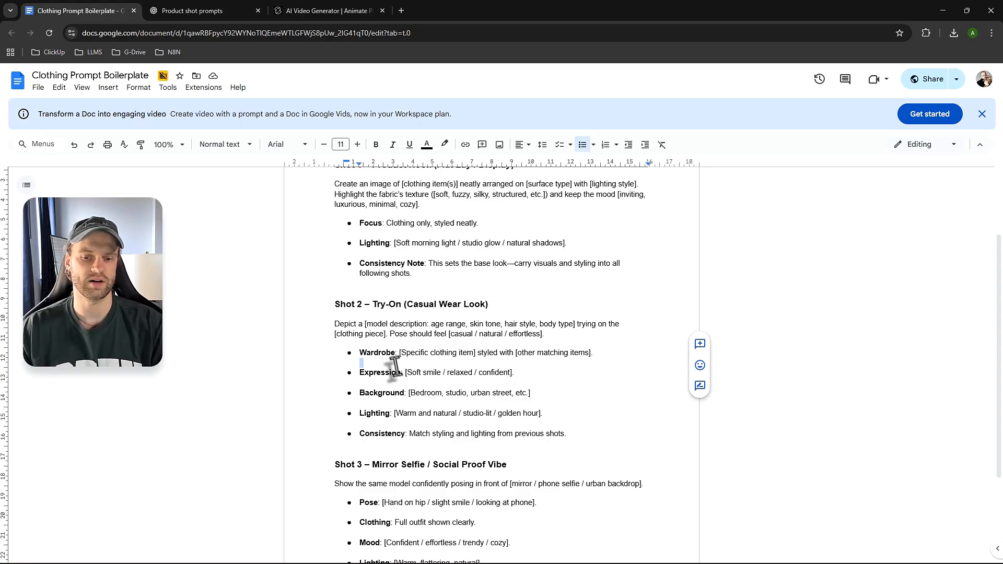
drag(401, 353, 495, 357)
click(491, 364)
scroll(449, 377, up, 2)
scroll(418, 386, down, 5)
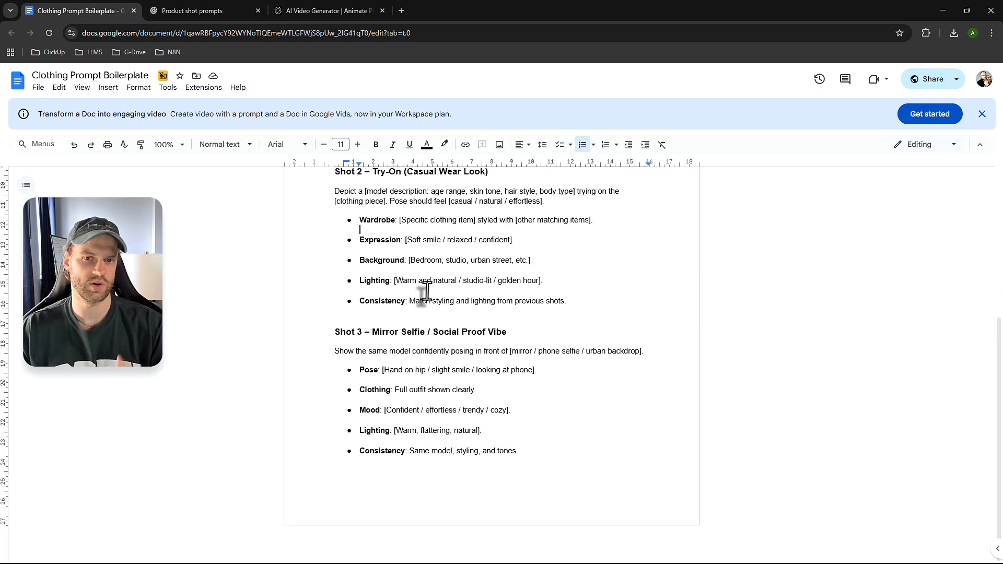
- Return to the ChatGPT conversation and review the image requests and generated images for the flat lay, try-on and mirror selfie shots
click(225, 11)
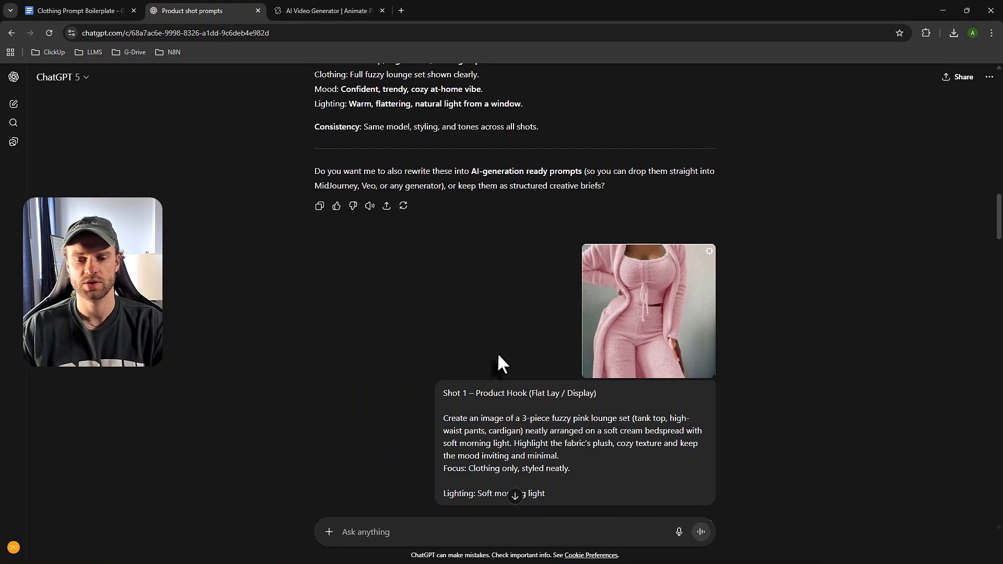
scroll(485, 360, down, 9)
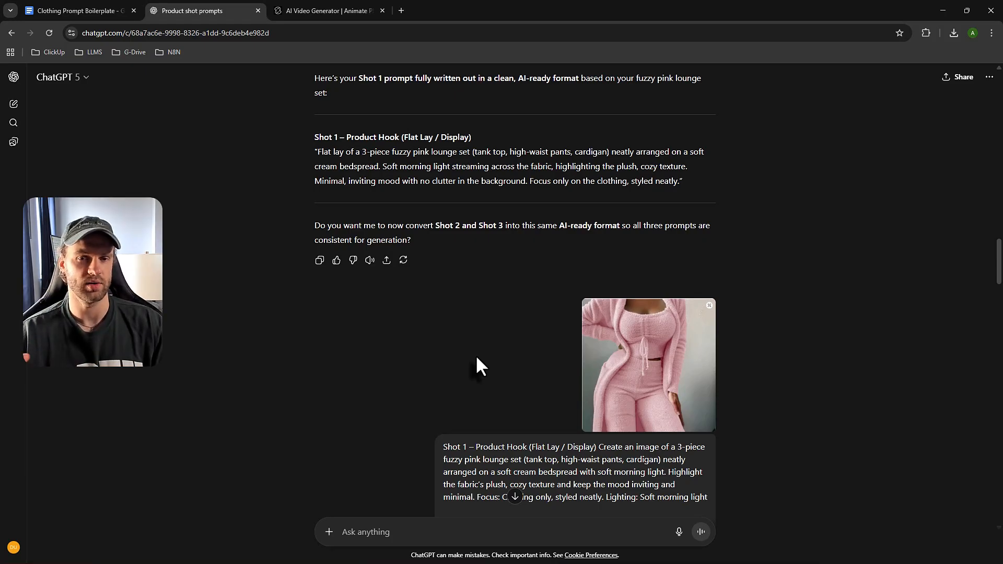
scroll(470, 361, down, 15)
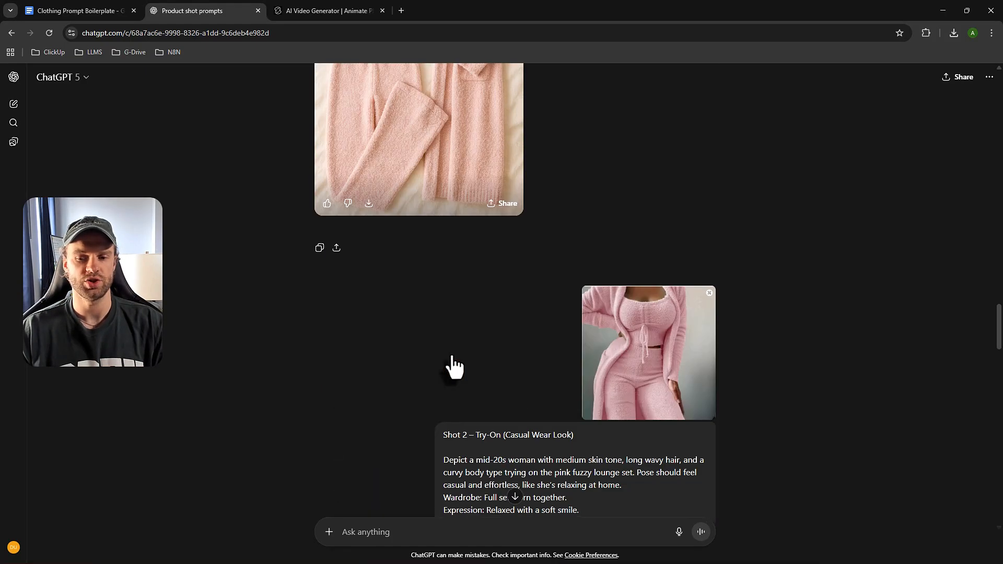
scroll(452, 348, down, 4)
scroll(365, 322, up, 1)
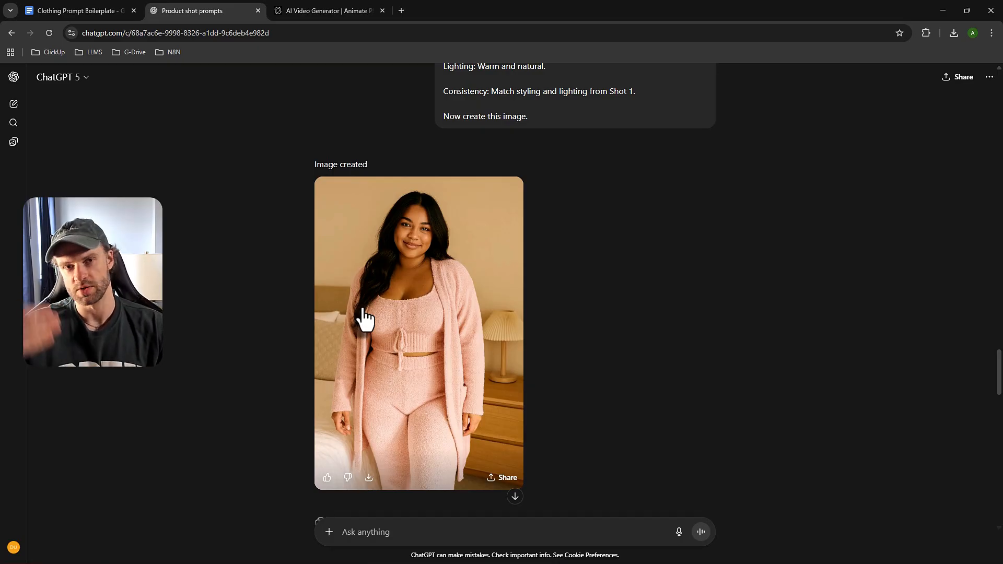
scroll(366, 319, down, 9)
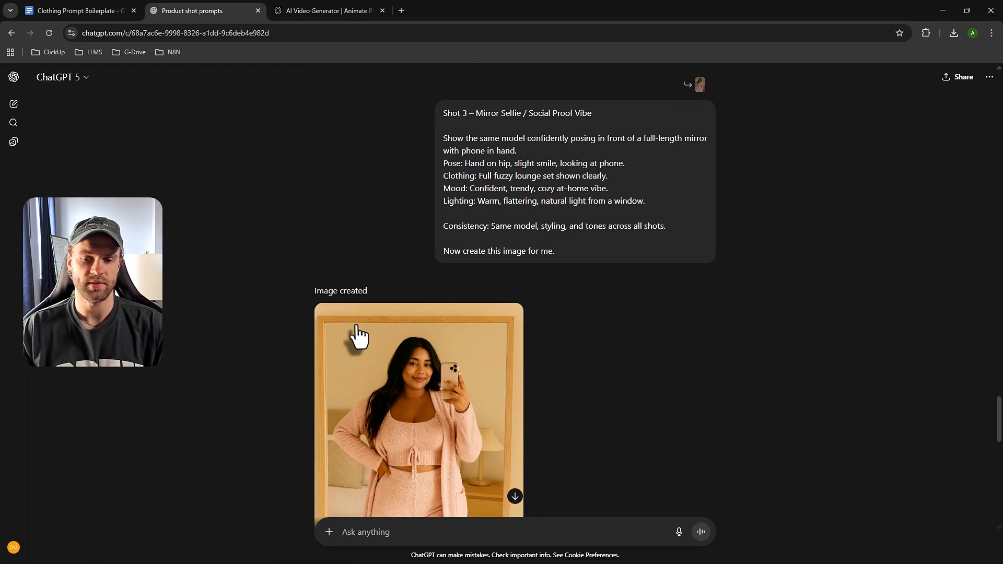
scroll(255, 337, up, 1)
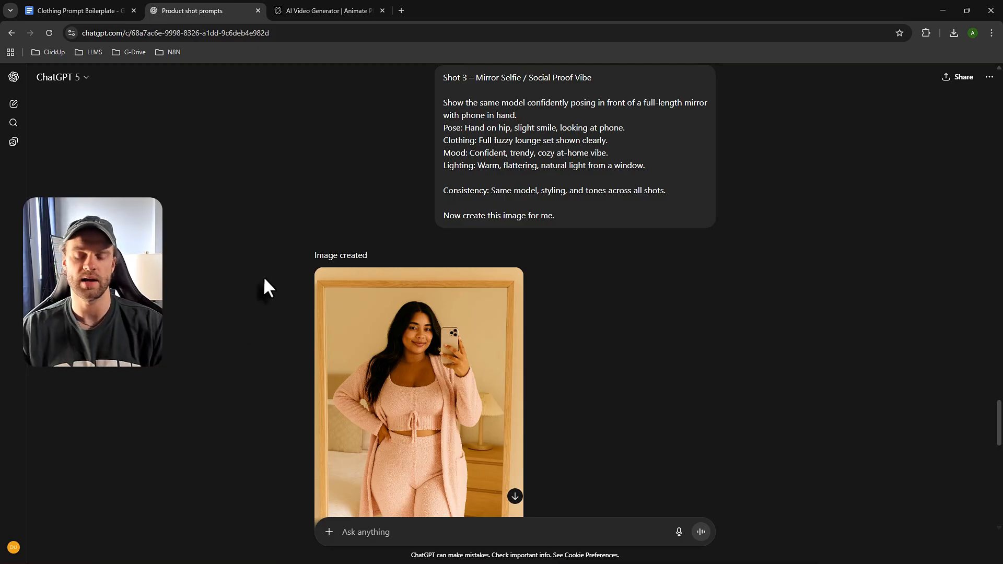
- Read the request for three Kling AI video prompts based on the images and the start of ChatGPT's reply
scroll(261, 285, down, 5)
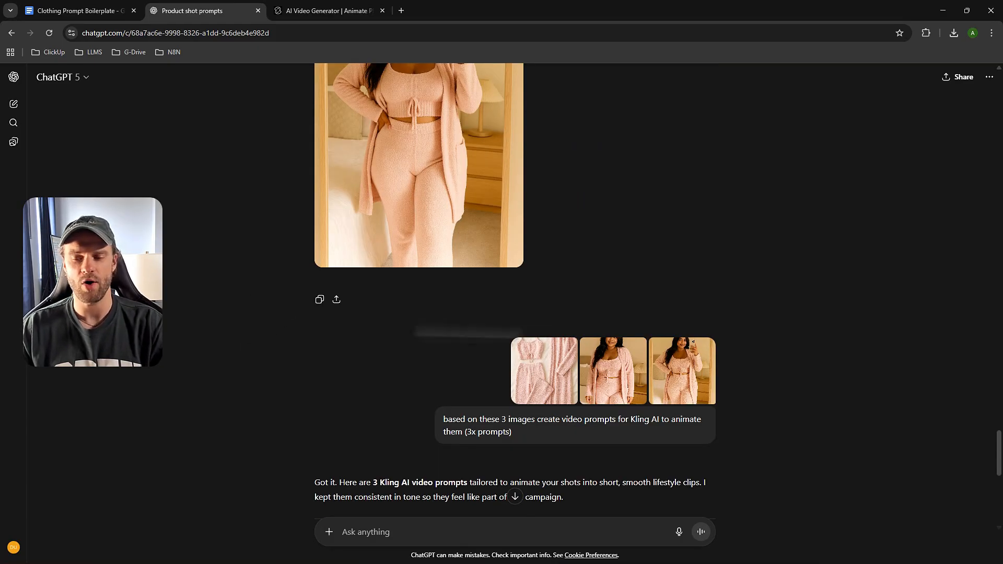
scroll(441, 334, down, 1)
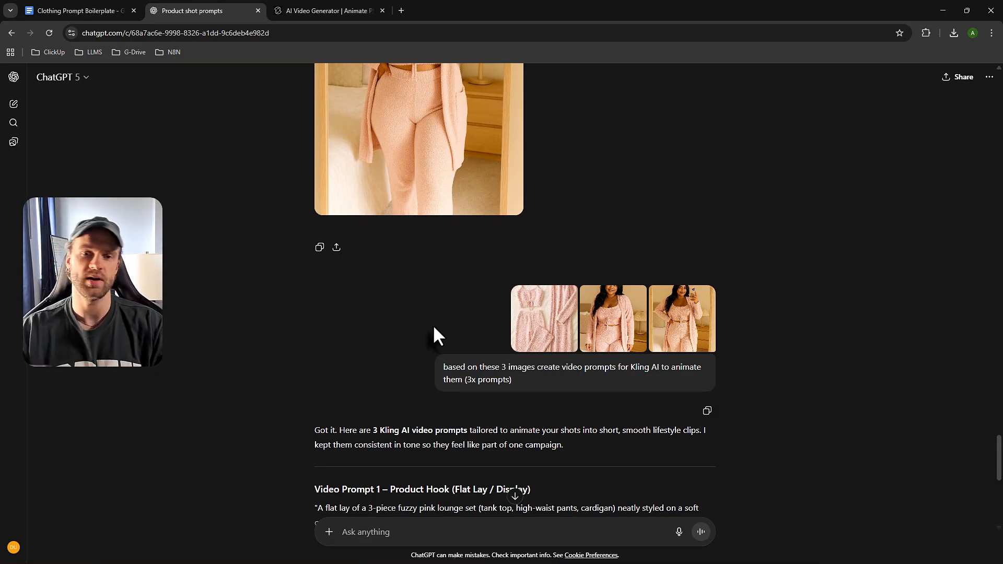
scroll(434, 328, down, 2)
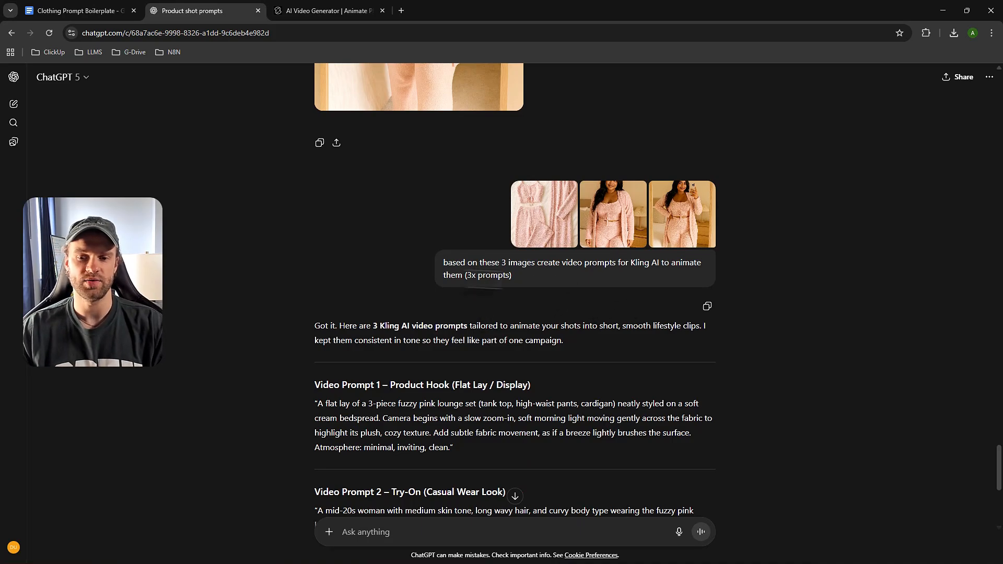
scroll(521, 267, down, 2)
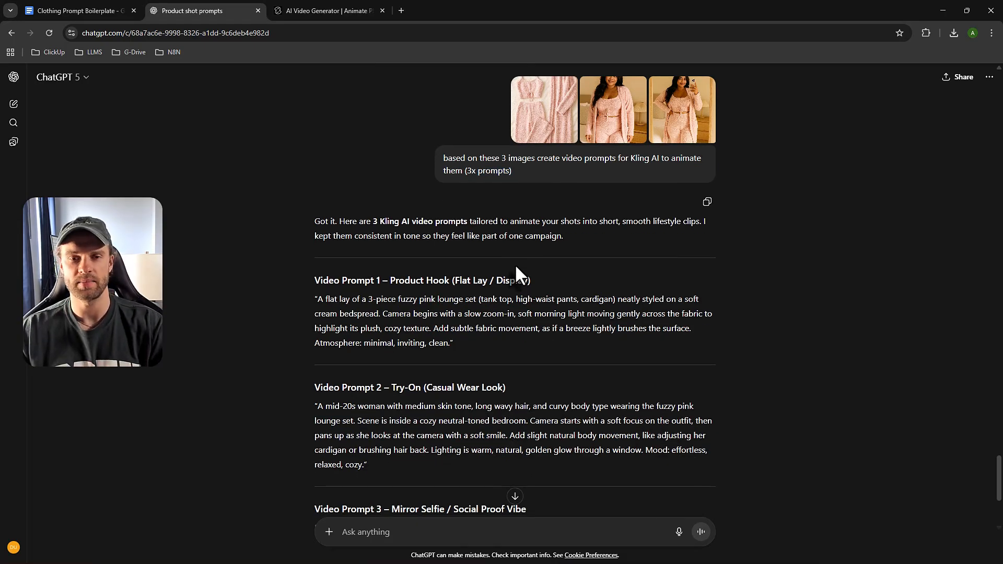
- Switch to Kling AI, play part of the generated mirror selfie video, and highlight its prompt text for reading
click(329, 11)
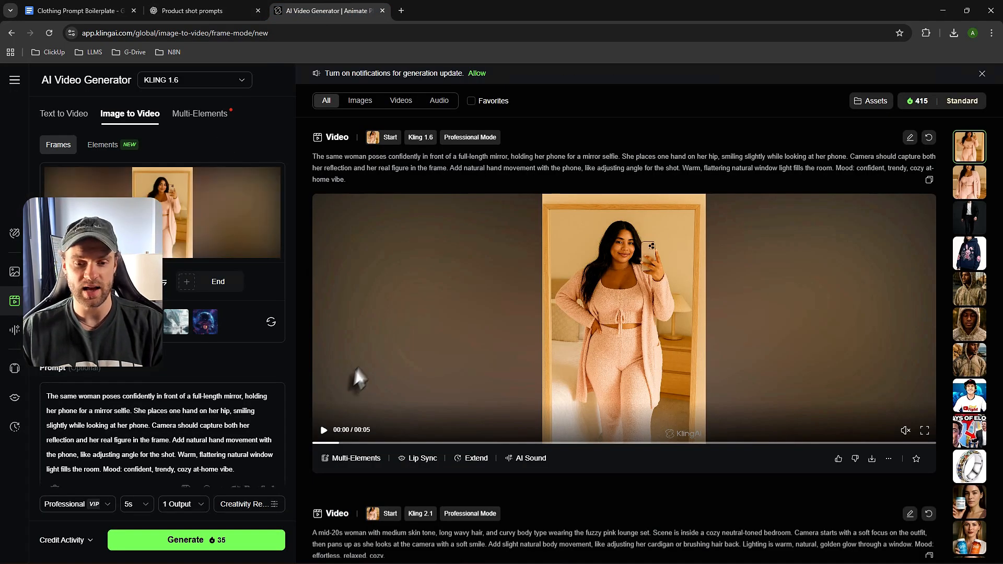
click(324, 429)
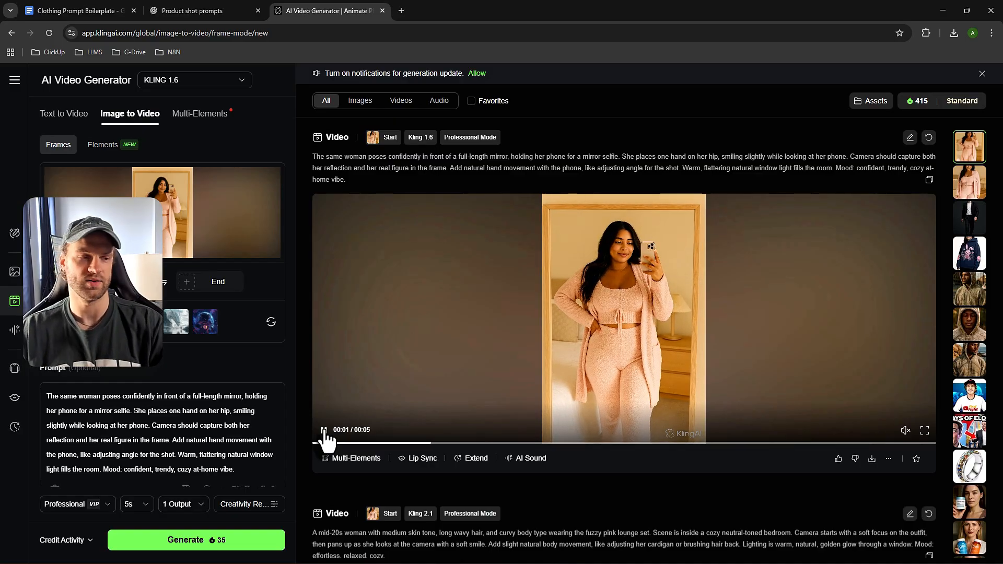
click(324, 431)
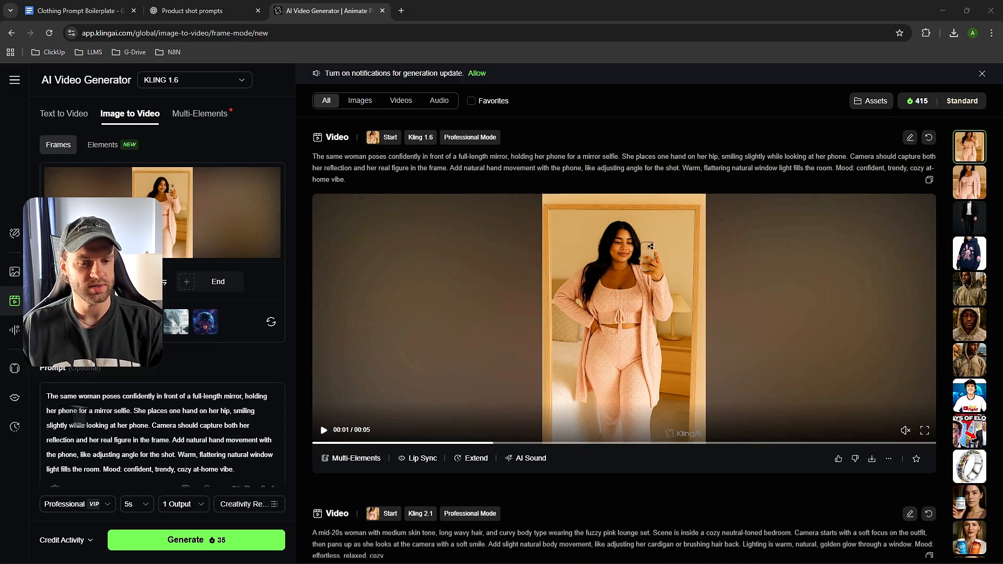
drag(50, 397, 146, 456)
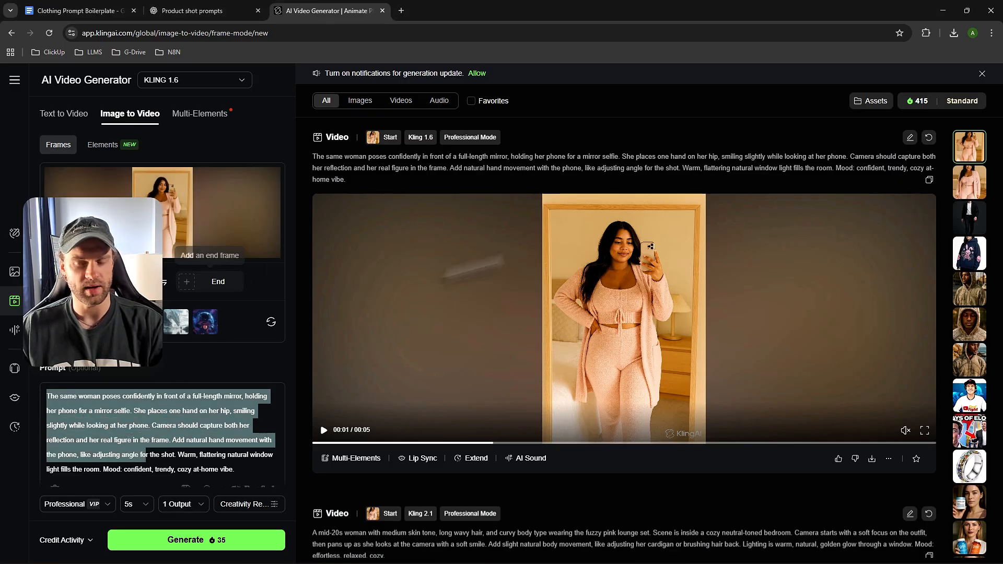
- Switch back to ChatGPT and look at Video Prompt 2 for the try-on shot
click(238, 15)
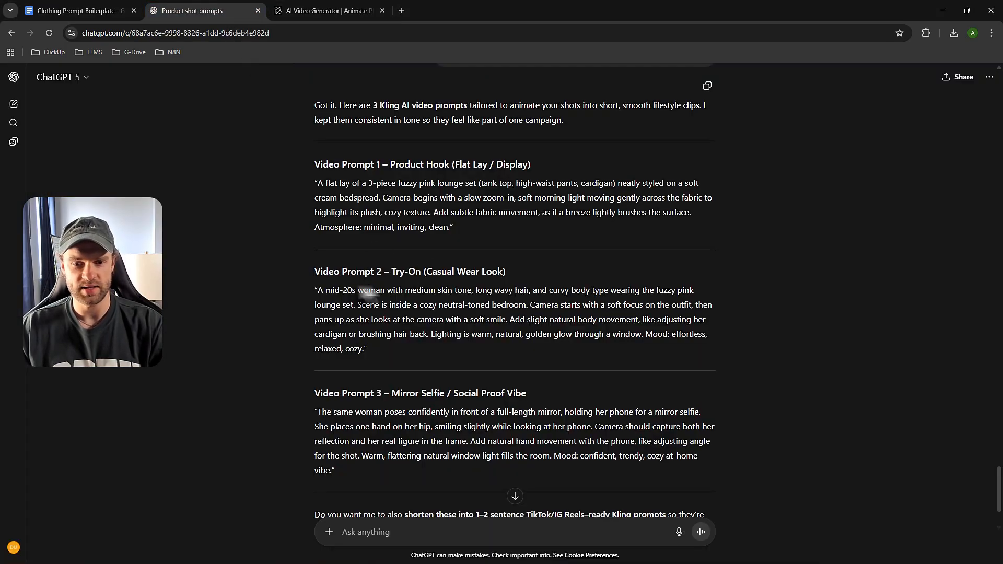
drag(314, 273, 430, 286)
click(381, 290)
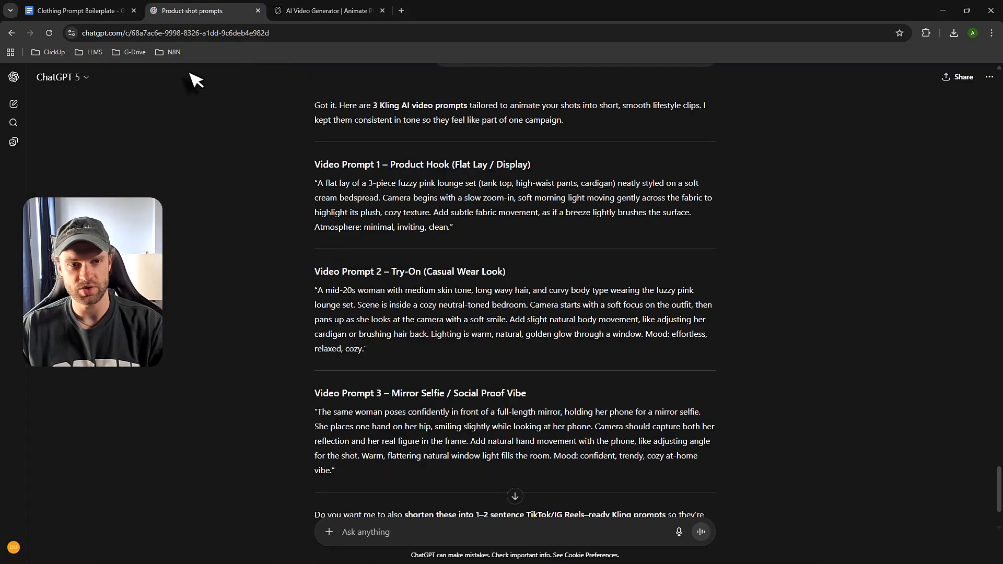
- Check the mirror selfie video in Kling AI, and return to ChatGPT to read and highlight the Video Prompt 3 text
click(311, 11)
scroll(162, 293, down, 3)
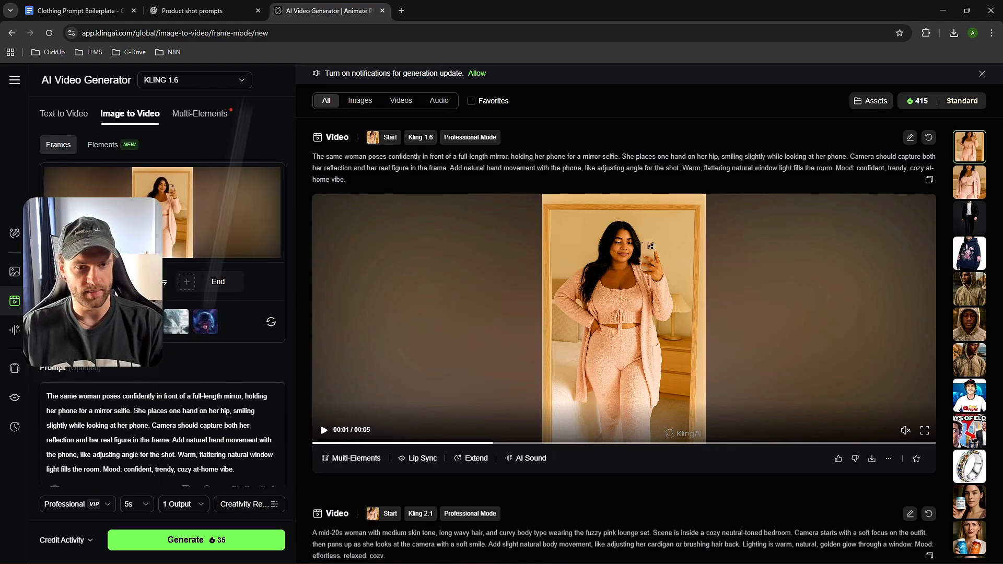
click(230, 11)
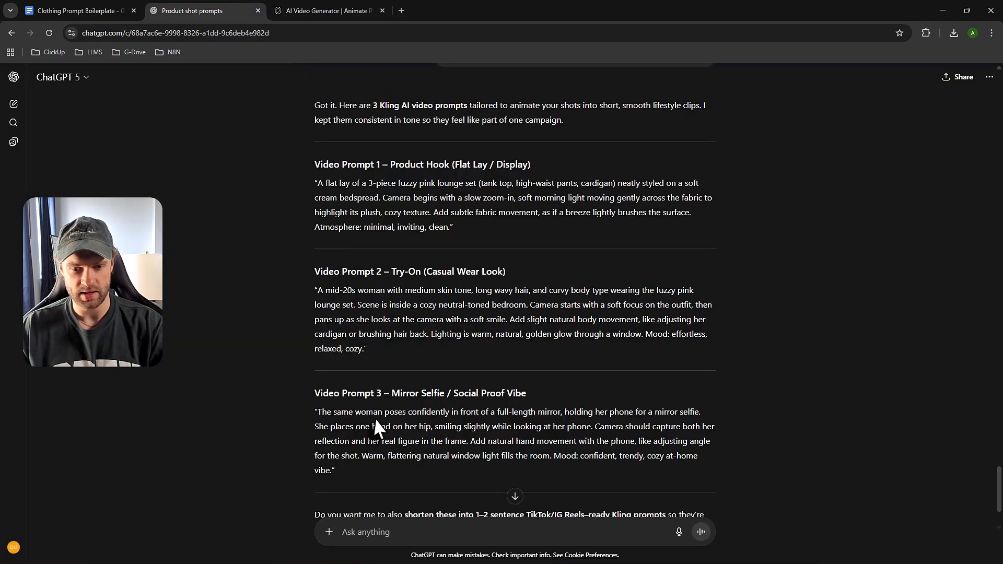
scroll(376, 415, up, 2)
scroll(376, 415, down, 4)
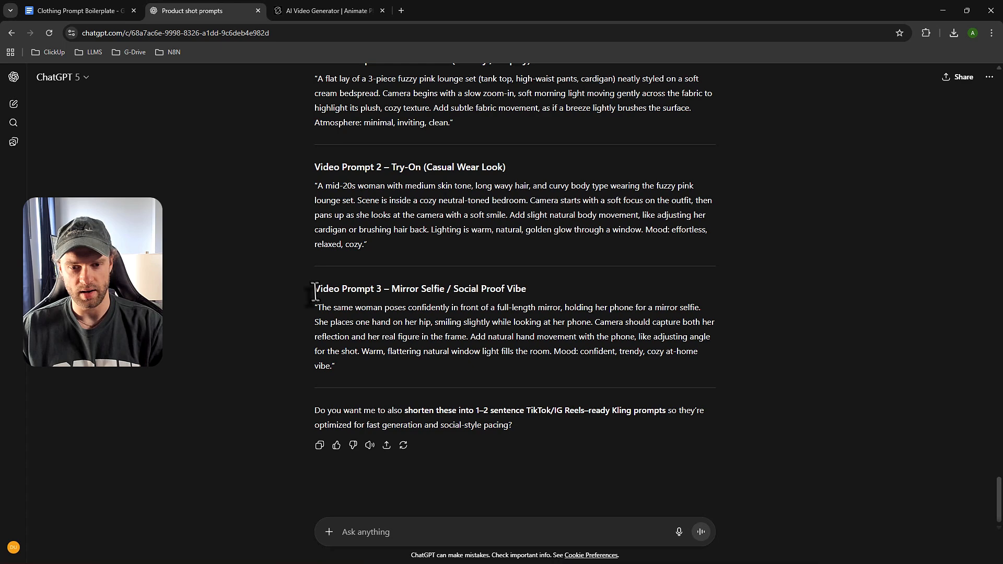
drag(315, 291, 392, 313)
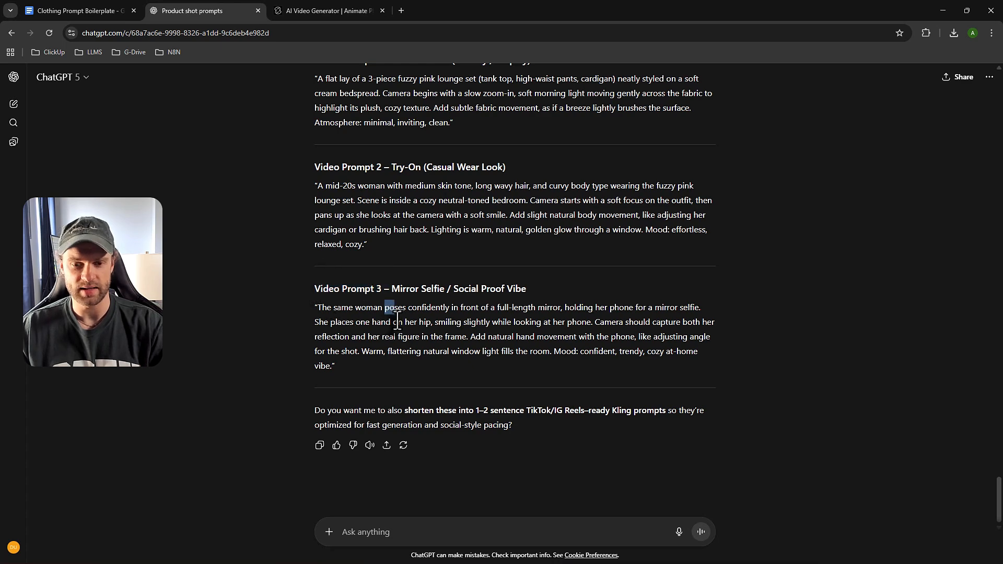
click(429, 332)
scroll(382, 356, up, 2)
scroll(383, 356, down, 2)
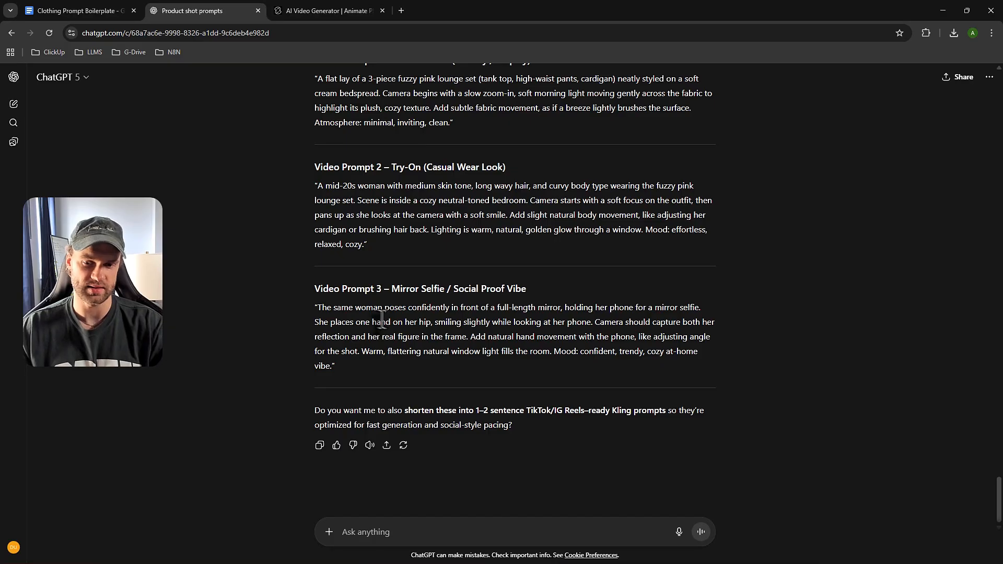
drag(391, 290, 434, 290)
drag(330, 322, 333, 366)
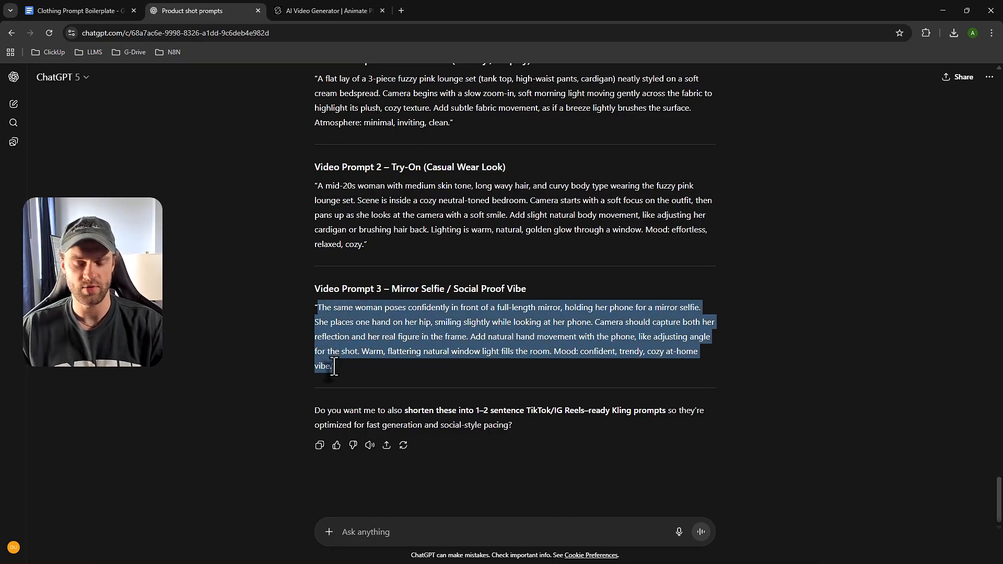
- Switch to Kling AI and view the generated try-on and mirror selfie videos, playing part of the mirror selfie clip
click(314, 11)
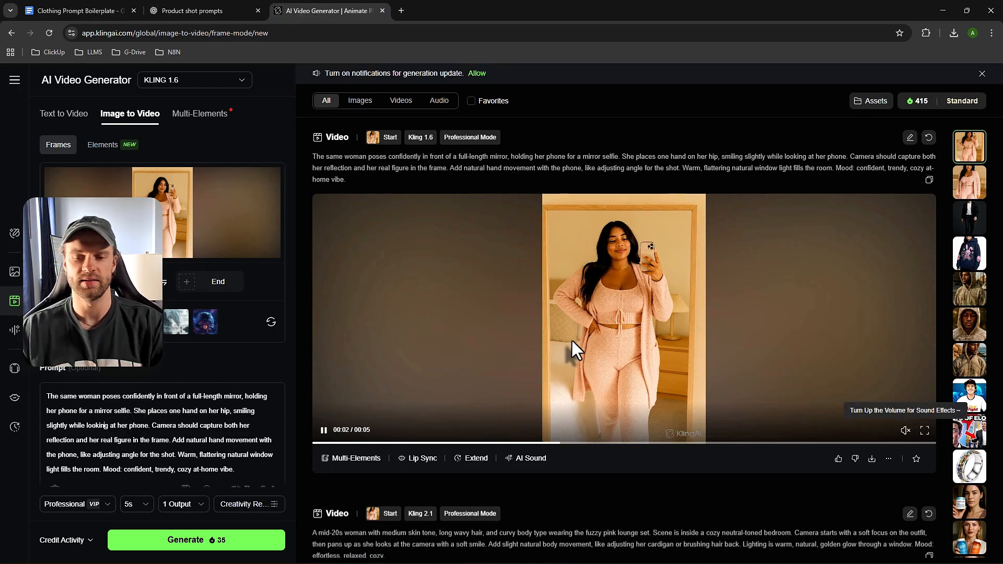
click(969, 183)
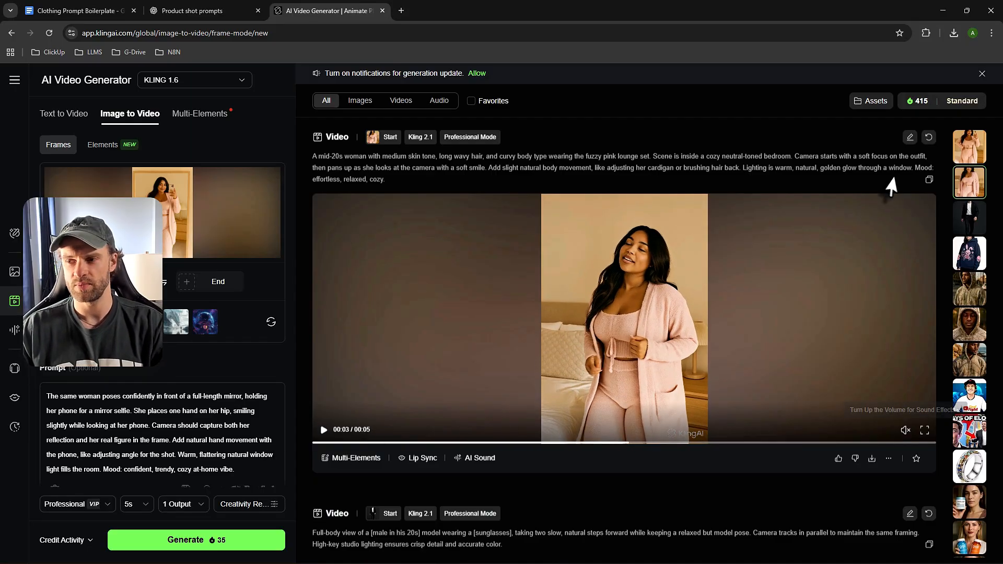
click(964, 157)
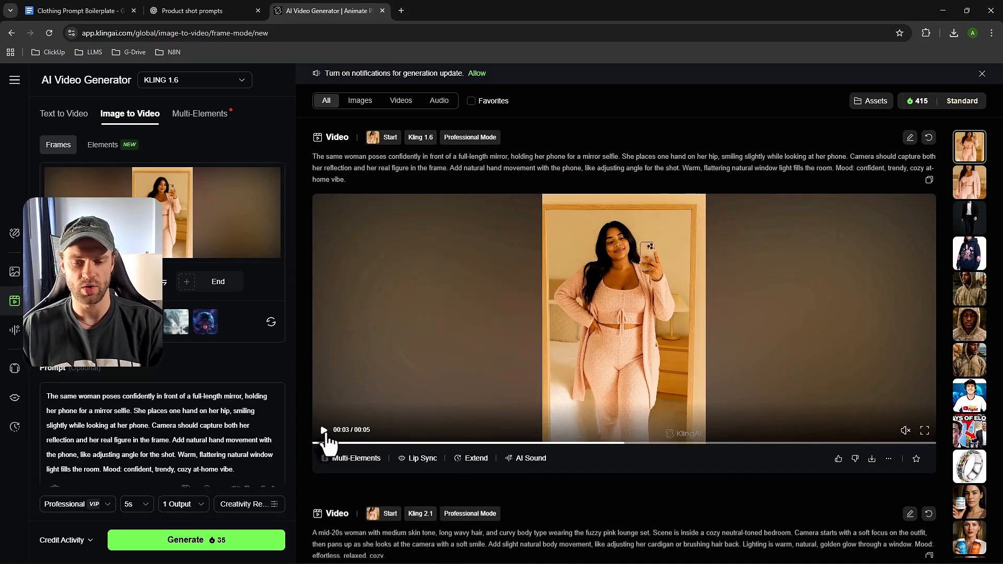
click(325, 434)
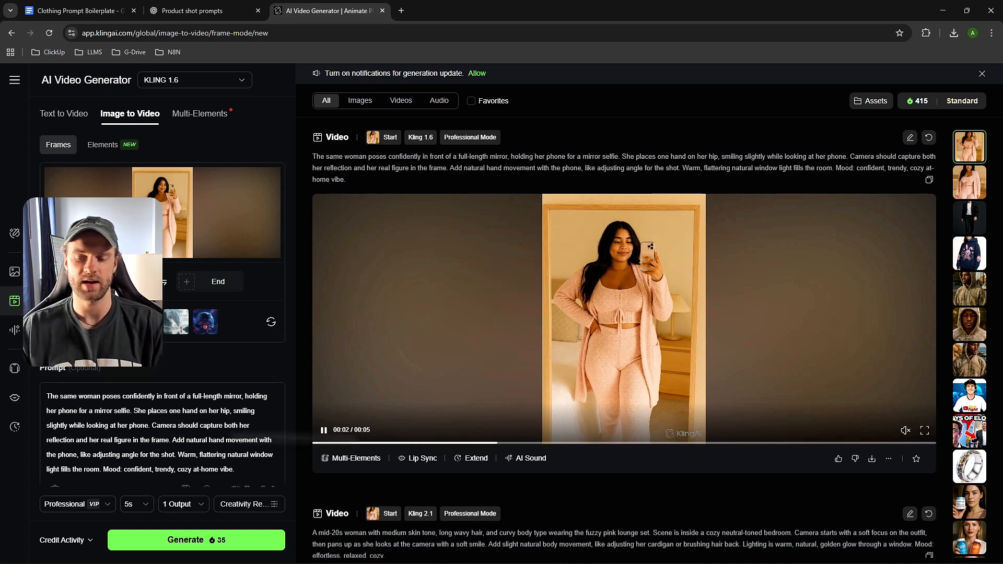
click(324, 430)
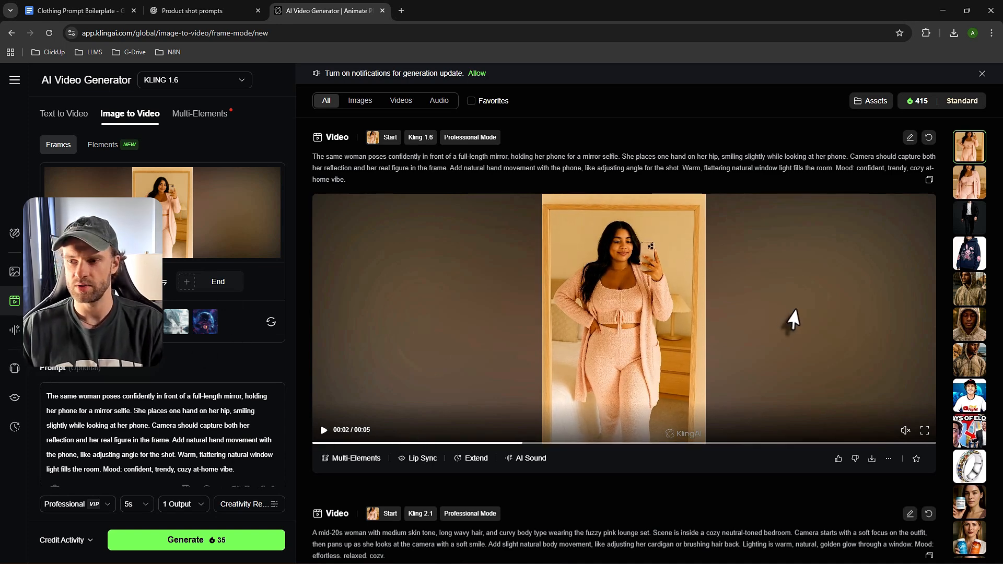
- Download the generated mirror selfie video and the try-on video
click(871, 460)
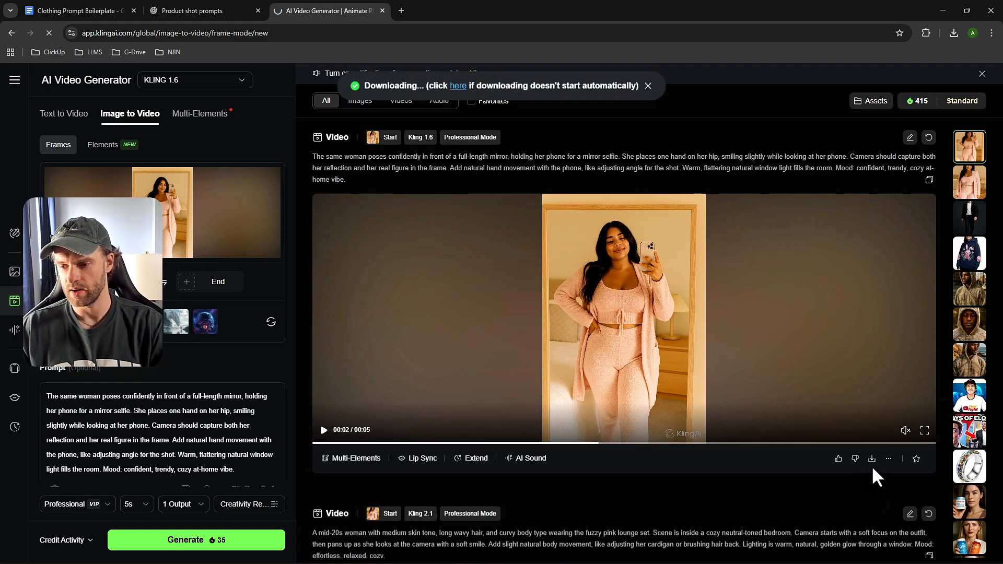
mouse_move(872, 461)
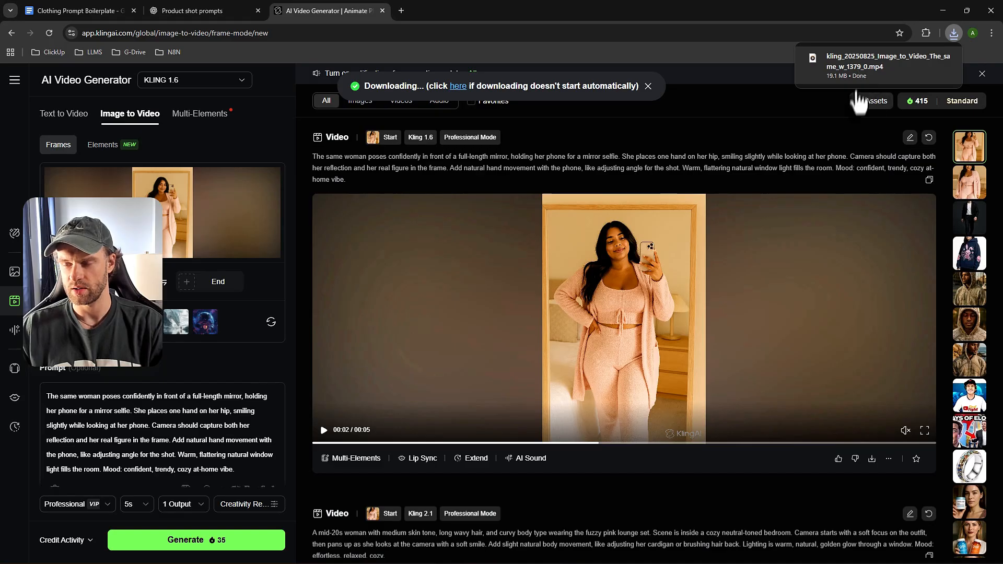
scroll(776, 246, down, 2)
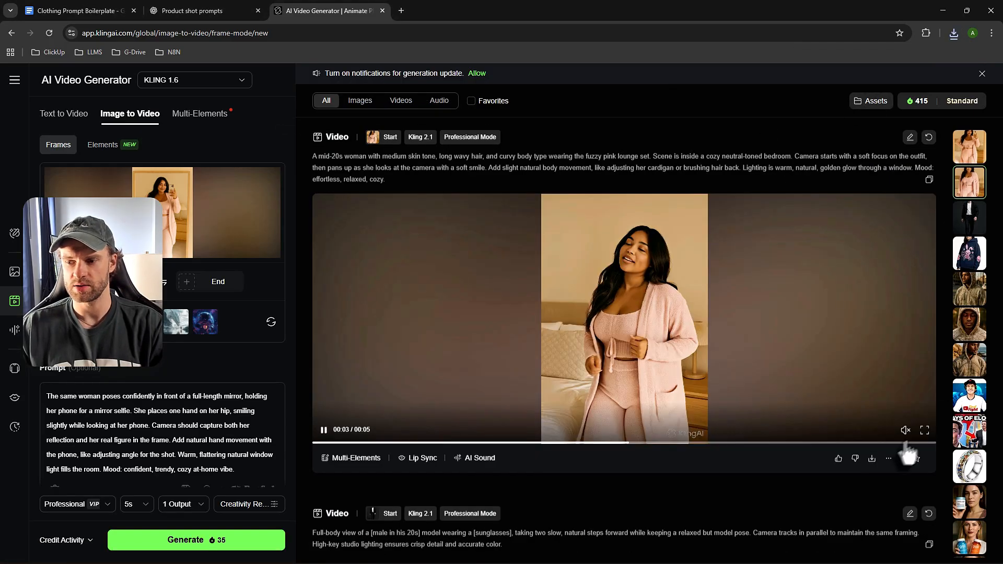
click(870, 458)
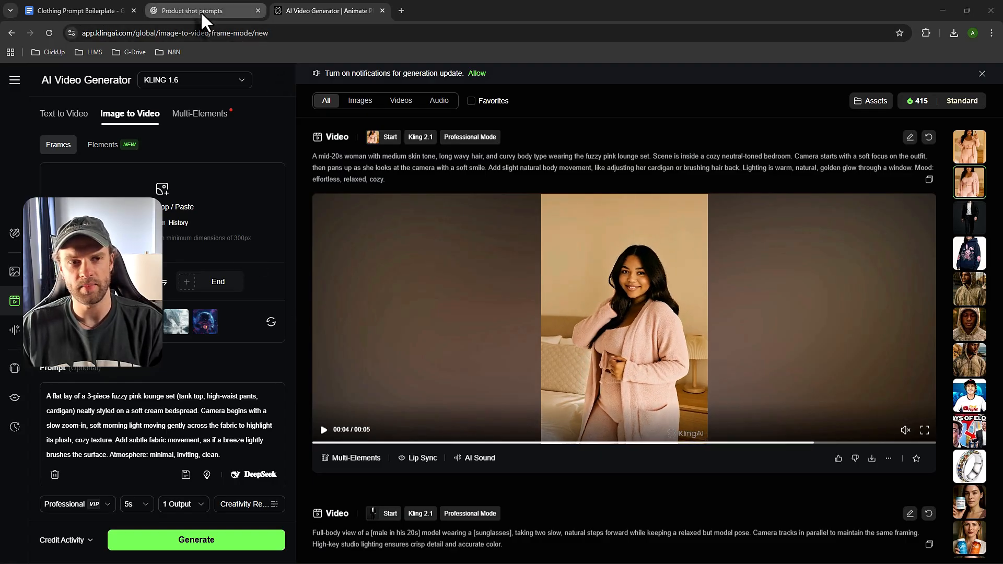
- Move the ChatGPT tab behind the Kling AI tab and copy the text-only TikTok script from the conversation
drag(201, 11, 324, 11)
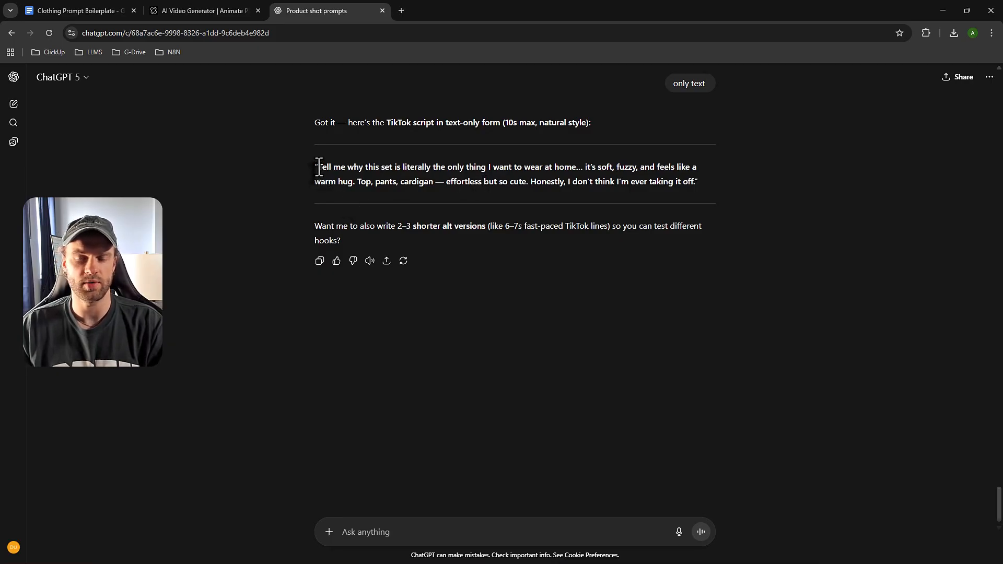
drag(319, 167, 678, 184)
key(ctrl+c)
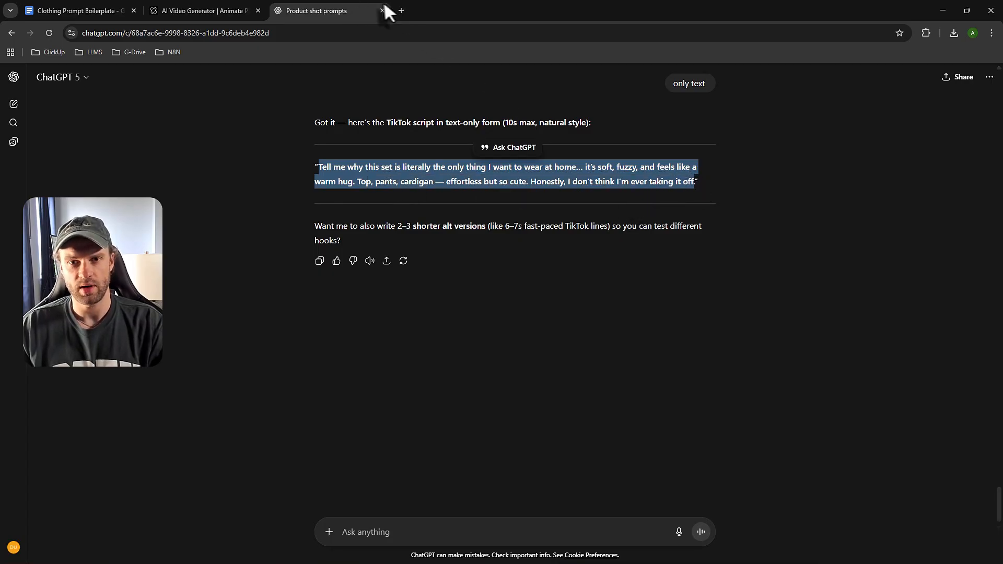
- Open the ElevenLabs Text to Speech page in a new browser tab
click(401, 11)
text(elke)
key(BackSpace)
key(BackSpace)
text(ev)
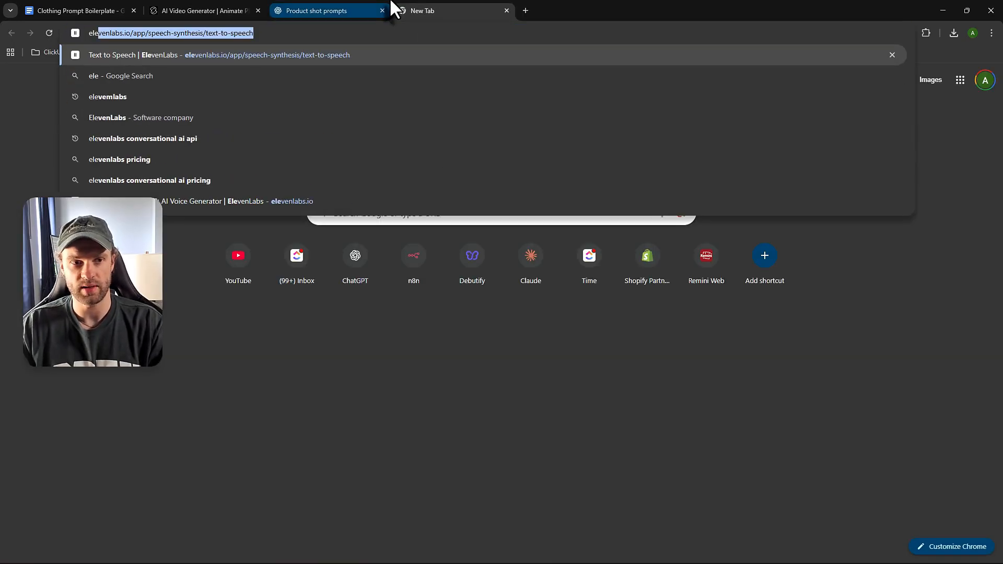
key(Return)
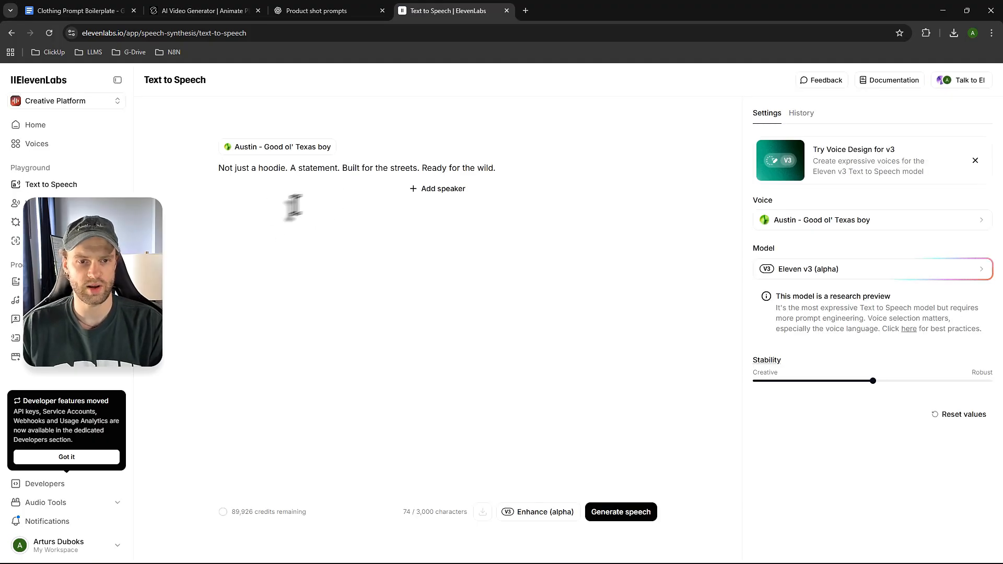
- Replace the hoodie text with the copied TikTok script, and clear the speech text again
triple_click(256, 172)
key(BackSpace)
key(ctrl+v)
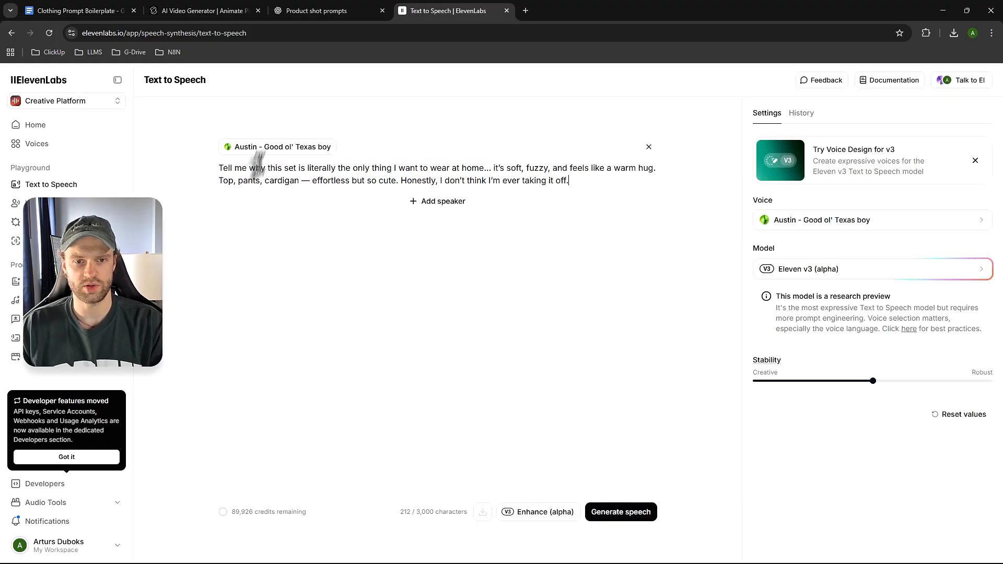
click(648, 148)
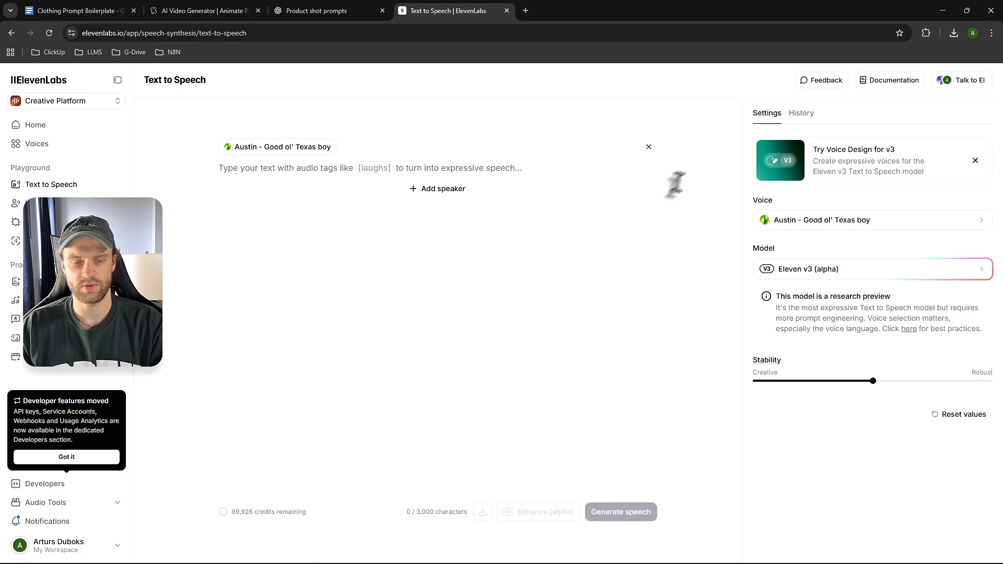
- Open the voice selection and preview the Jane, Juniper, Arabella and Hope voices from the Best voices for v3
click(768, 219)
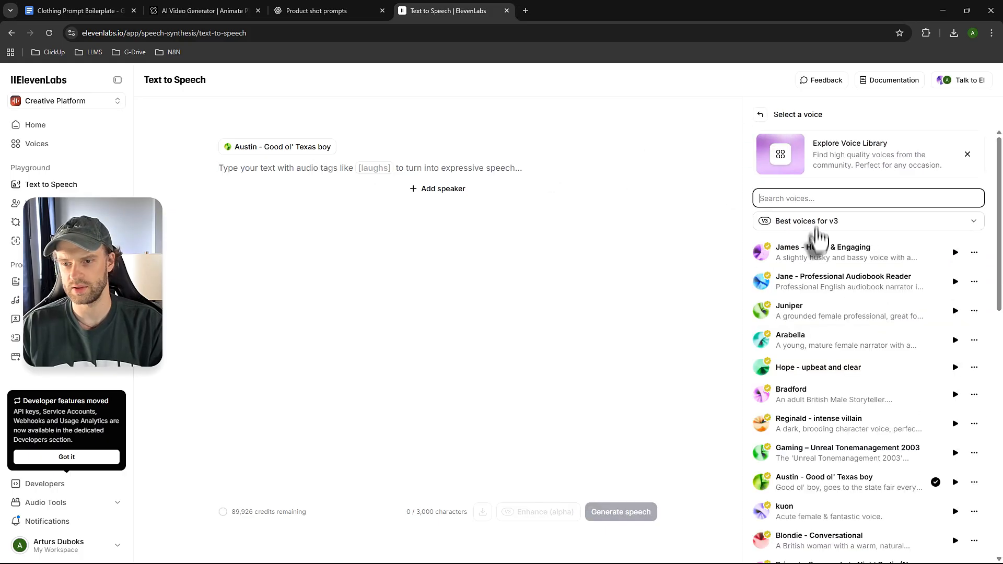
click(828, 221)
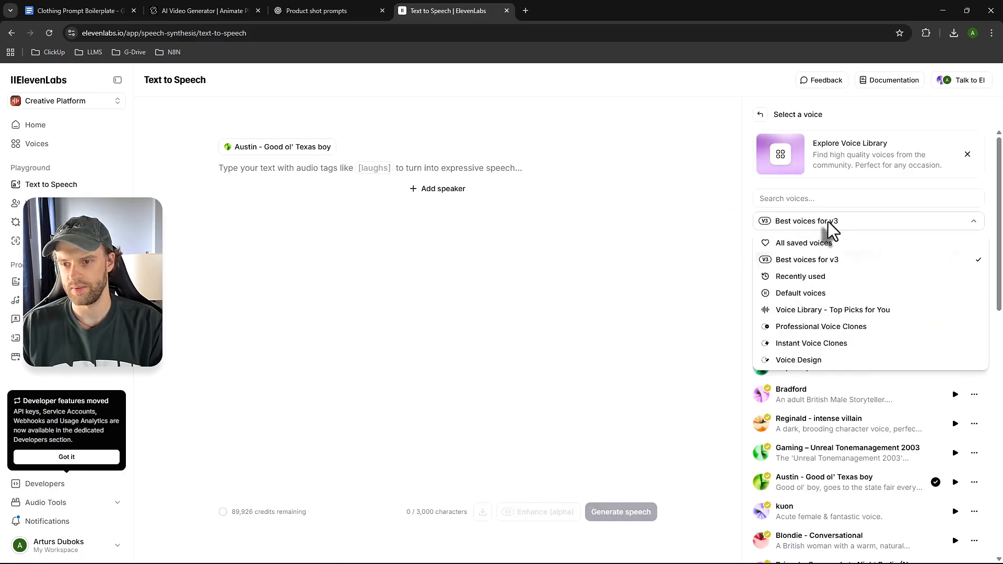
click(828, 221)
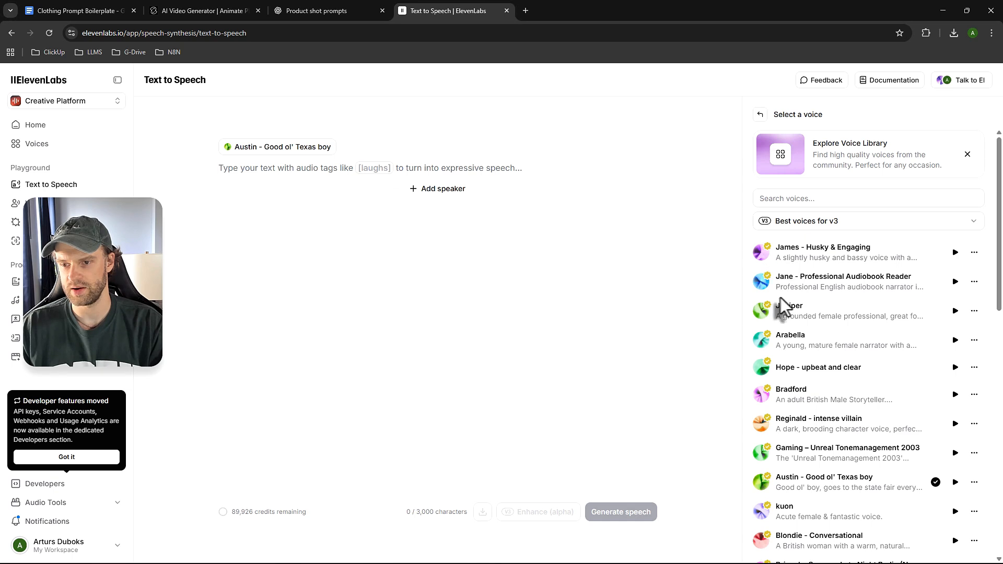
click(955, 281)
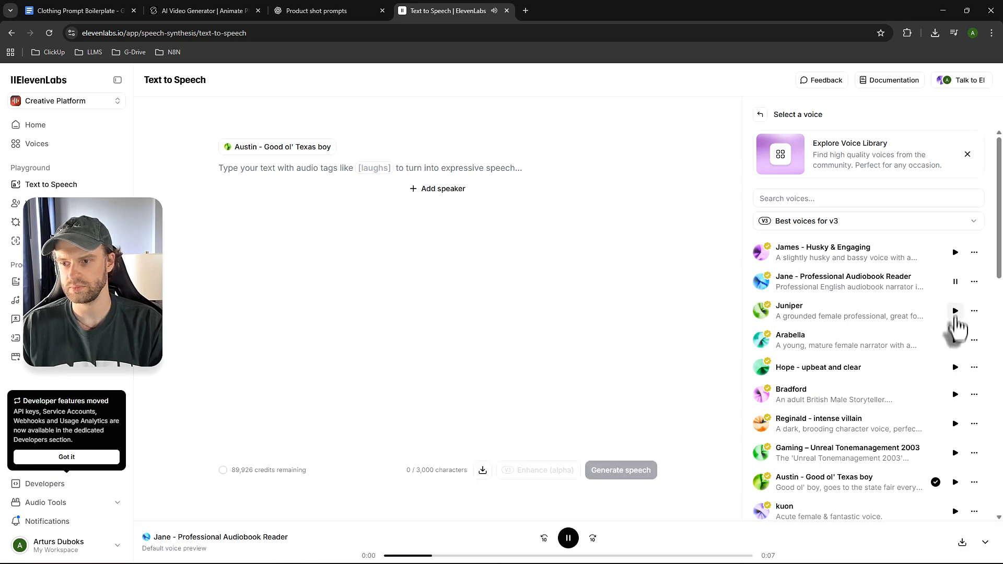
scroll(940, 308, down, 1)
click(955, 259)
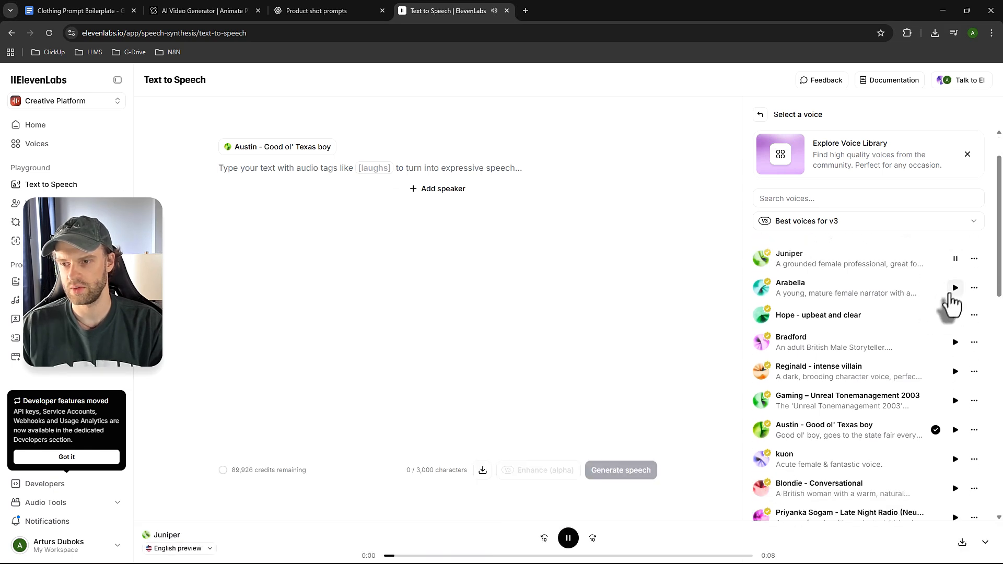
click(955, 289)
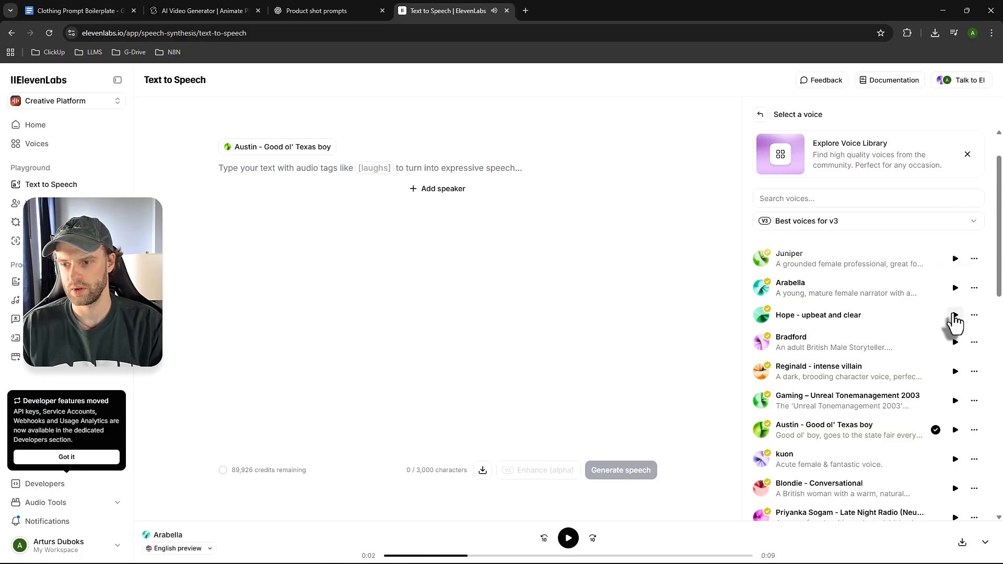
click(954, 318)
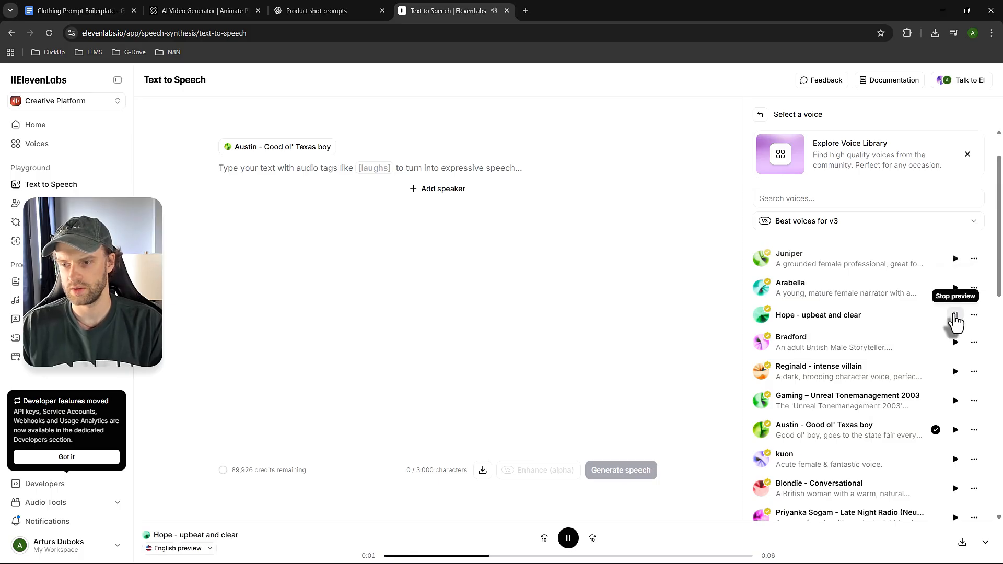
click(955, 318)
- Preview more voices further down the list, including Blondie - Conversational, and select Jessica as the voice
scroll(943, 345, down, 4)
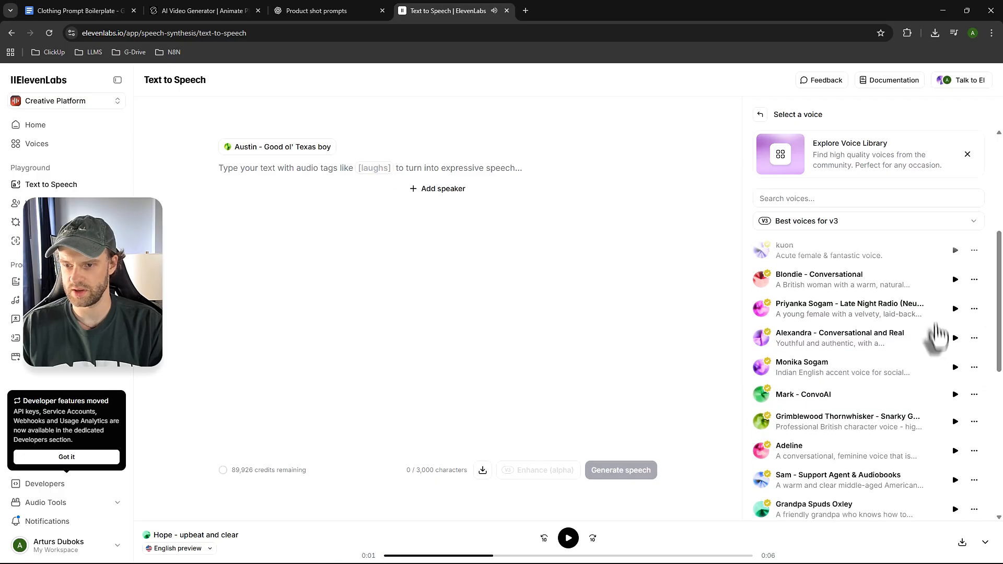
click(954, 279)
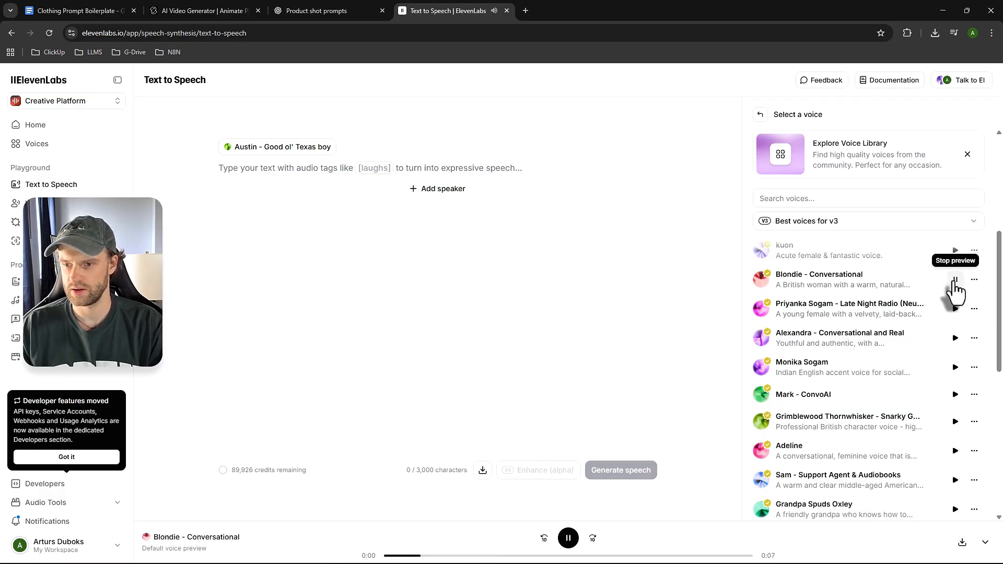
click(955, 309)
scroll(957, 301, down, 1)
click(955, 289)
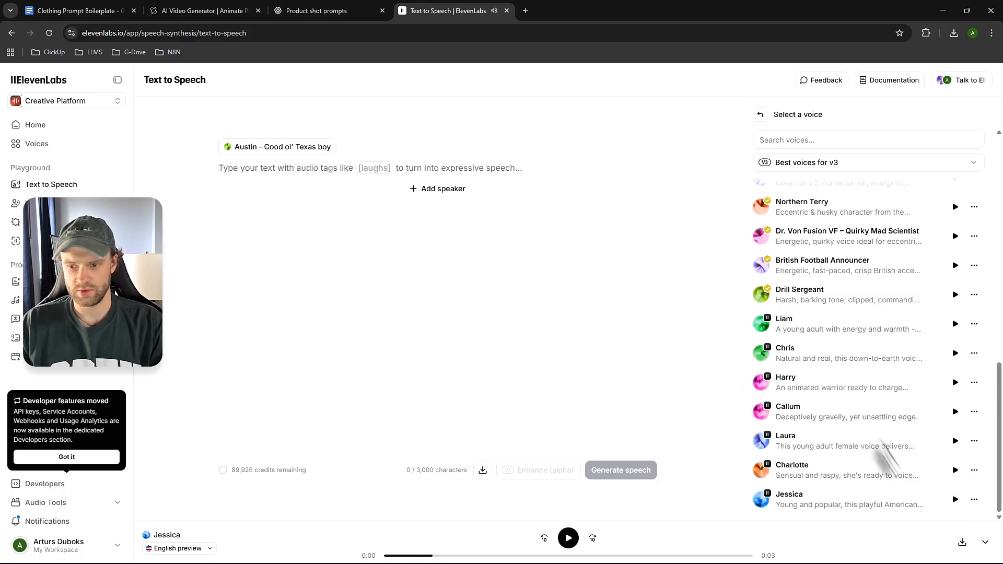
click(791, 507)
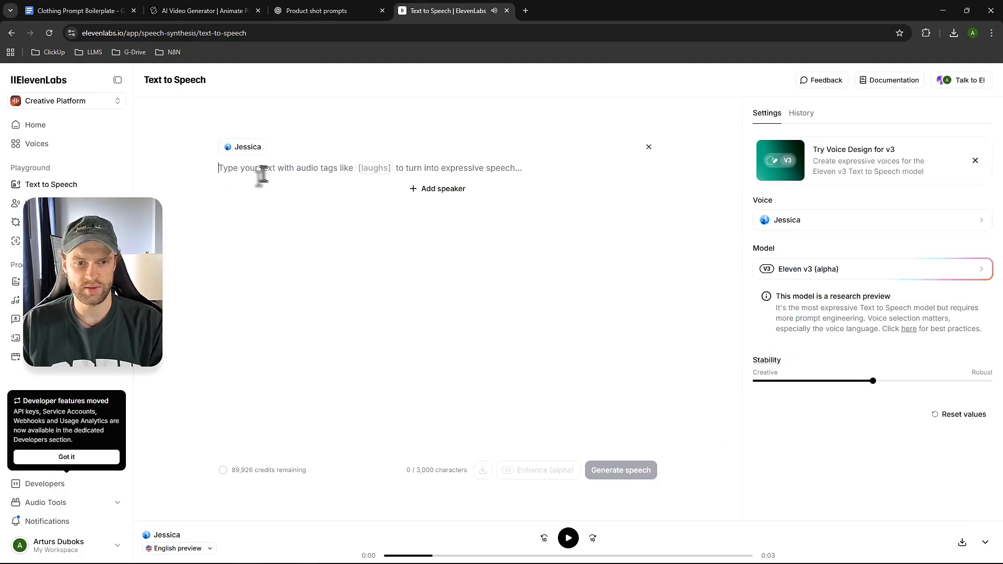
- Insert the copied TikTok script about the lounge set, generate the speech and listen to part of Generation 1
text(Tell me why this set is literally the only thing I want to wear at home… it’s soft, fuzzy, and feels like a warm hug. Top, pants, cardigan — effortless but so cute. Honestly, I don’t think I’m ever taking it off.)
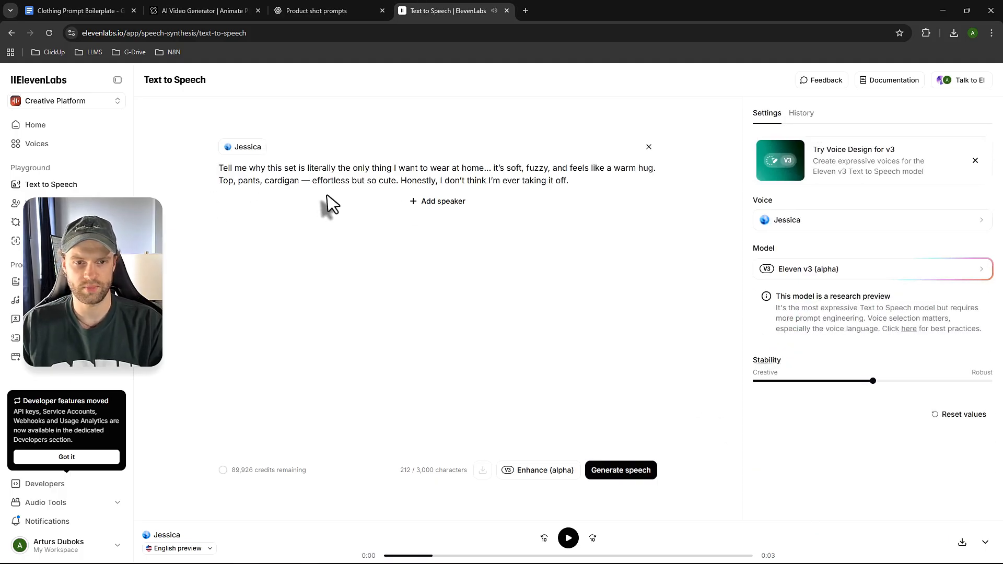
click(621, 473)
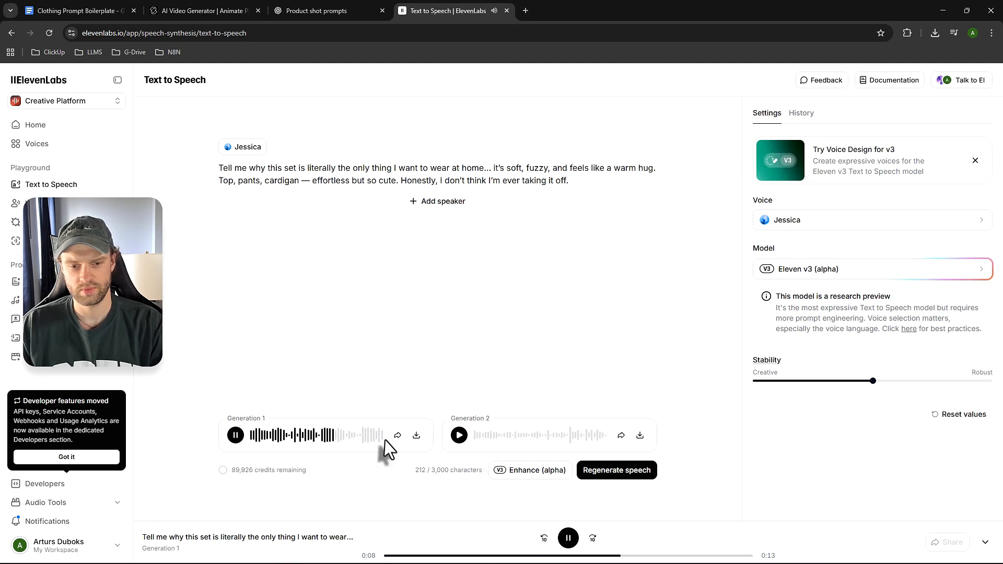
click(235, 435)
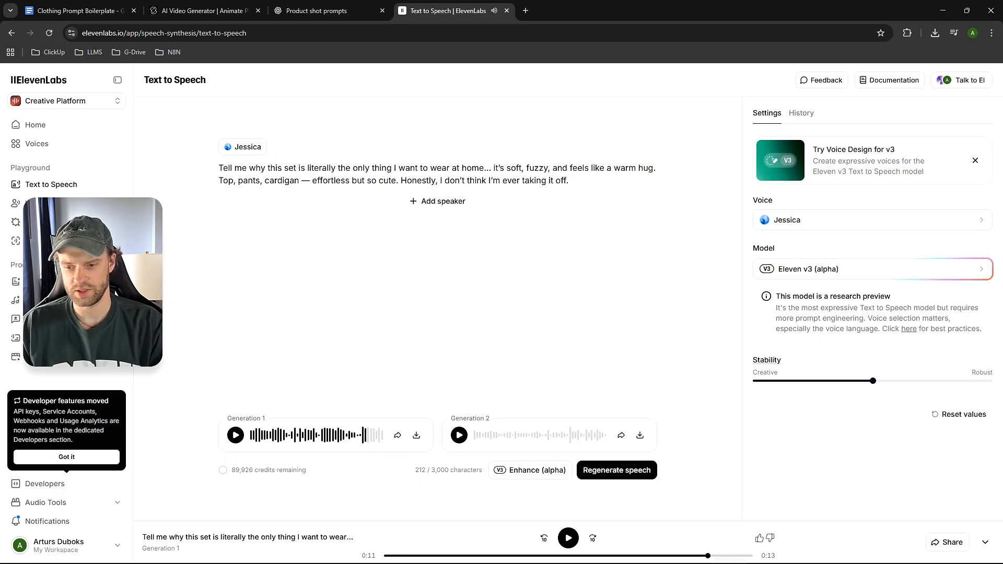
- Listen to Generation 2 of the voiceover for comparison and download Generation 1 as an audio file
click(459, 435)
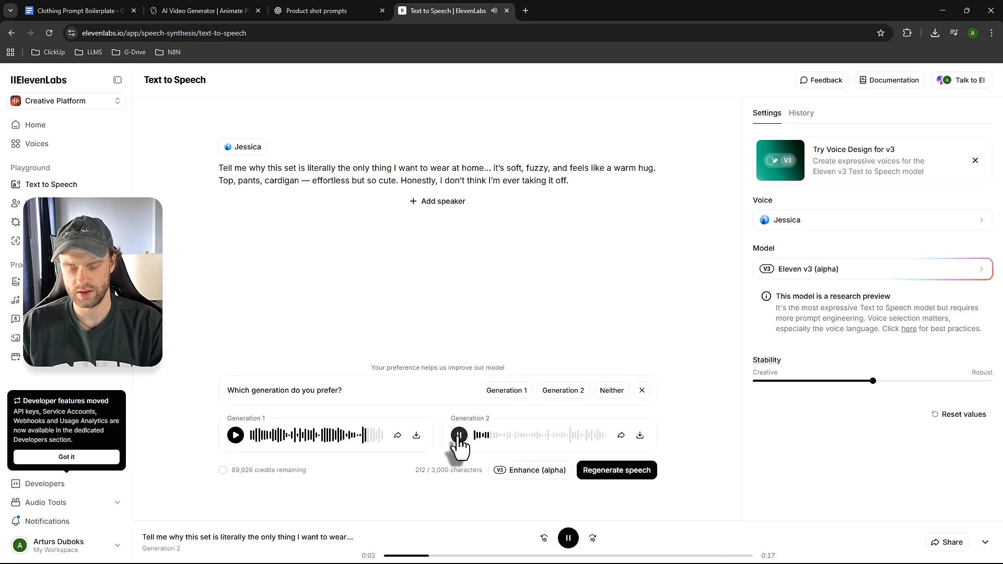
click(460, 436)
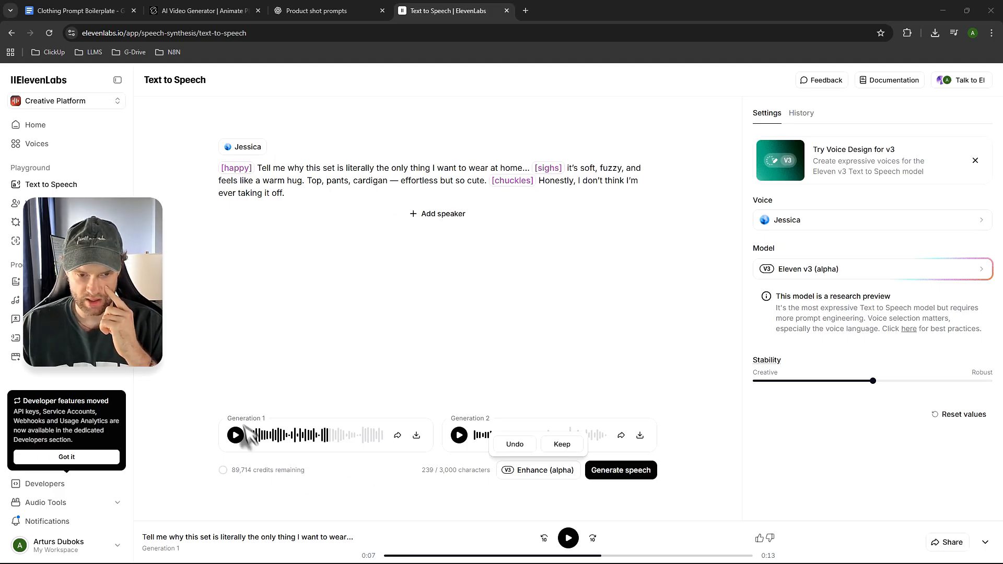
click(416, 435)
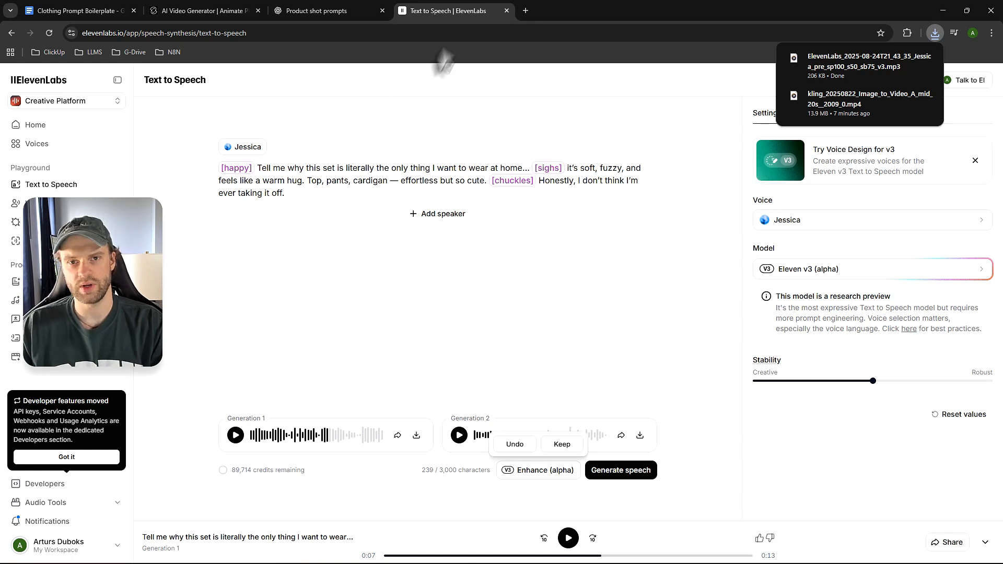
click(506, 10)
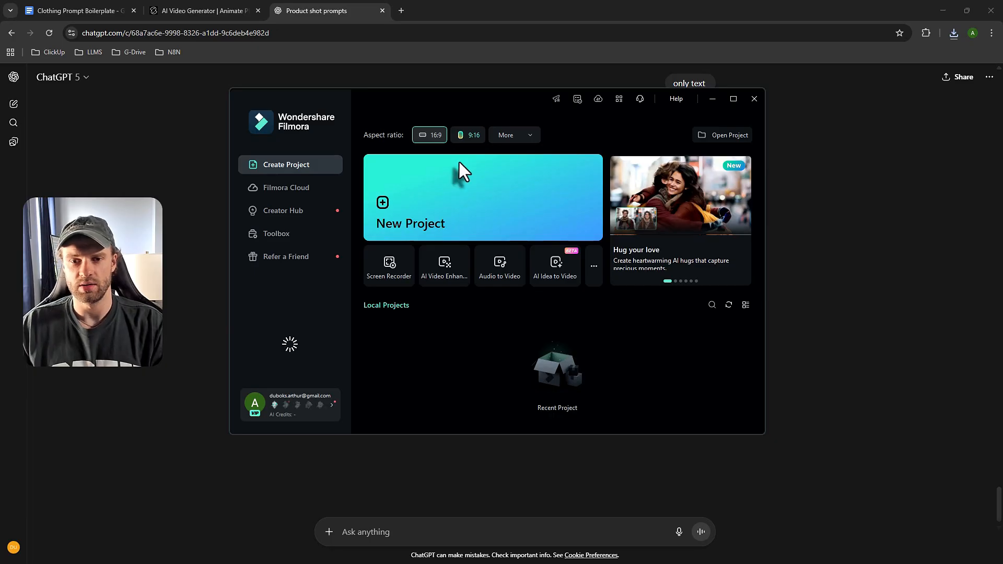
- Switch to Wondershare Filmora and create a short video project with a 9:16 aspect ratio
click(464, 136)
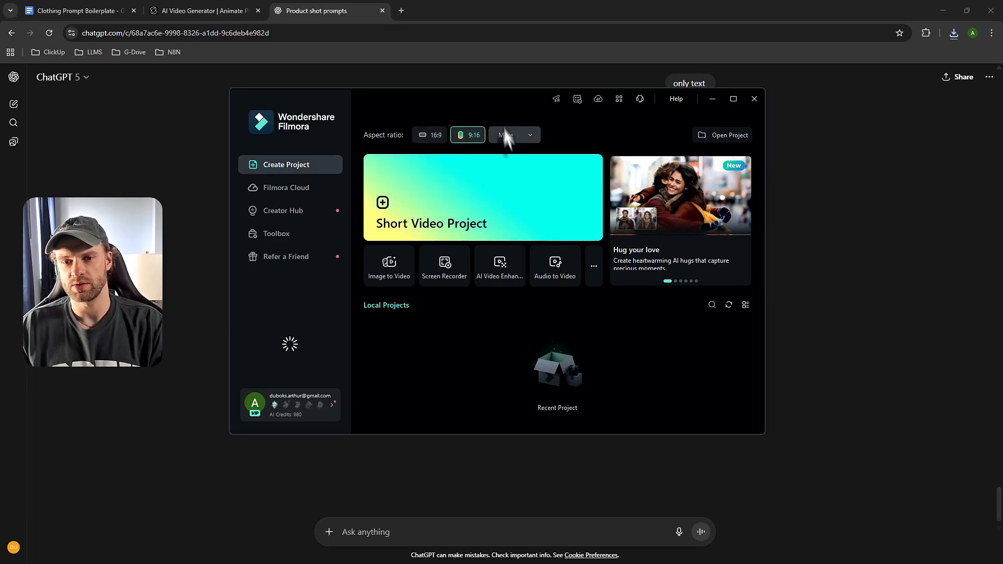
click(559, 199)
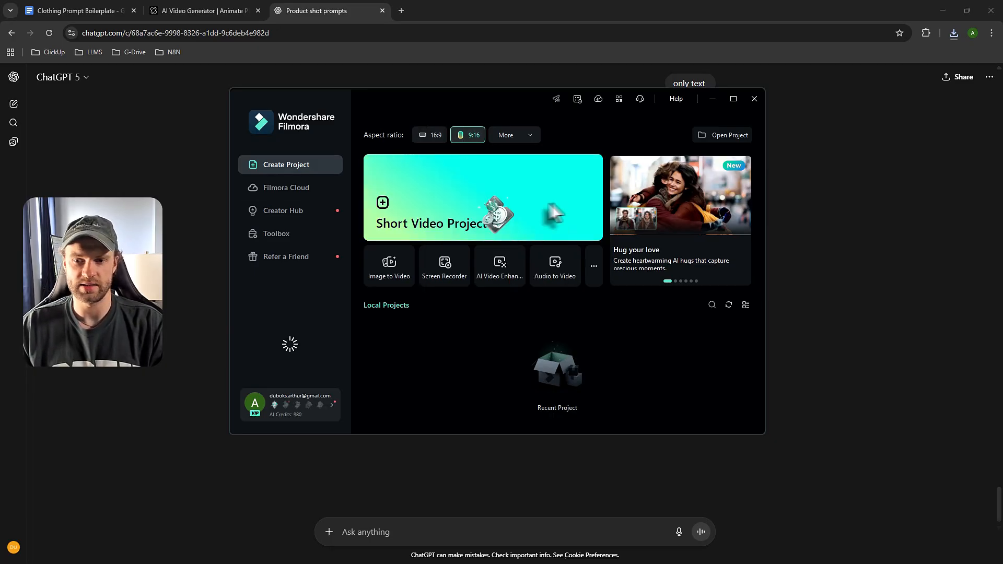
click(487, 211)
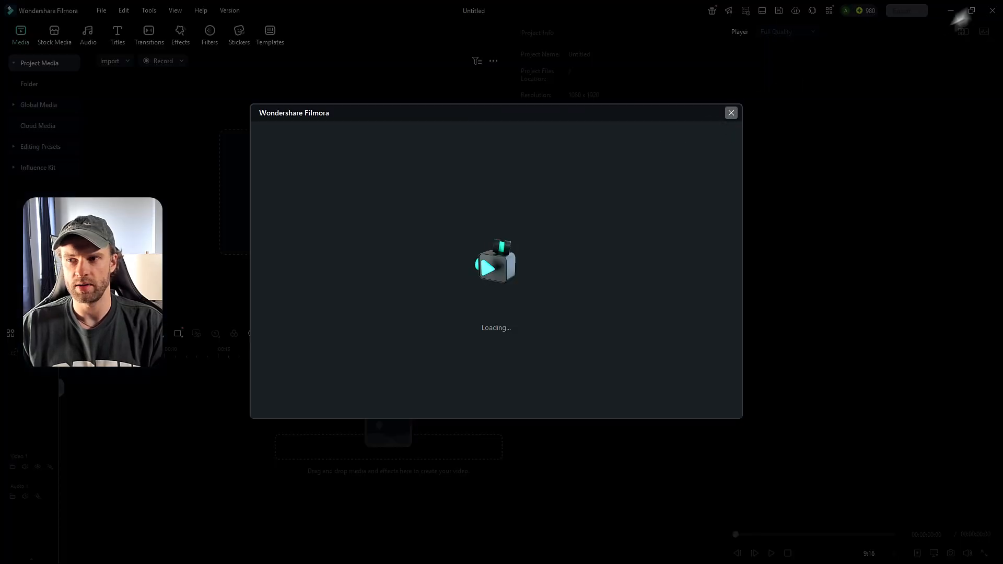
- Import the downloaded ElevenLabs voiceover and the two Kling videos from the browser's recent downloads into the Filmora project media
key(alt+Tab)
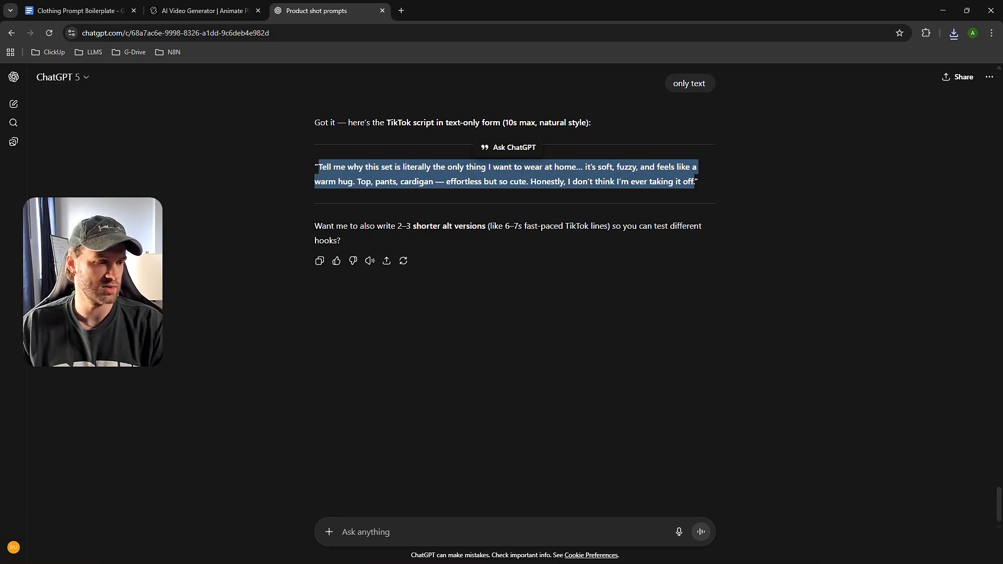
key(alt+Tab)
key(alt+Tab)
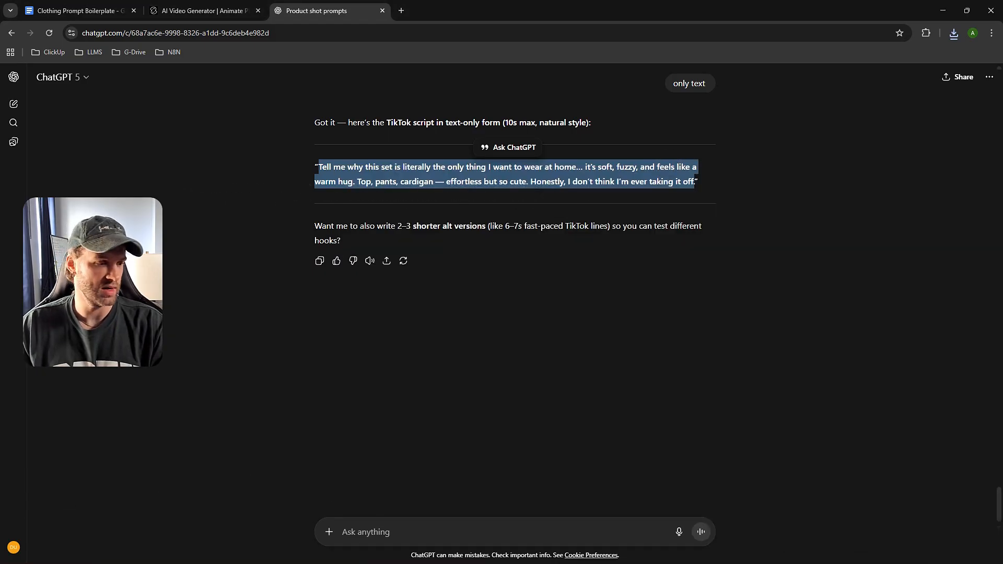
key(alt+Tab)
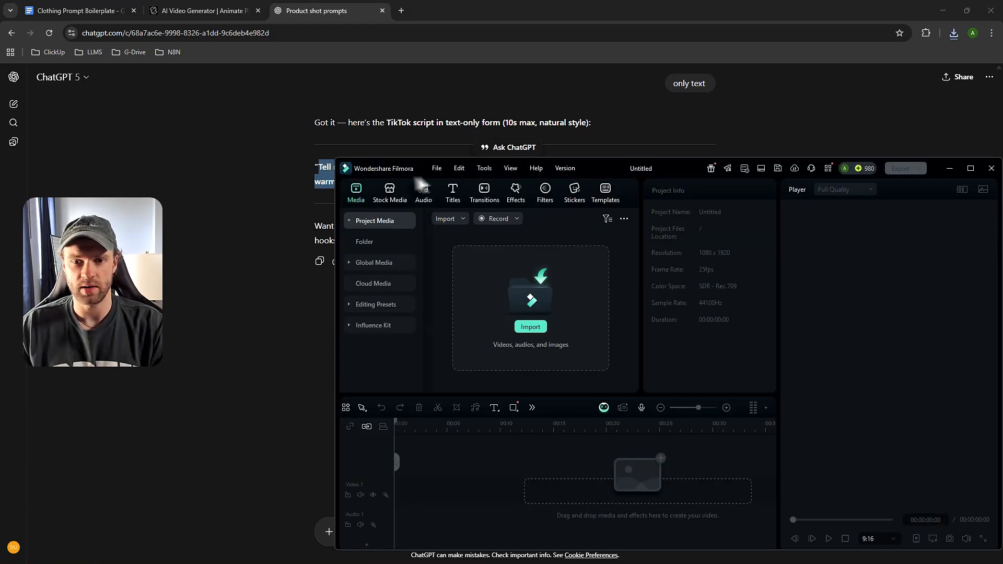
key(alt+Tab)
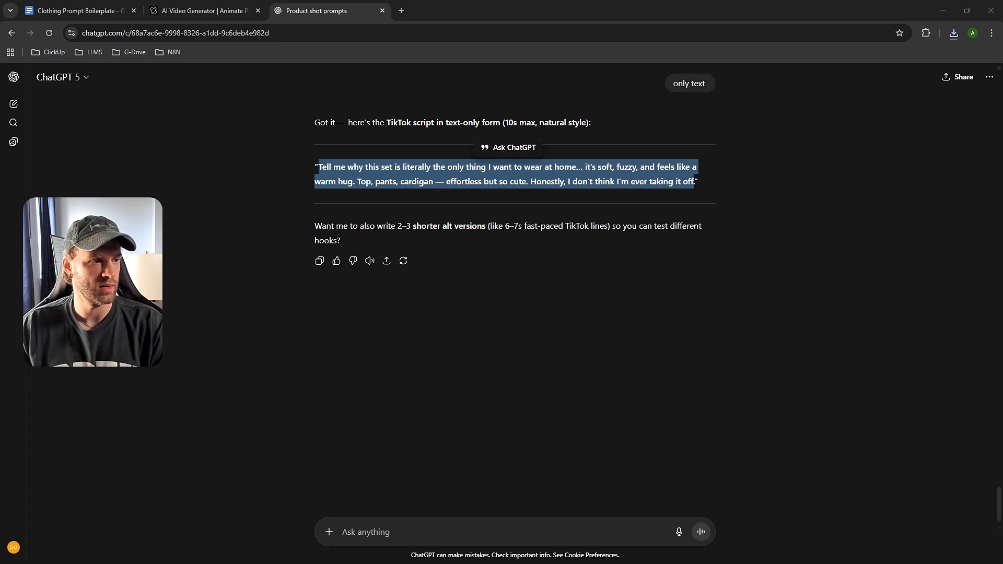
key(alt+Tab)
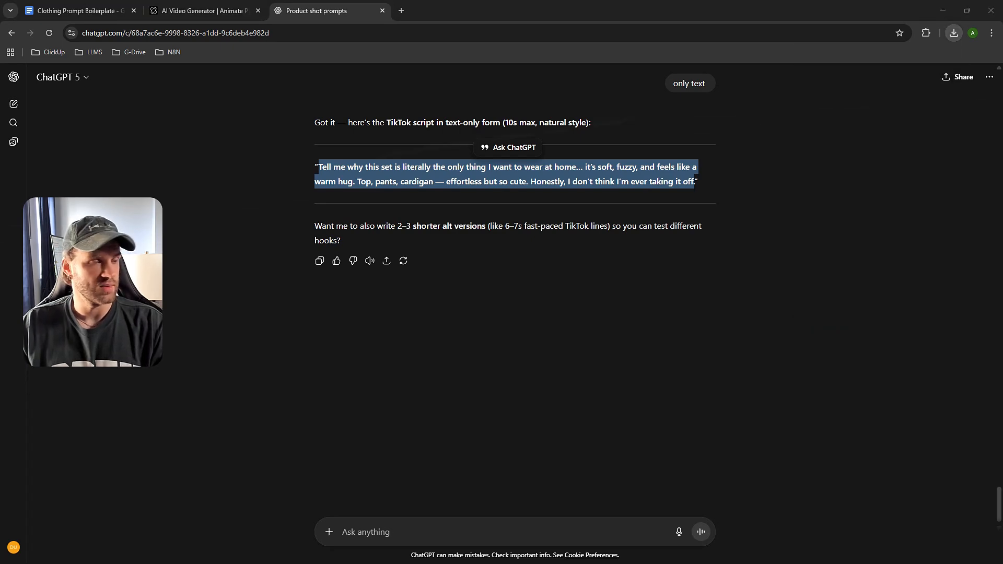
click(952, 33)
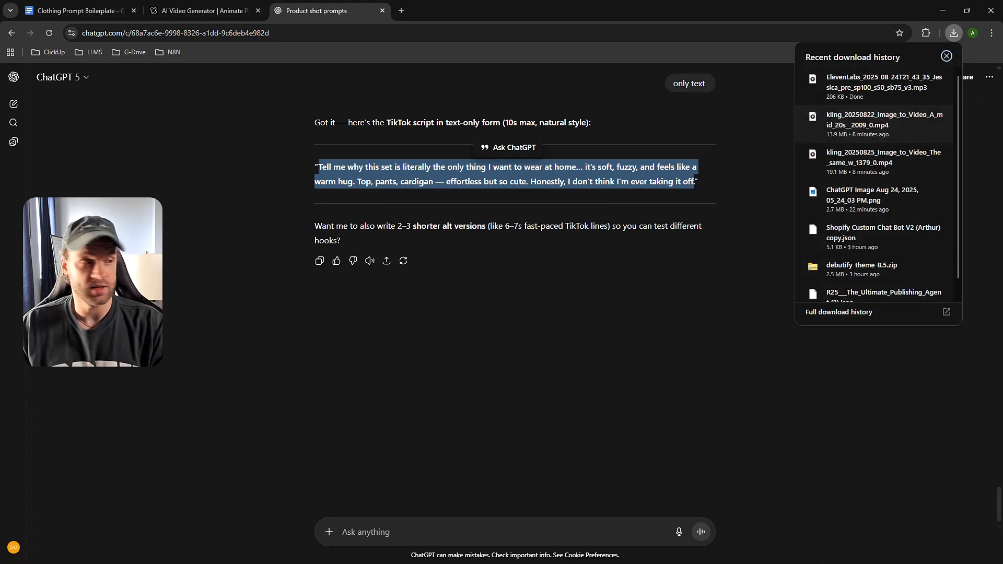
click(954, 33)
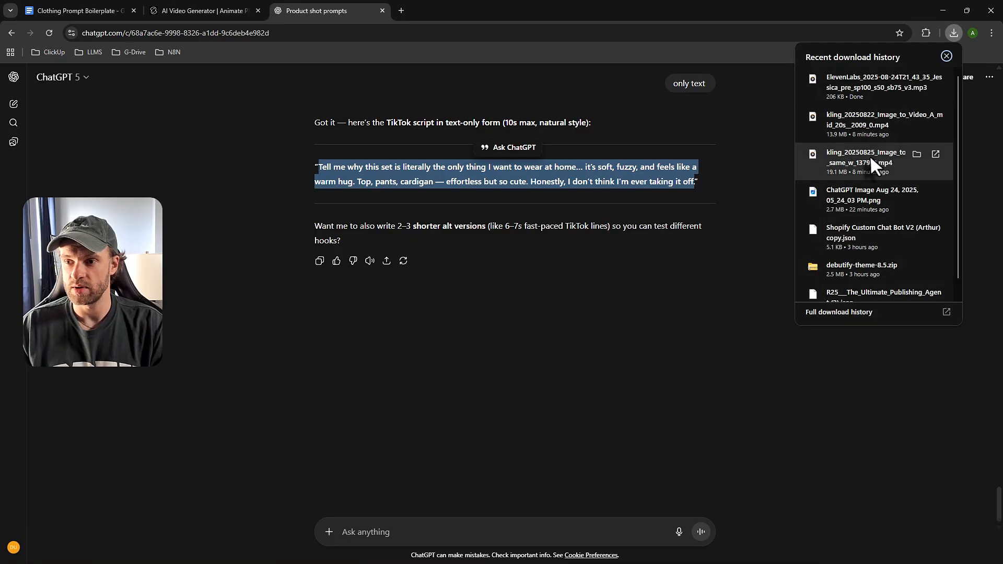
drag(870, 154, 781, 172)
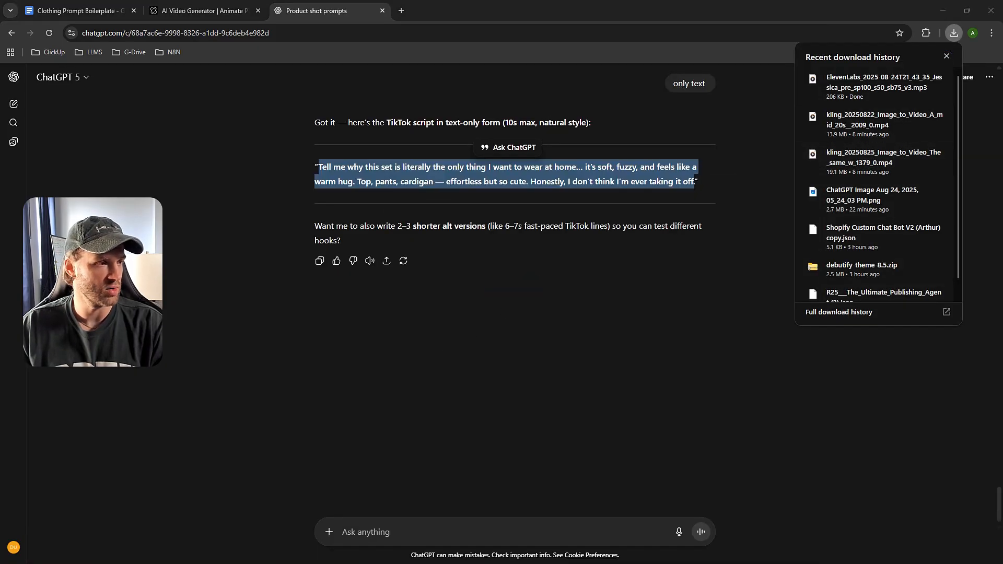
drag(0, 209, 412, 148)
double_click(391, 142)
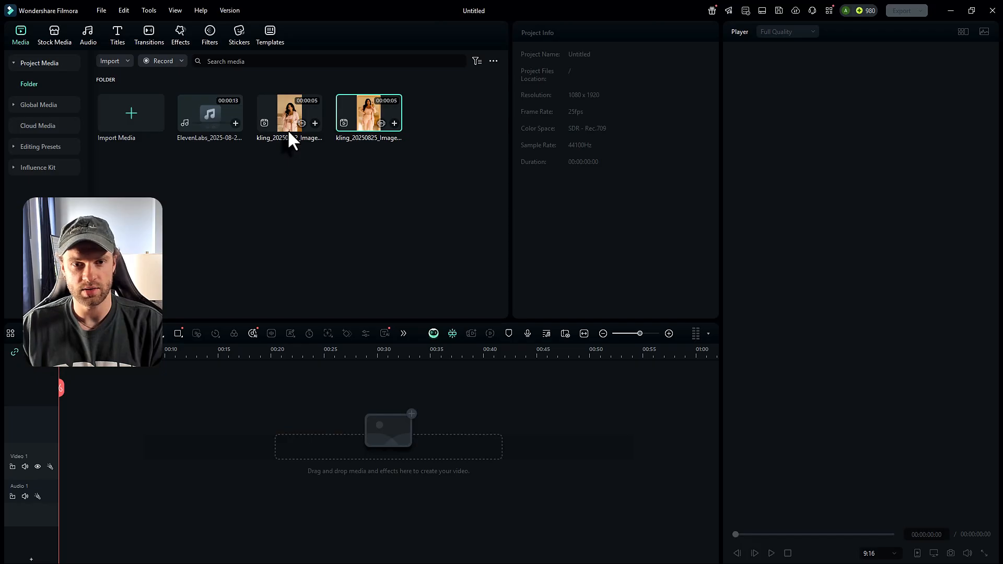
- Place the two Kling videos back to back on the timeline, keeping the project settings of 1080 x 1920 at 25fps for both
drag(305, 141, 118, 442)
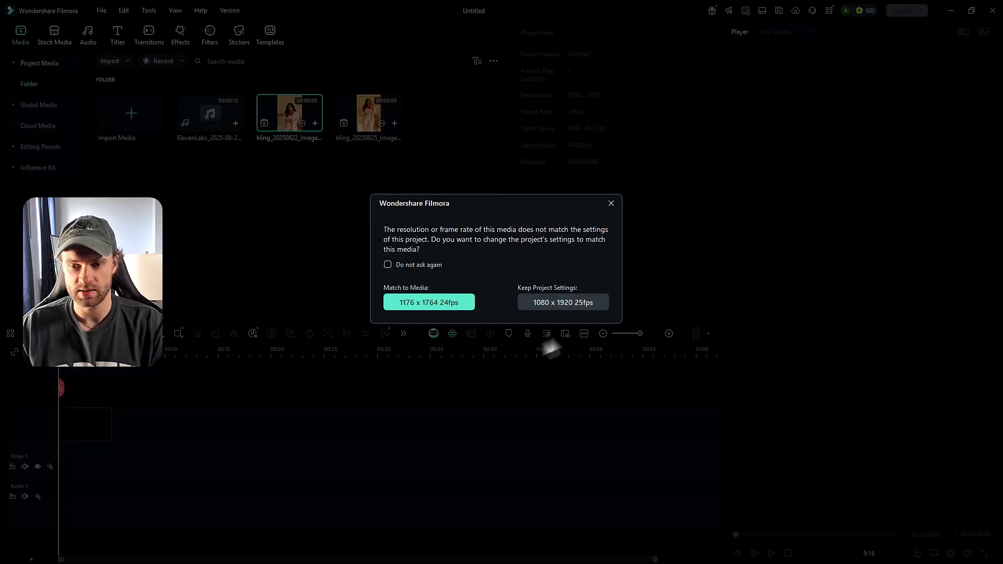
click(556, 303)
drag(369, 112, 205, 453)
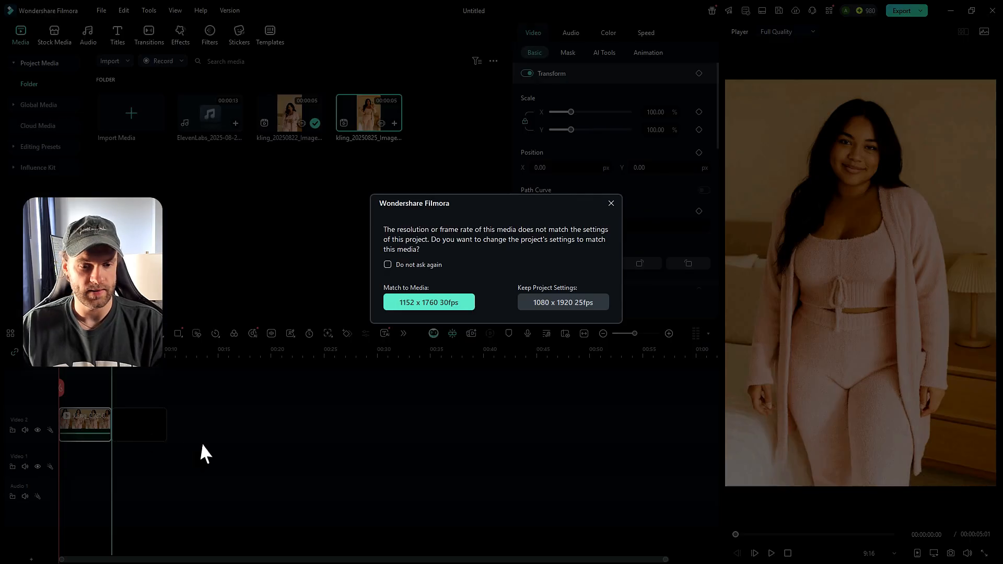
click(563, 306)
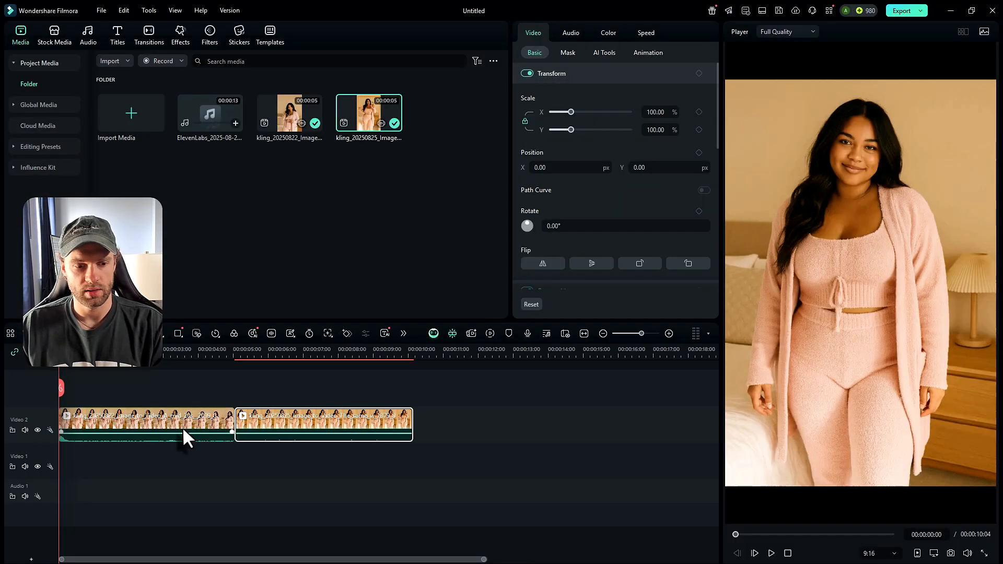
- Mute the track with the Kling clips and place the ElevenLabs voiceover at the start of the Audio 1 track
click(25, 431)
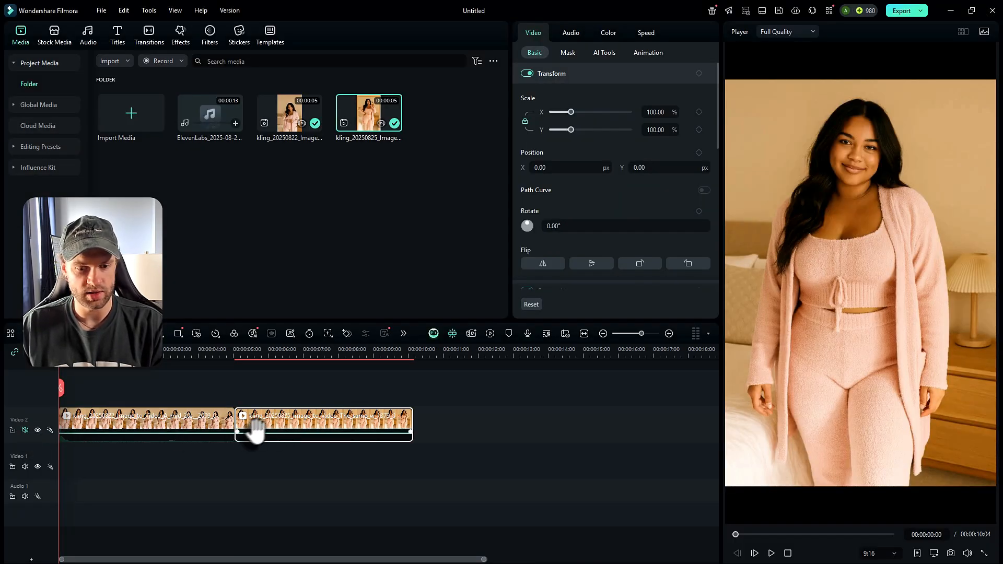
click(128, 430)
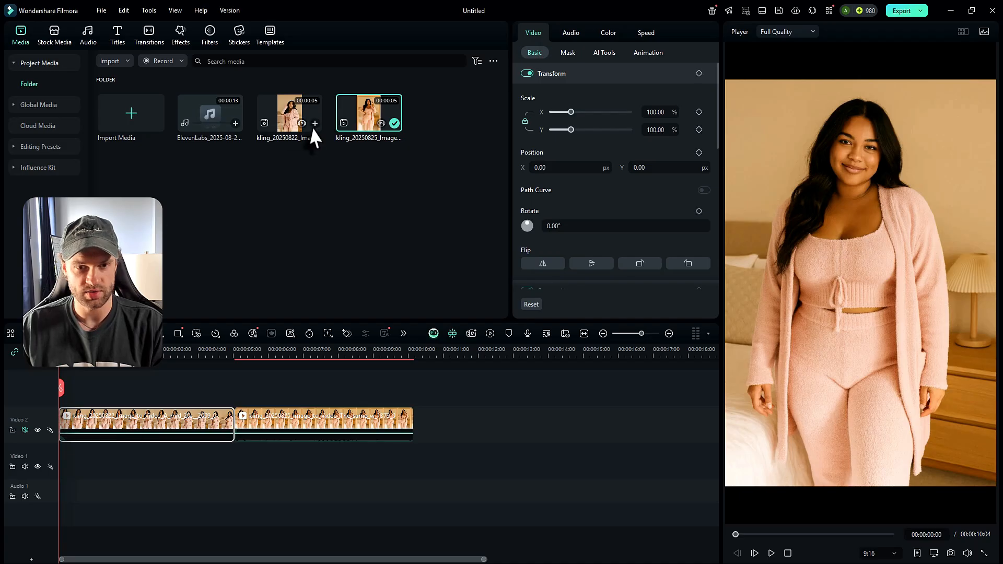
drag(204, 138, 35, 436)
click(111, 514)
scroll(112, 500, up, 1)
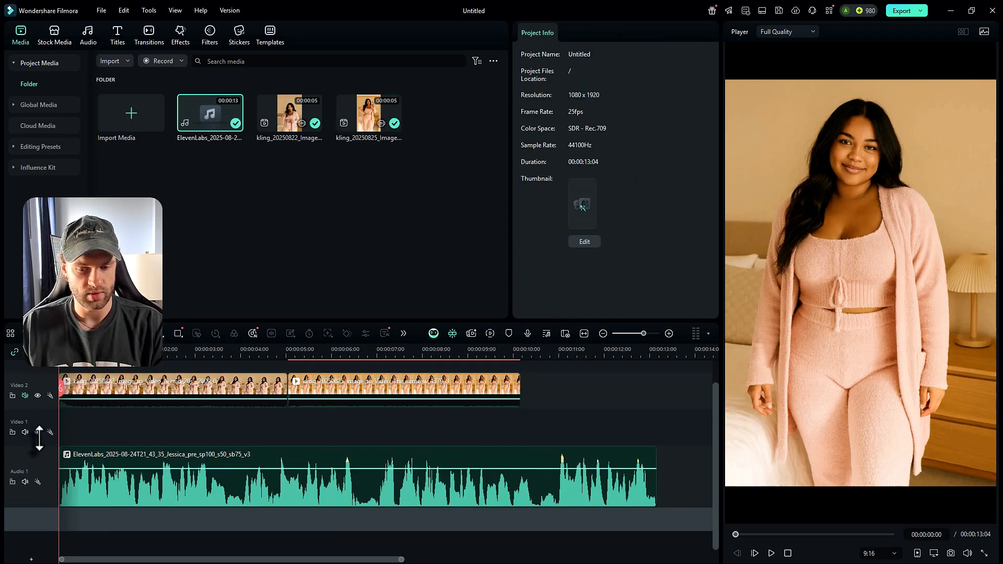
scroll(282, 460, down, 1)
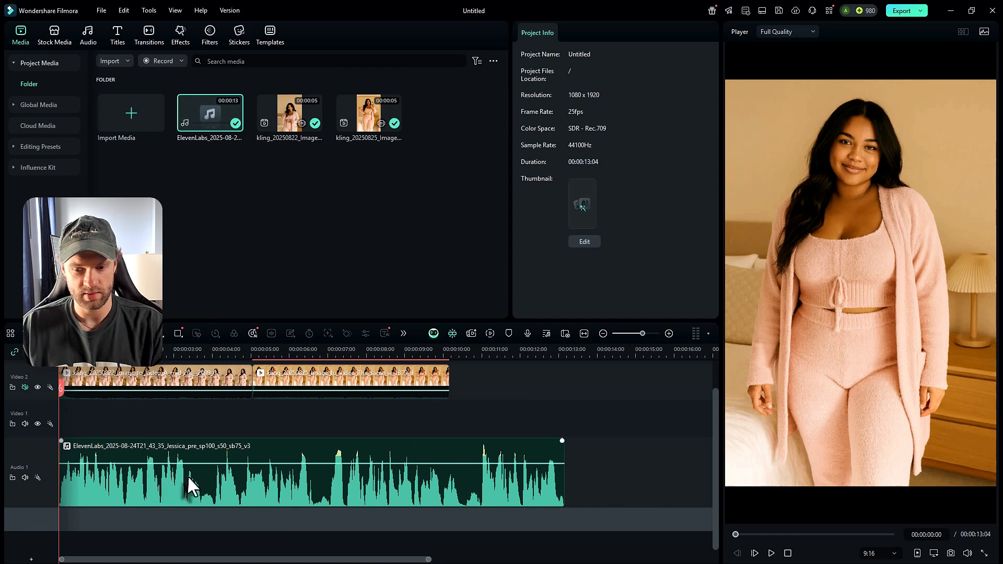
key(space)
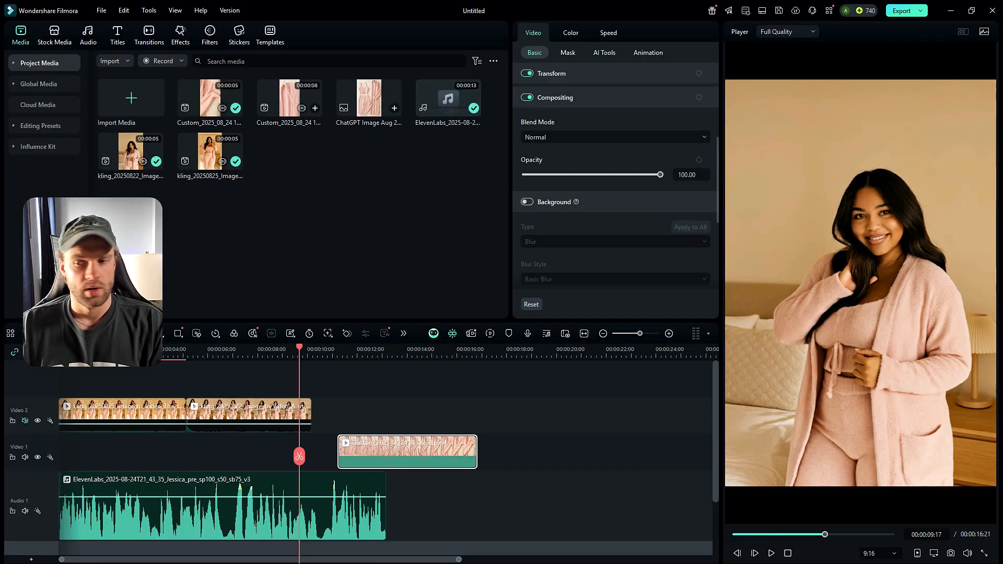
- Try the lounge set flat-lay clip at earlier positions on the Video 1 track and play the opening
mouse_move(301, 456)
mouse_down()
mouse_move(467, 459)
mouse_move(313, 458)
mouse_up()
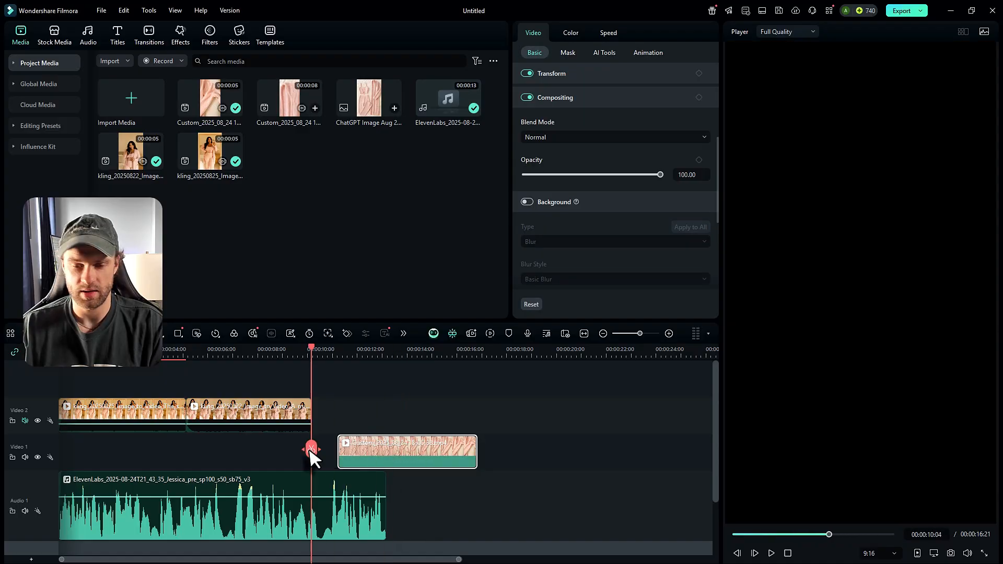
drag(394, 453, 345, 452)
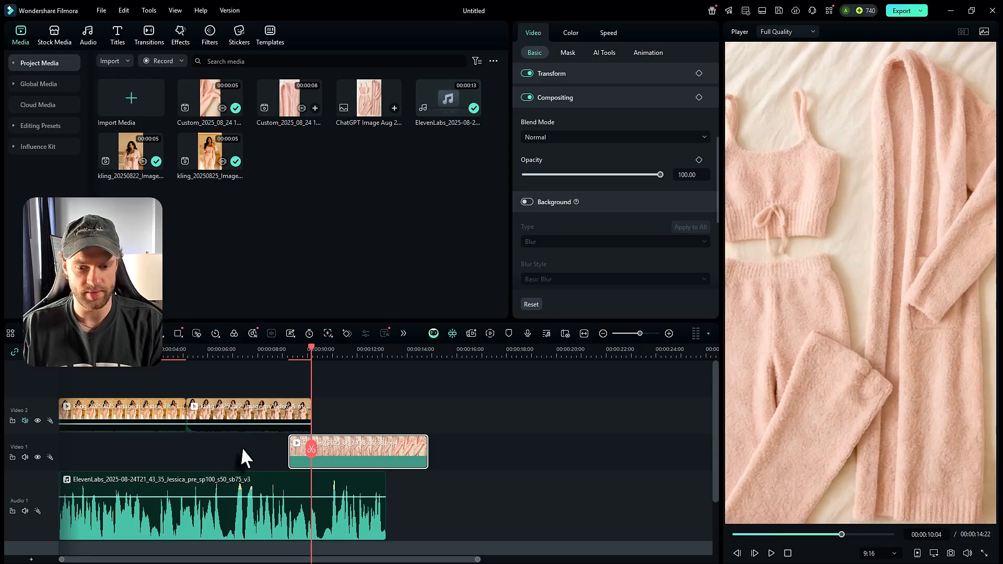
drag(353, 462, 31, 461)
key(space)
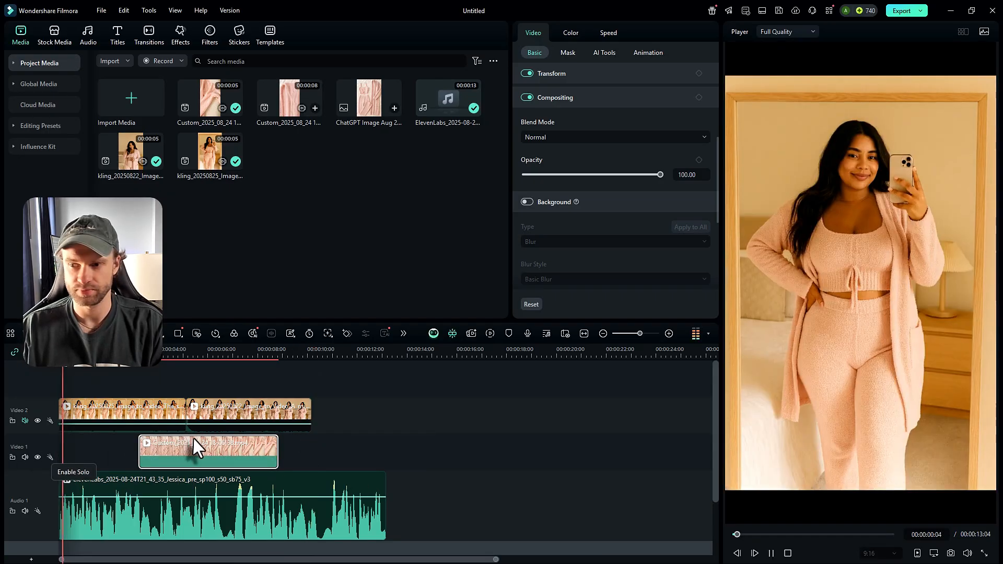
click(92, 454)
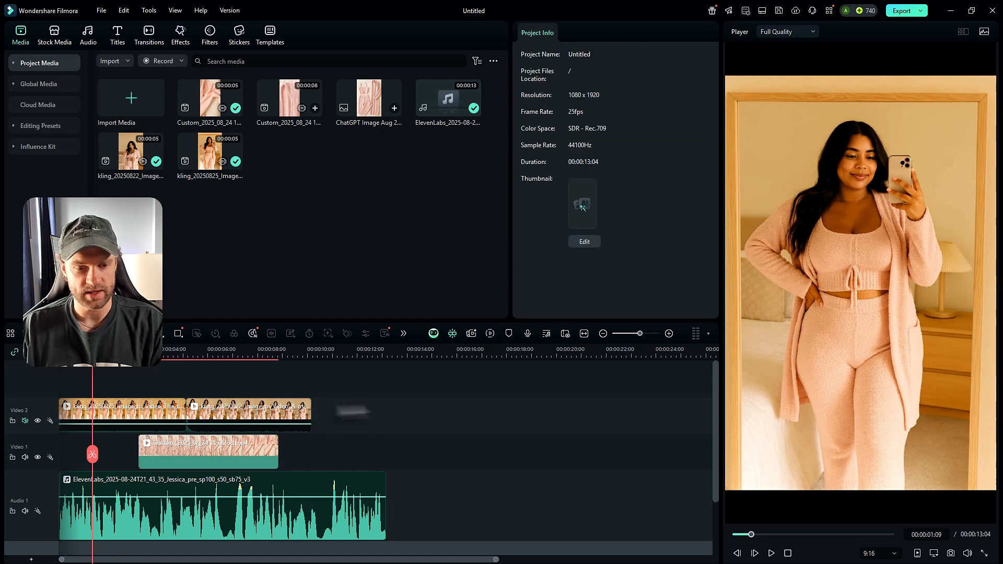
- Shift both Kling clips later on the Video 2 track and place the flat-lay clip at the start of that track
drag(366, 408, 258, 415)
drag(201, 453, 90, 456)
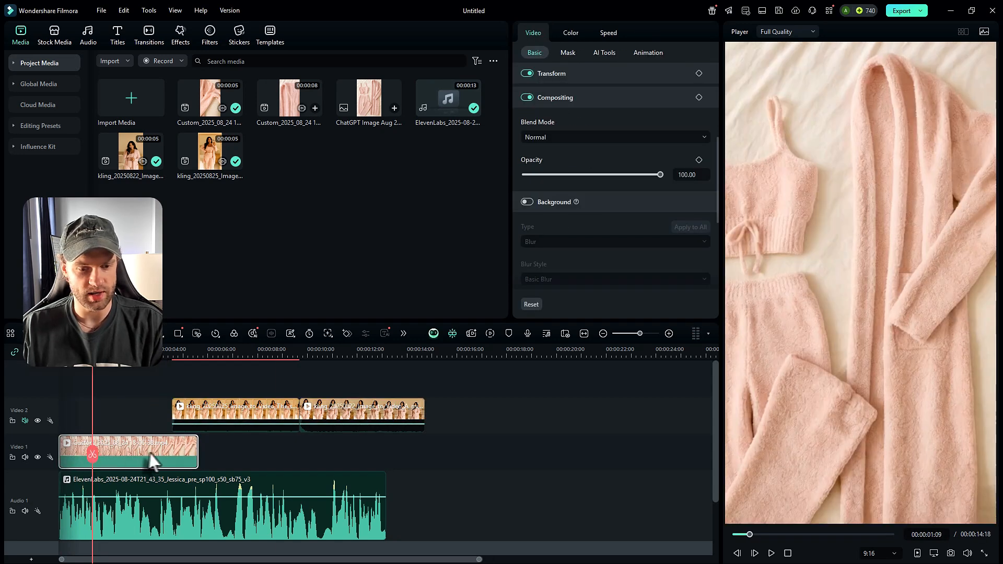
drag(335, 389, 241, 440)
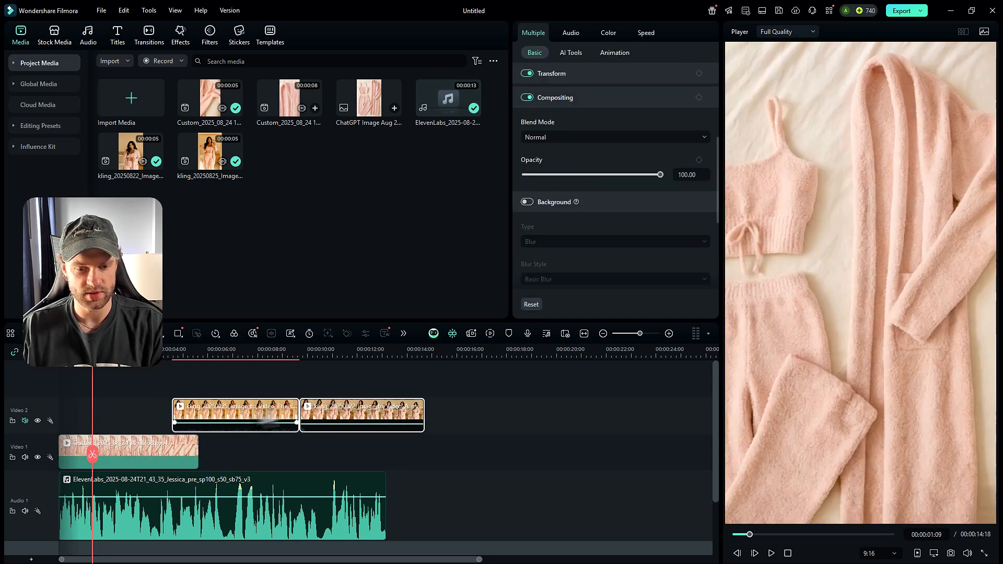
drag(139, 395, 332, 402)
drag(247, 412, 297, 412)
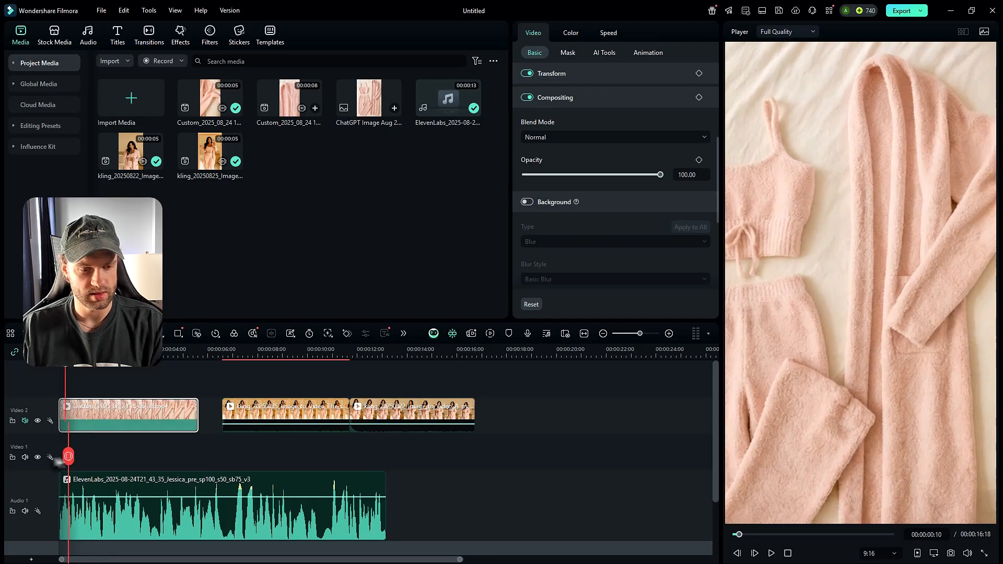
- Split the flat-lay clip at 00:00:01:01 and 00:00:02:13 and ripple-delete the section between the cuts
key(space)
drag(66, 455, 52, 459)
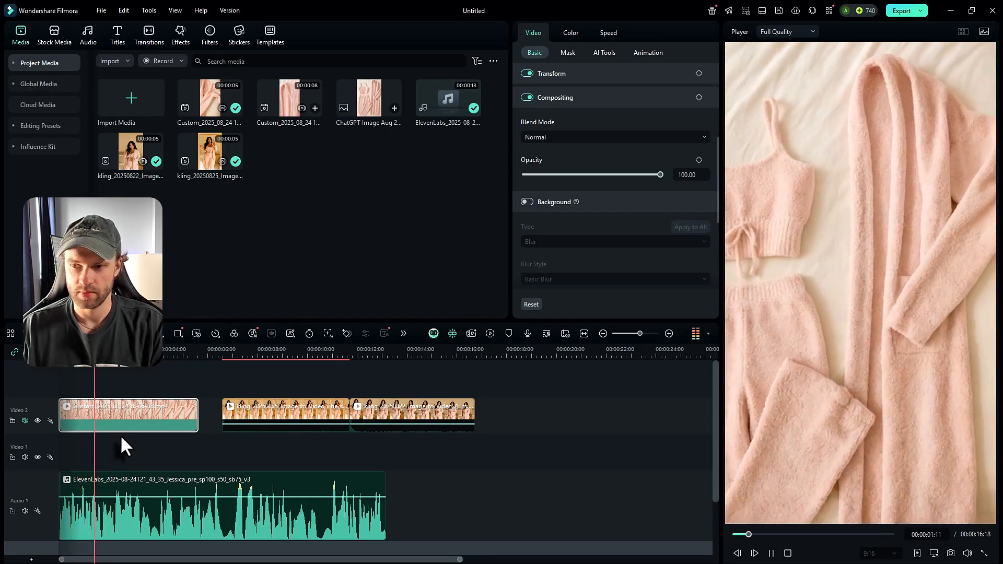
key(space)
key(ctrl+=)
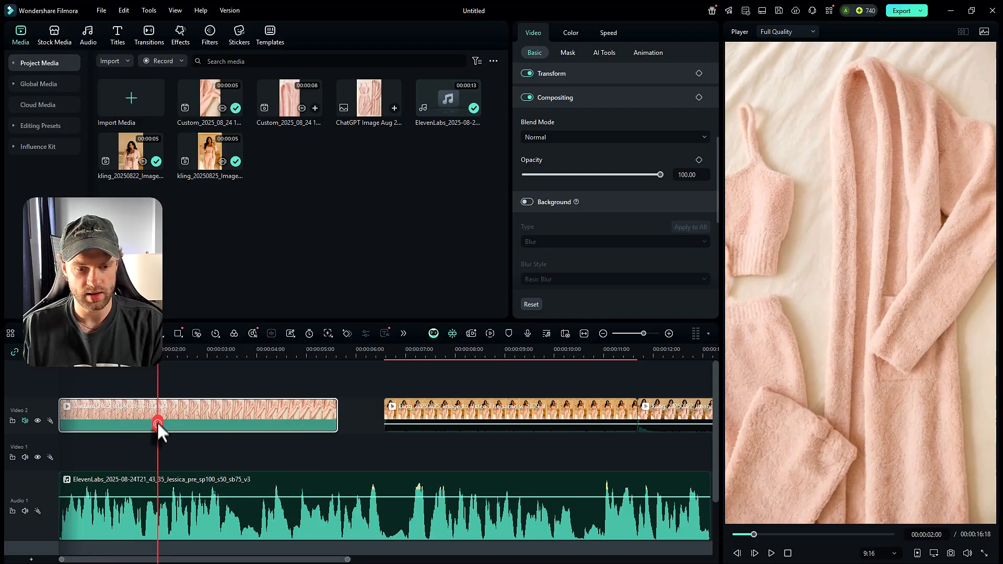
drag(157, 420, 58, 424)
key(space)
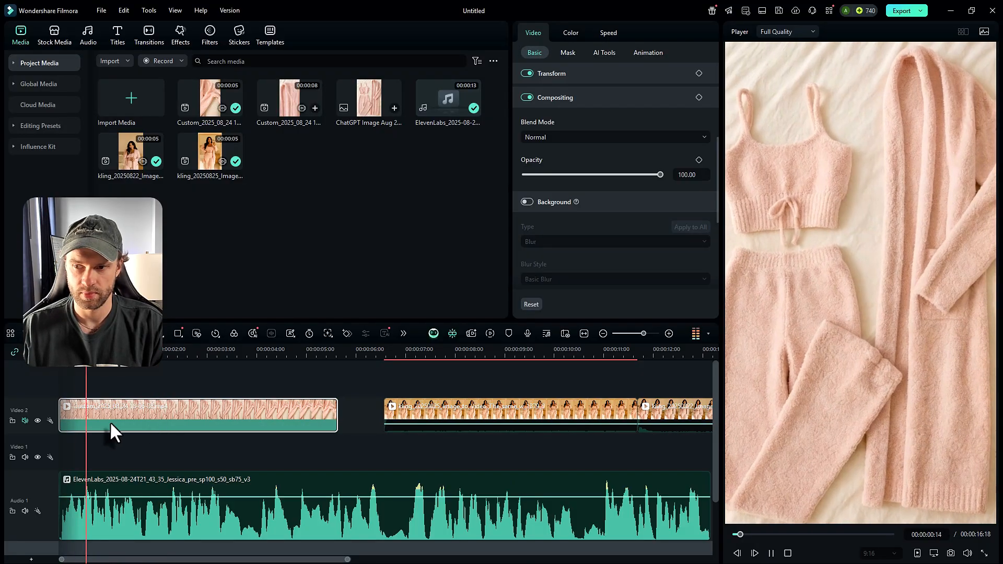
click(109, 418)
click(183, 414)
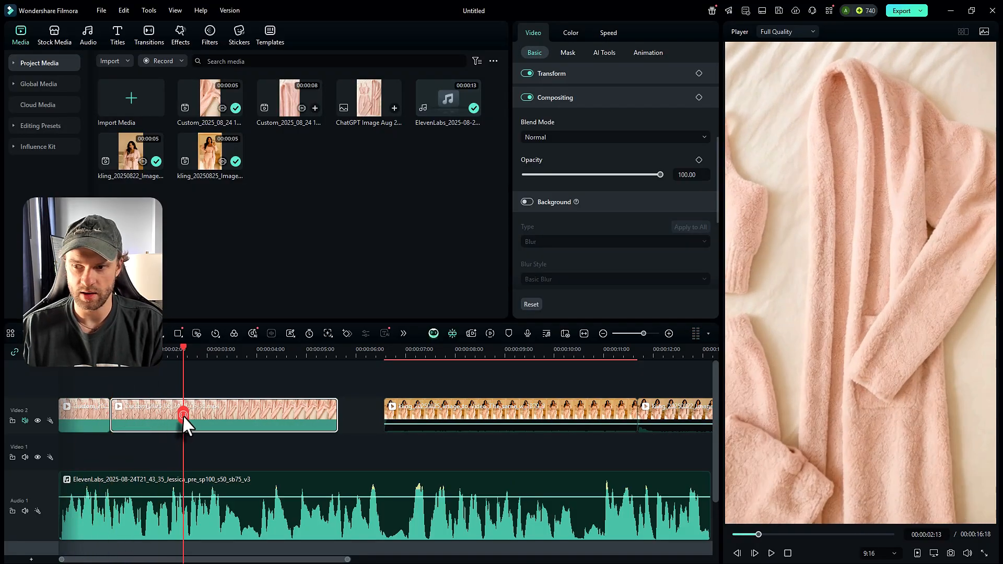
click(182, 415)
click(145, 416)
key(shift+Delete)
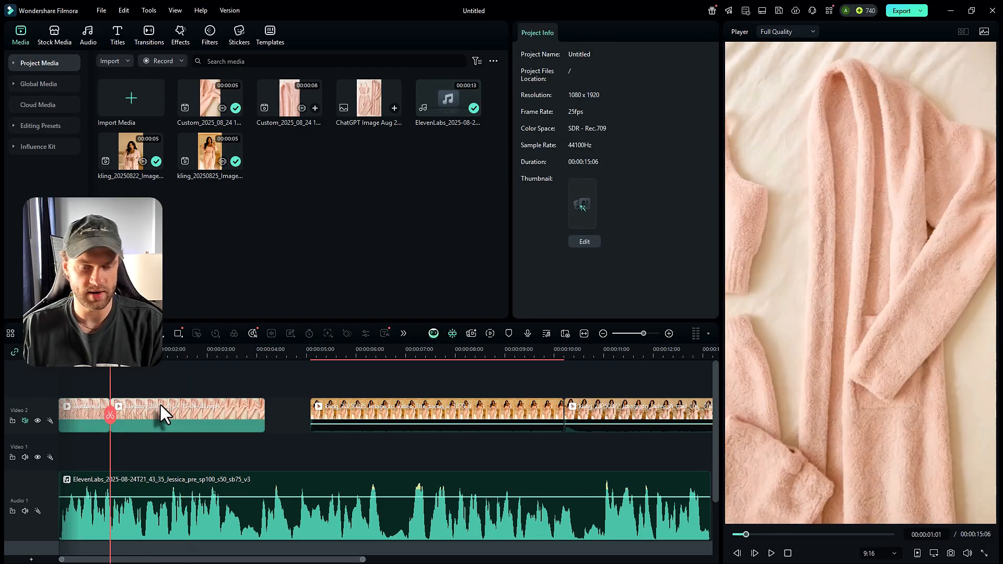
- Split the flat-lay clip and voiceover at 00:00:01:23 and about 3.3 seconds, and remove the flat-lay section between those cuts without a gap
key(space)
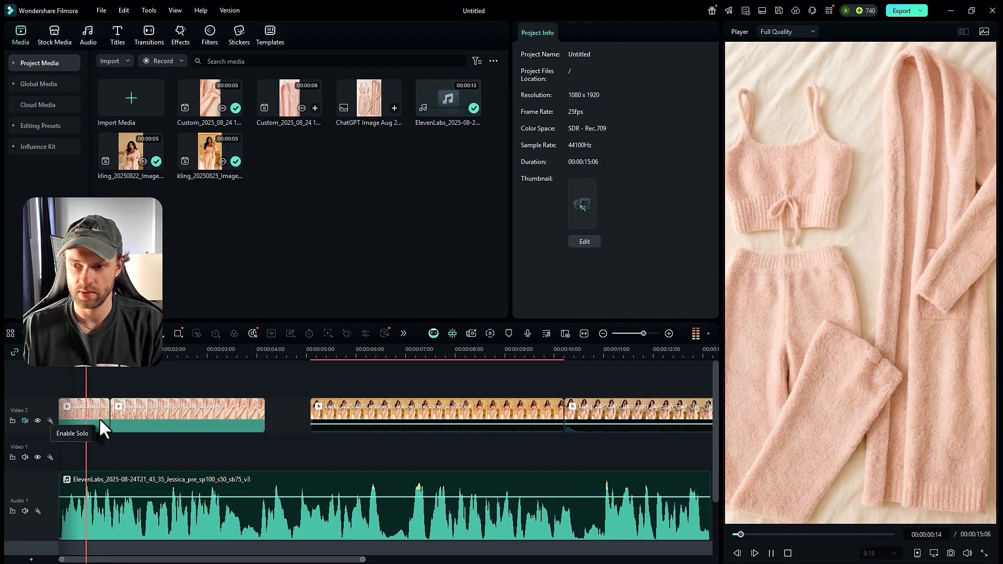
key(space)
click(153, 421)
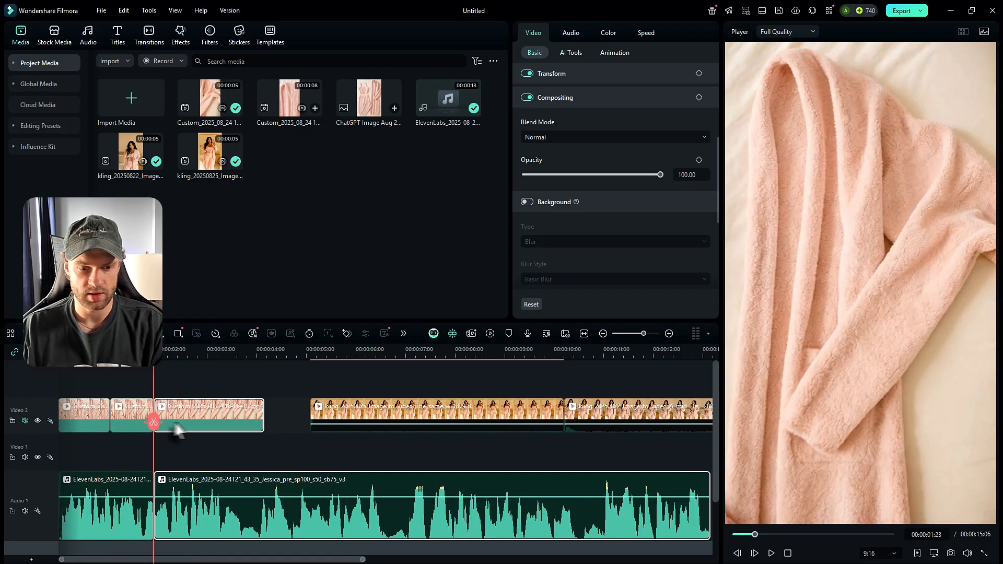
mouse_move(153, 428)
mouse_down()
mouse_move(220, 422)
mouse_move(165, 416)
mouse_up()
click(221, 421)
click(206, 408)
key(Delete)
drag(153, 420, 29, 425)
key(space)
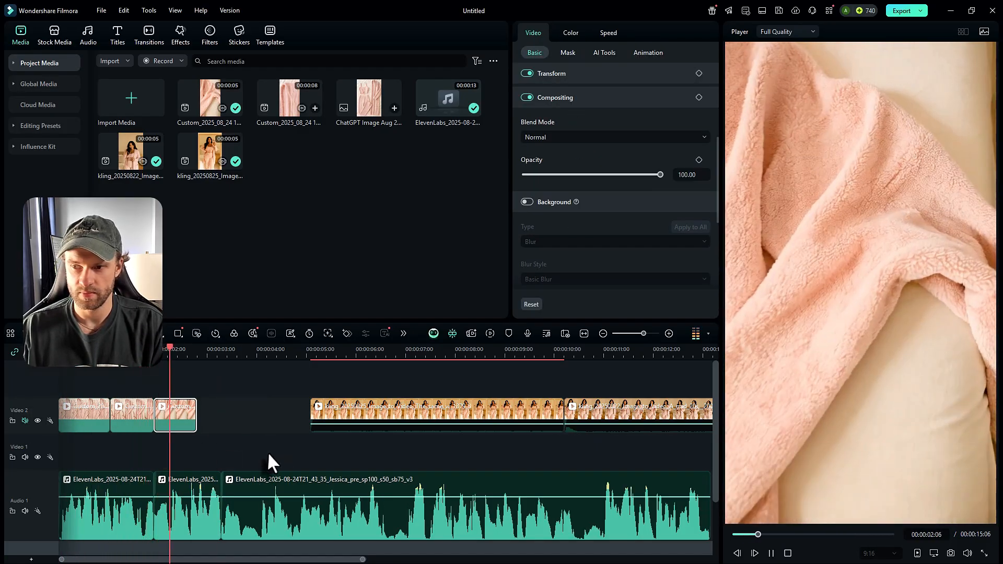
- Move the mirror-selfie Kling clip against the last flat-lay piece on the Video 2 track and play the edit from the start
drag(355, 412, 217, 424)
key(Home)
key(space)
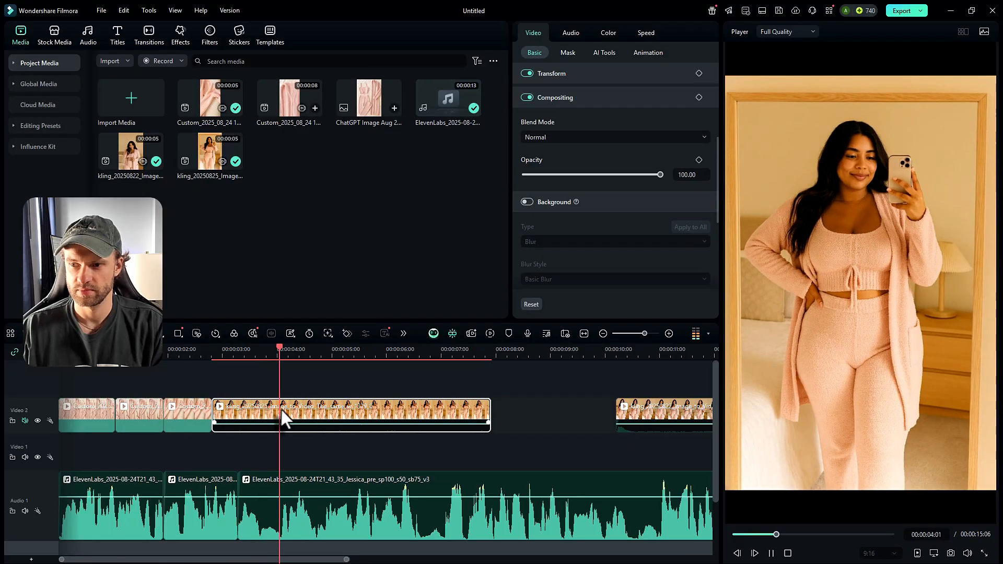
click(244, 427)
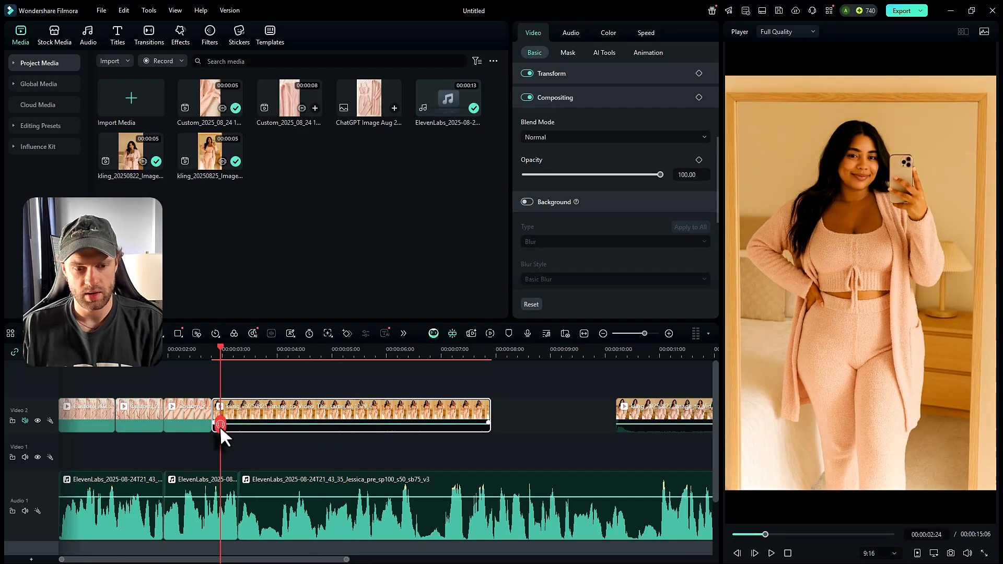
- Move the second and third flat-lay pieces down to the Video 1 track and place the mirror-selfie clip right after the first piece
drag(127, 419, 268, 450)
drag(187, 413, 187, 448)
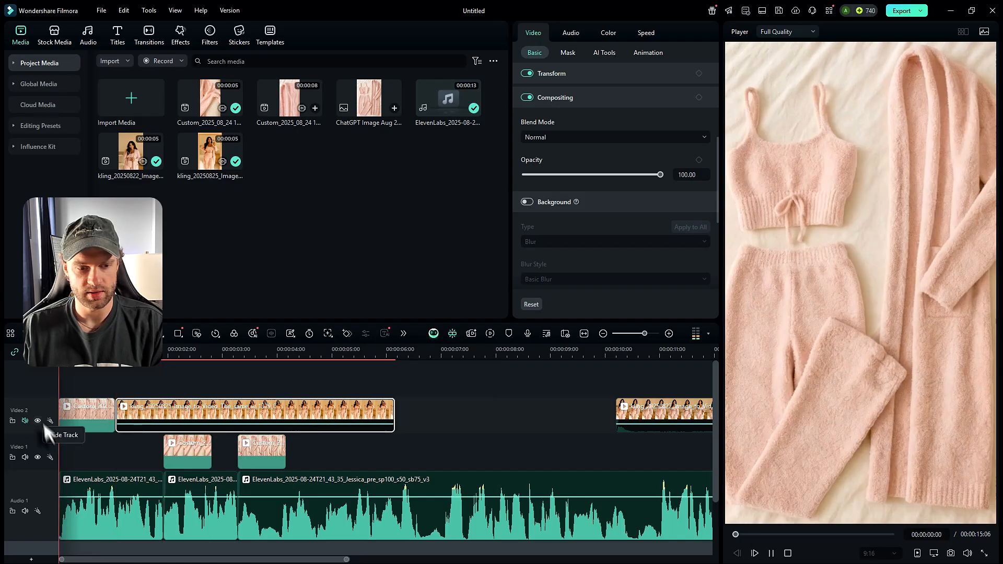
key(space)
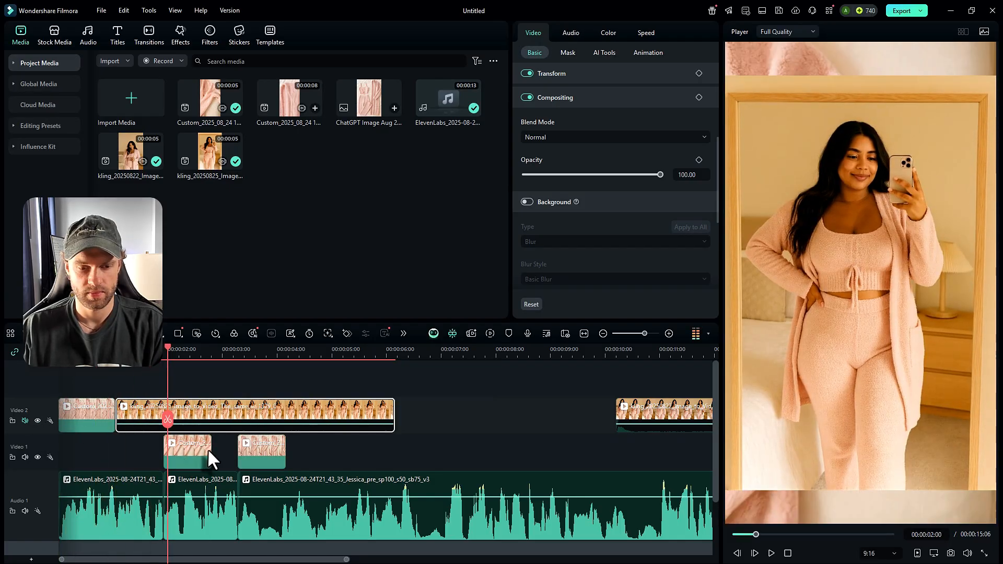
- Cut the mirror-selfie clip where the second voiceover segment ends and place the two flat-lay pieces between its halves
key(space)
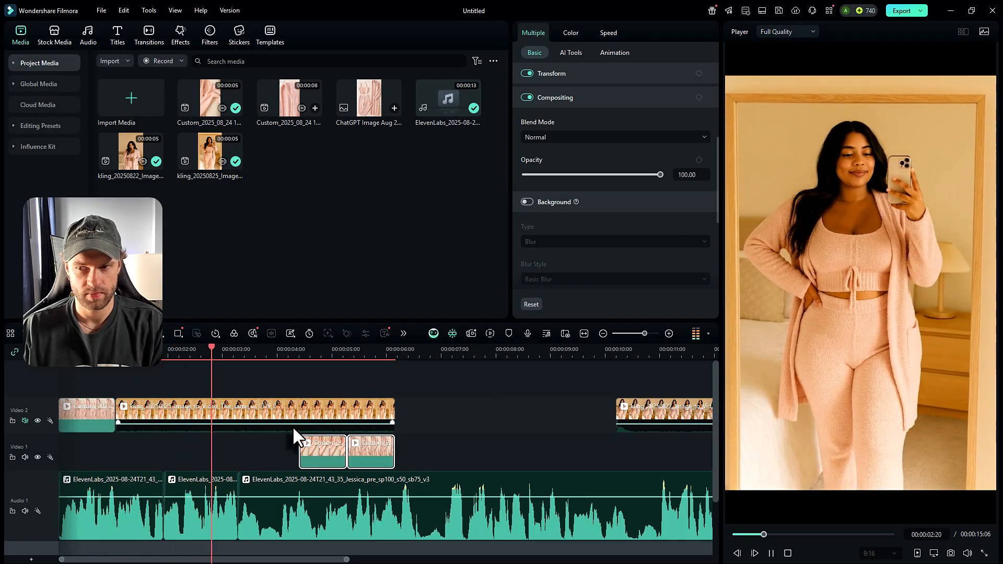
key(space)
click(237, 418)
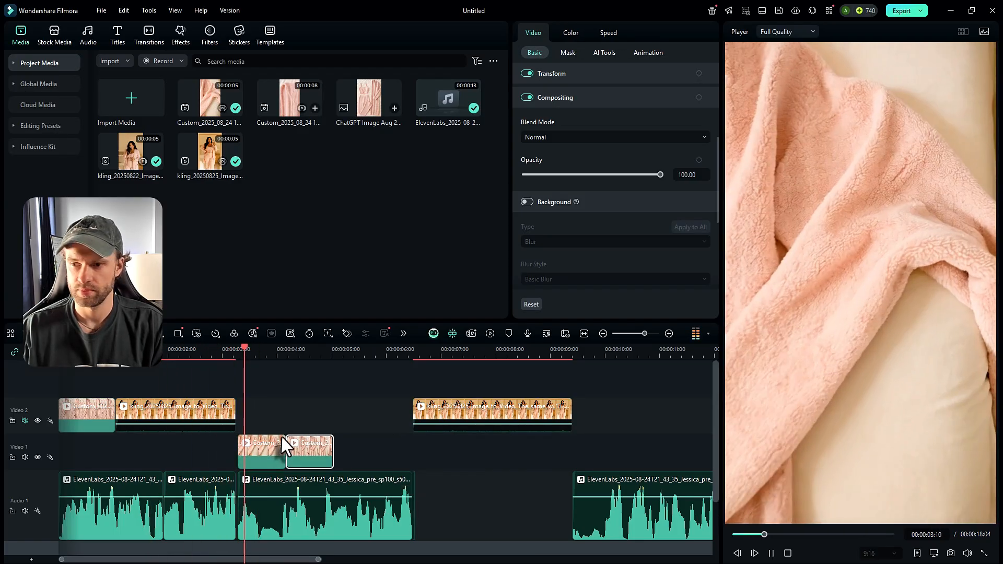
drag(436, 418, 356, 426)
scroll(355, 426, down, 1)
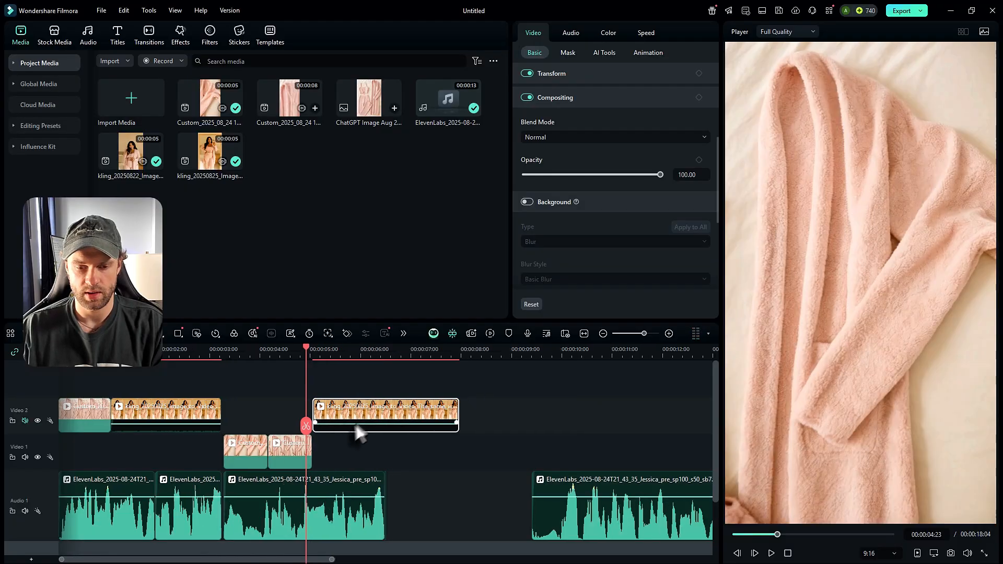
- Move the second Kling clip directly behind the remaining part of the mirror-selfie clip and replay the edit
scroll(358, 431, down, 1)
drag(656, 416, 441, 421)
scroll(285, 465, down, 1)
drag(189, 421, 41, 438)
key(space)
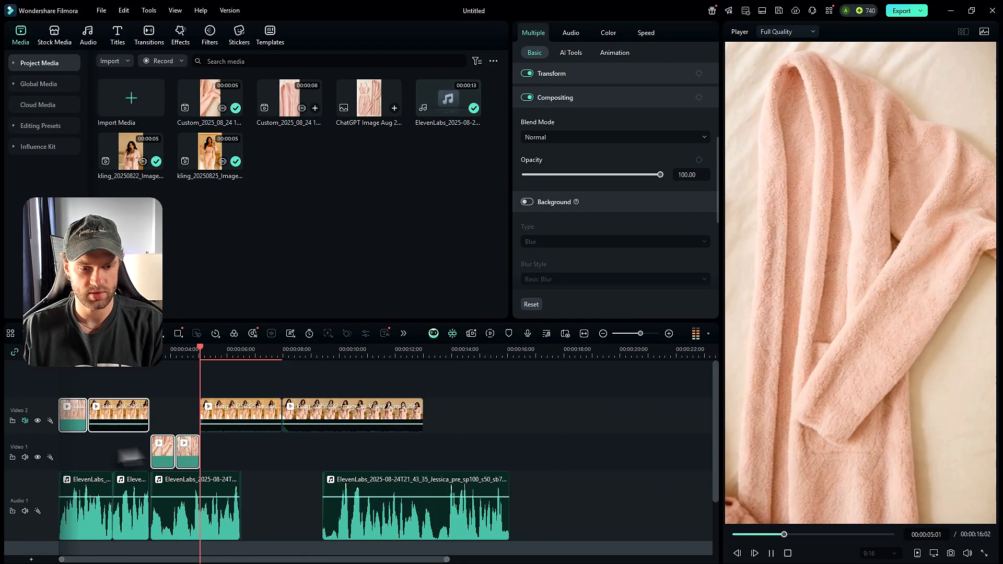
- Close the gap before the last voiceover segment and split the second Kling clip and voiceover at 00:00:10:01
drag(366, 488, 283, 488)
click(506, 460)
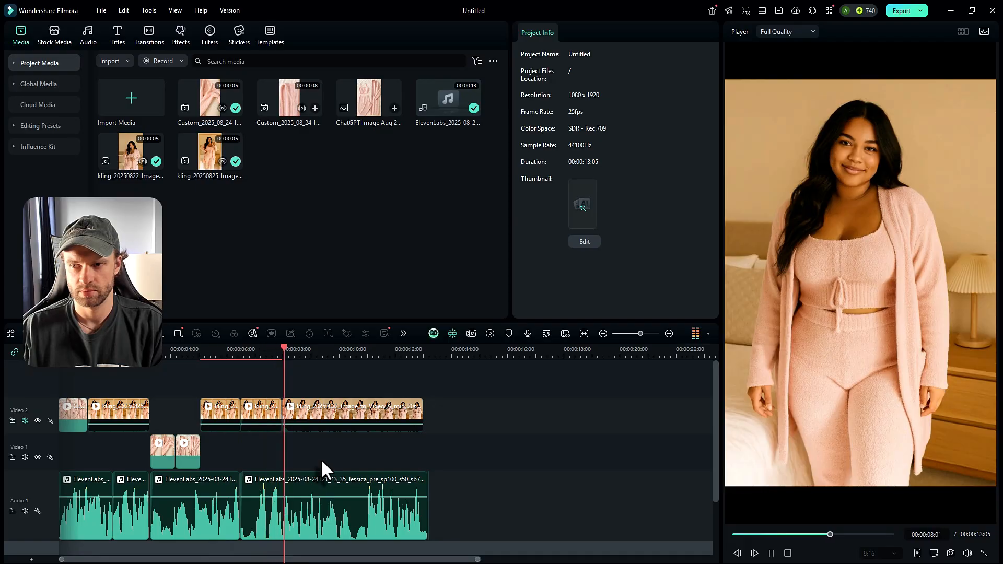
key(ctrl+b)
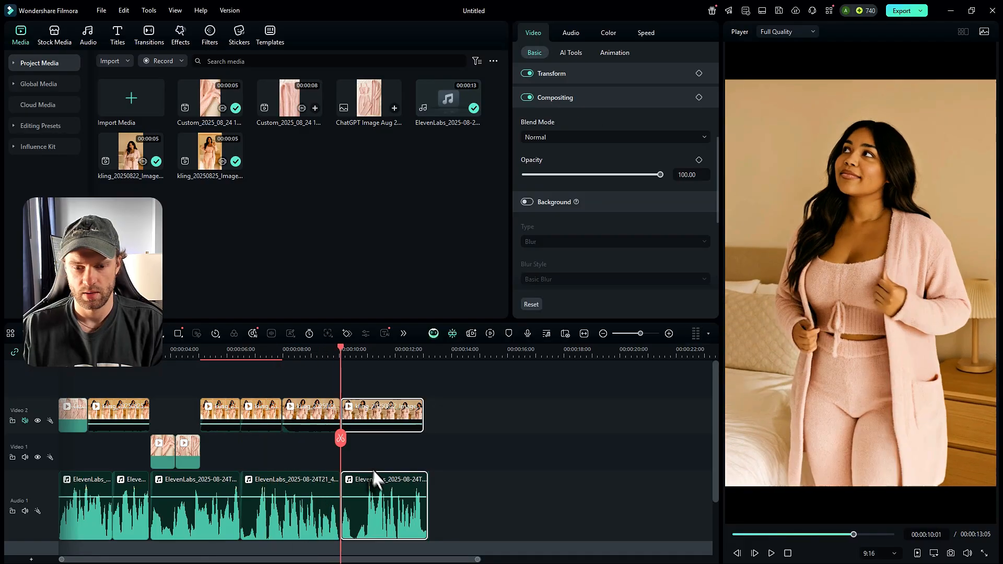
- Play back the final section after the last cut and the opening of the edit
scroll(422, 442, up, 4)
scroll(587, 494, up, 1)
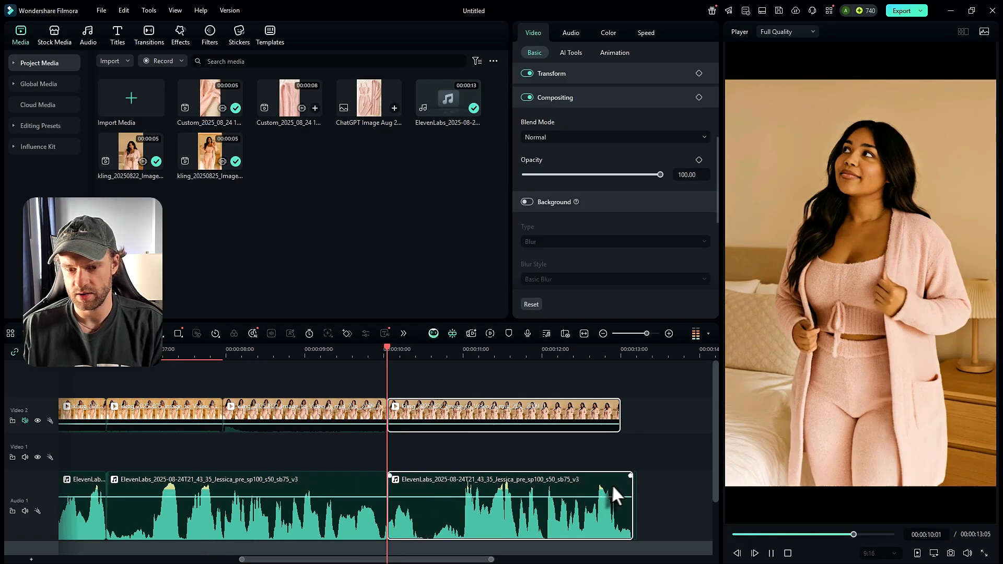
key(space)
scroll(492, 497, down, 5)
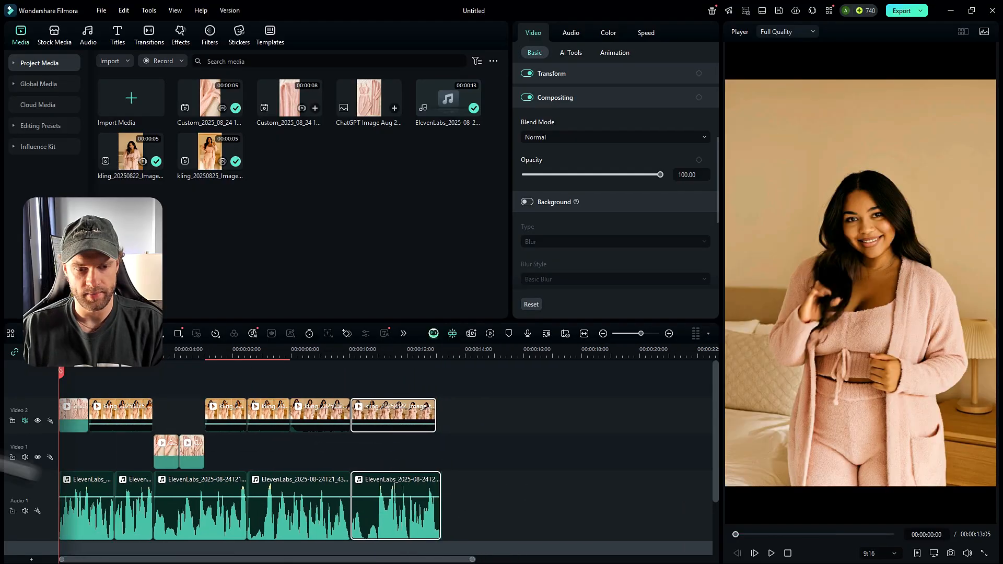
scroll(515, 538, up, 5)
key(space)
click(438, 442)
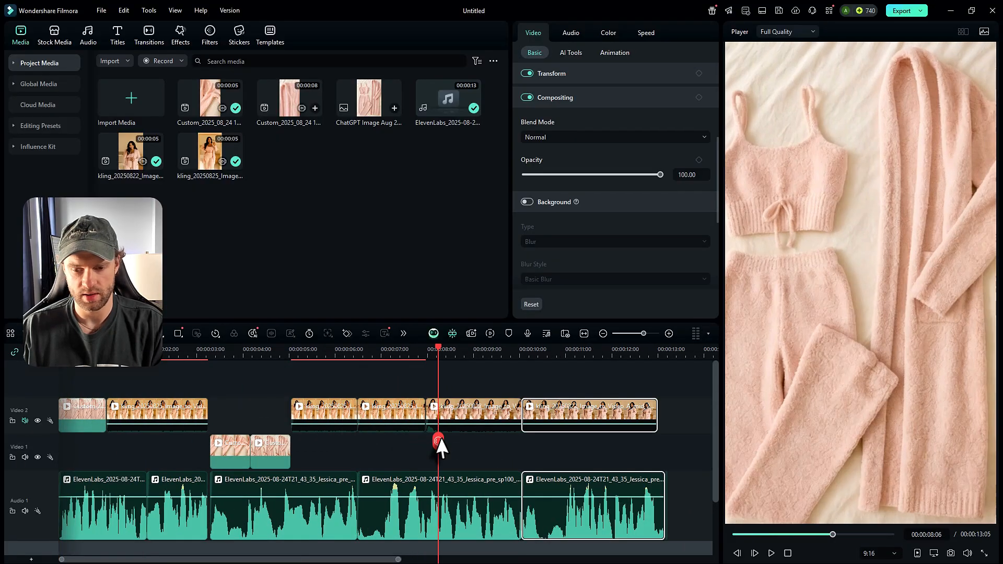
- Split the last Kling clip and voiceover at 00:00:10:14 and cut the short pause out of the voiceover
scroll(615, 510, up, 5)
scroll(459, 517, up, 3)
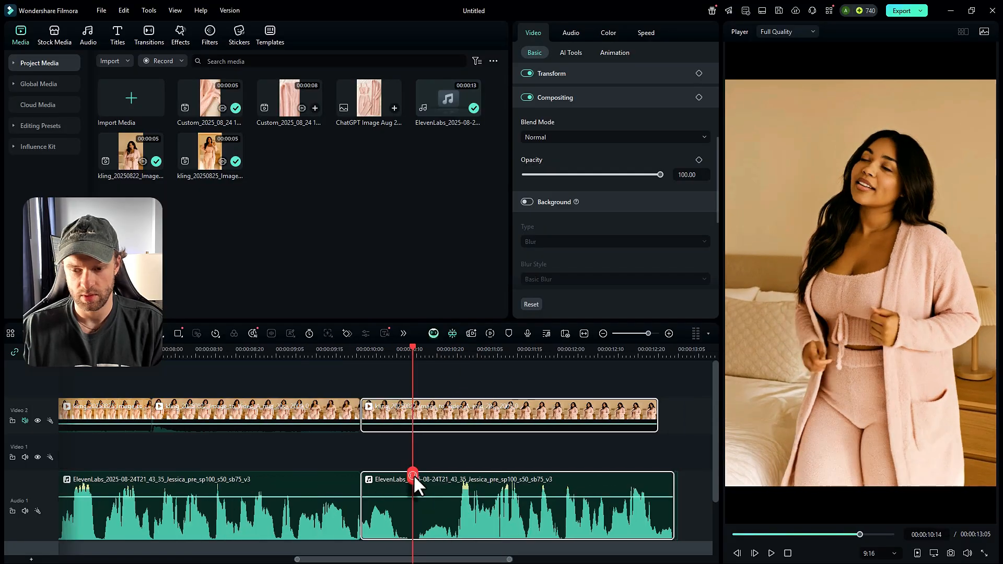
click(414, 477)
drag(416, 504, 418, 506)
- Delete the leftover sliver at the end of the voiceover and shift its final piece earlier to close the gap
click(671, 514)
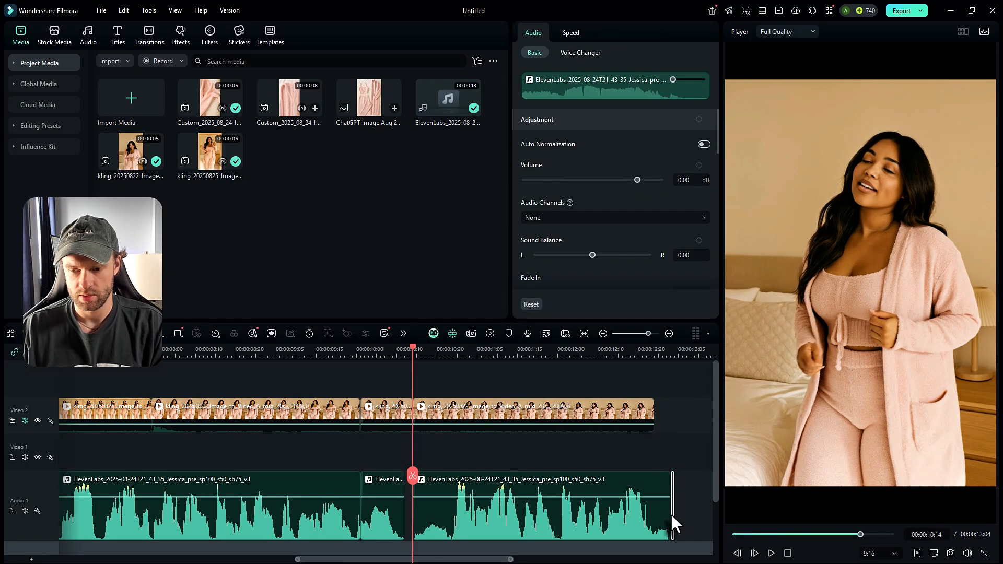
key(Delete)
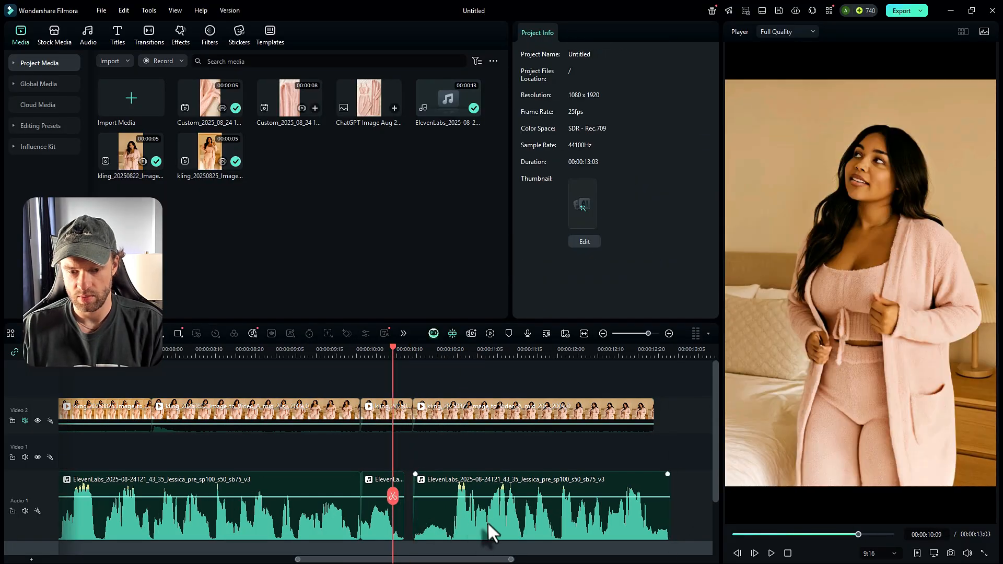
drag(488, 522, 474, 521)
key(ctrl+z)
- Play the ending and then the edit from the start to check the cuts against the voiceover
key(space)
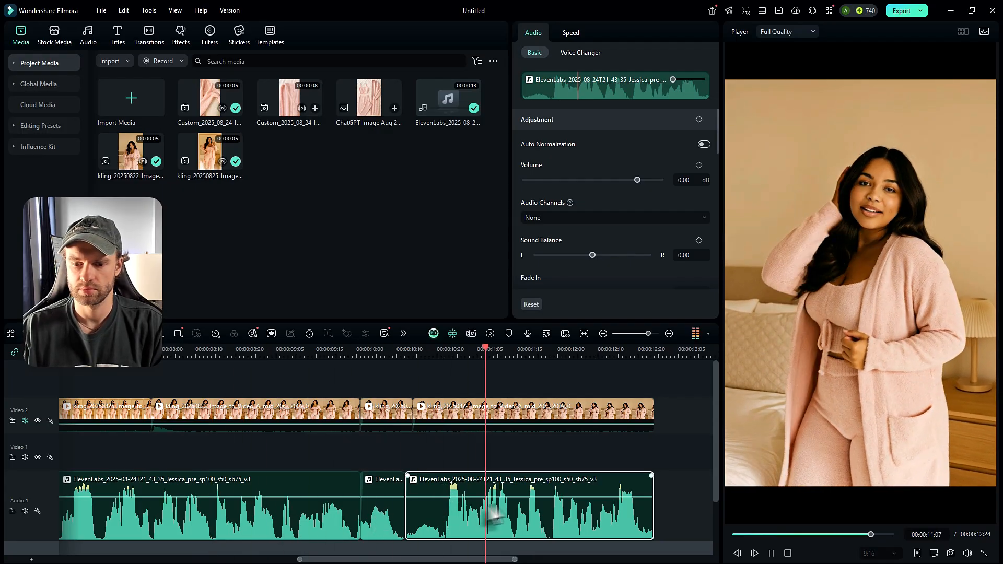
scroll(539, 503, down, 1)
scroll(365, 486, down, 2)
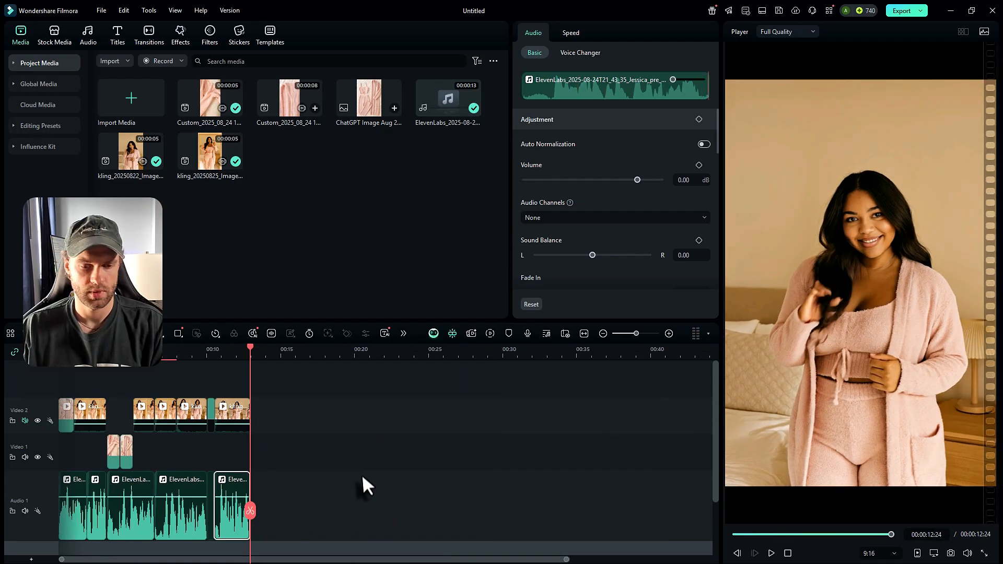
key(space)
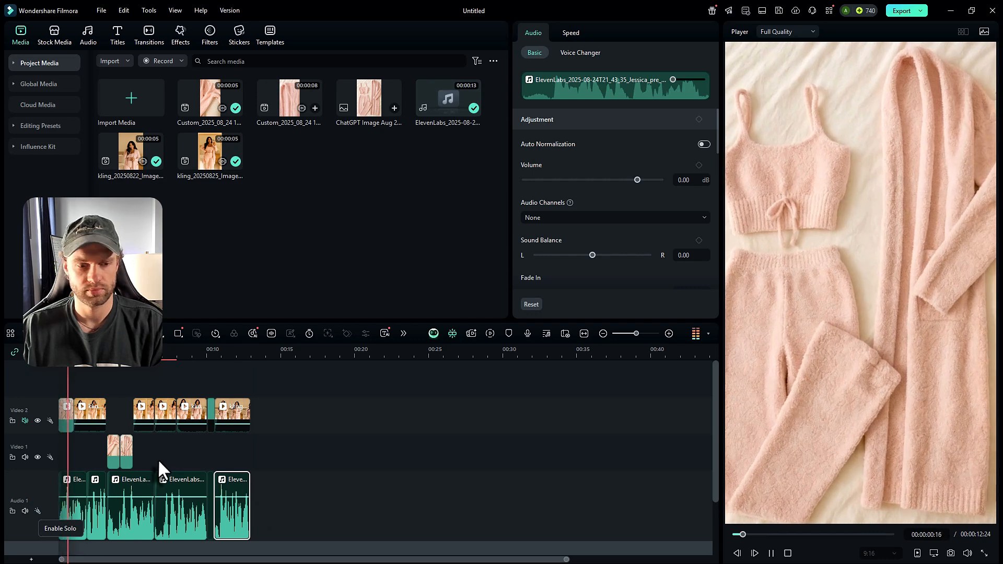
scroll(150, 437, up, 3)
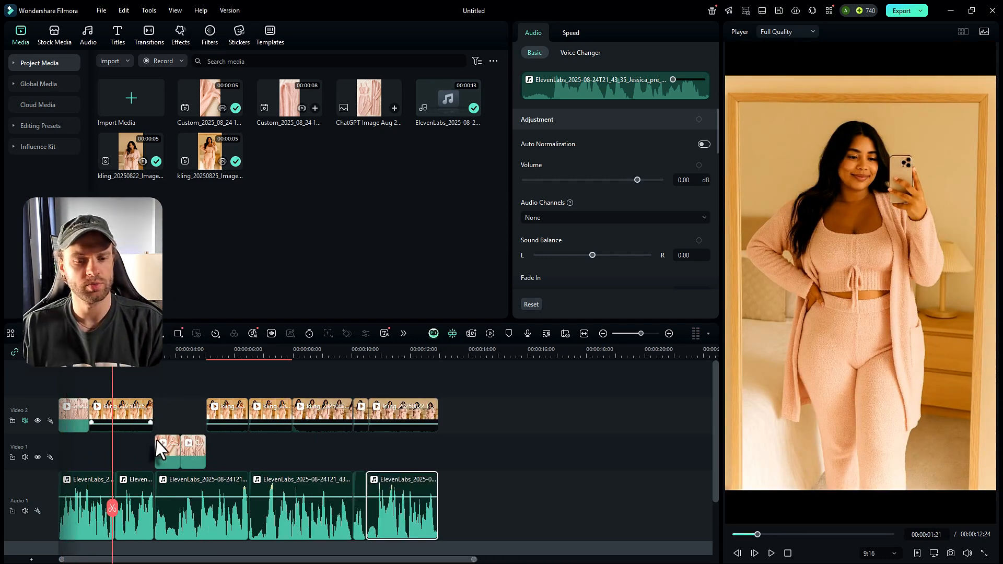
key(space)
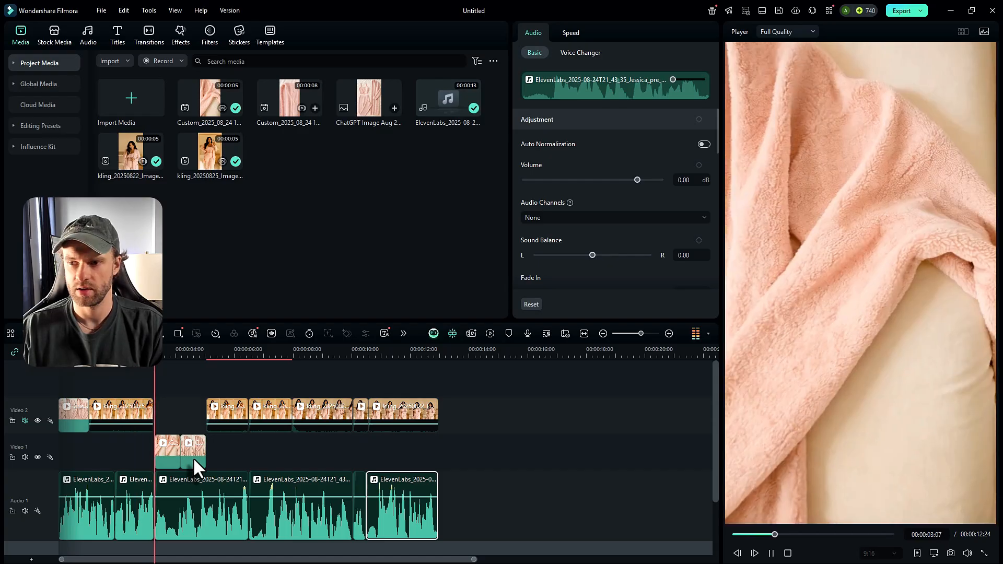
key(space)
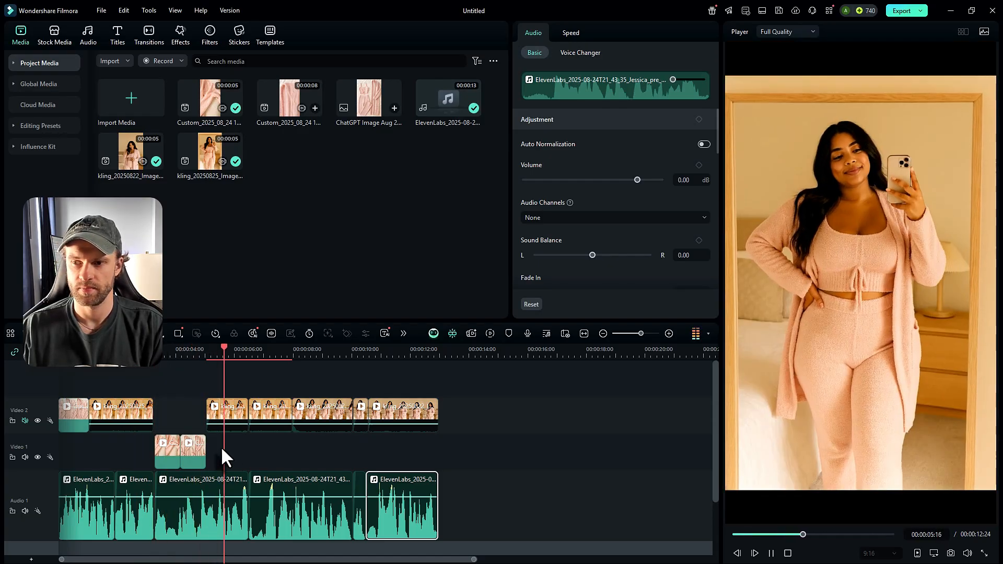
- Search the effects library for "zoom"
click(178, 40)
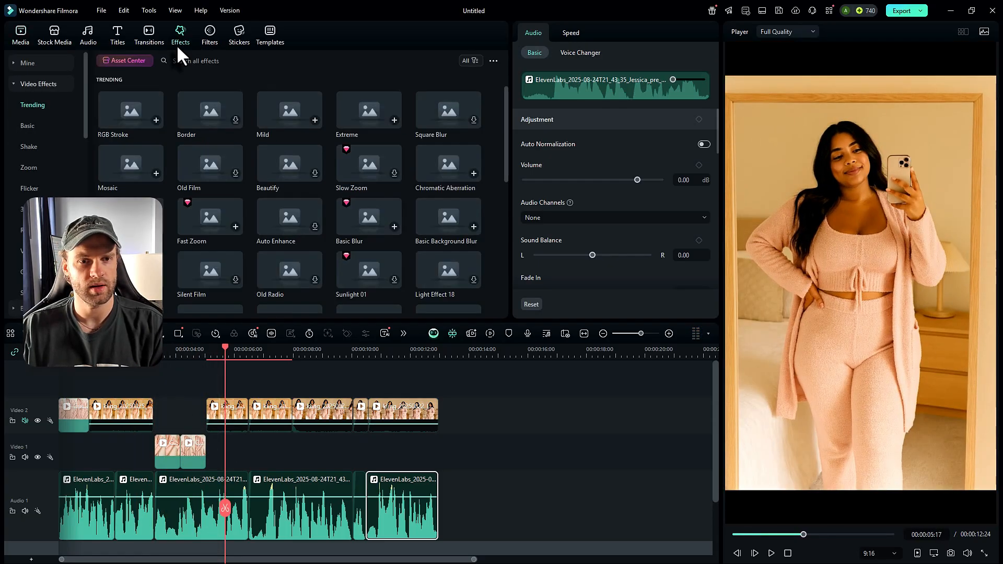
click(204, 60)
text(zoo)
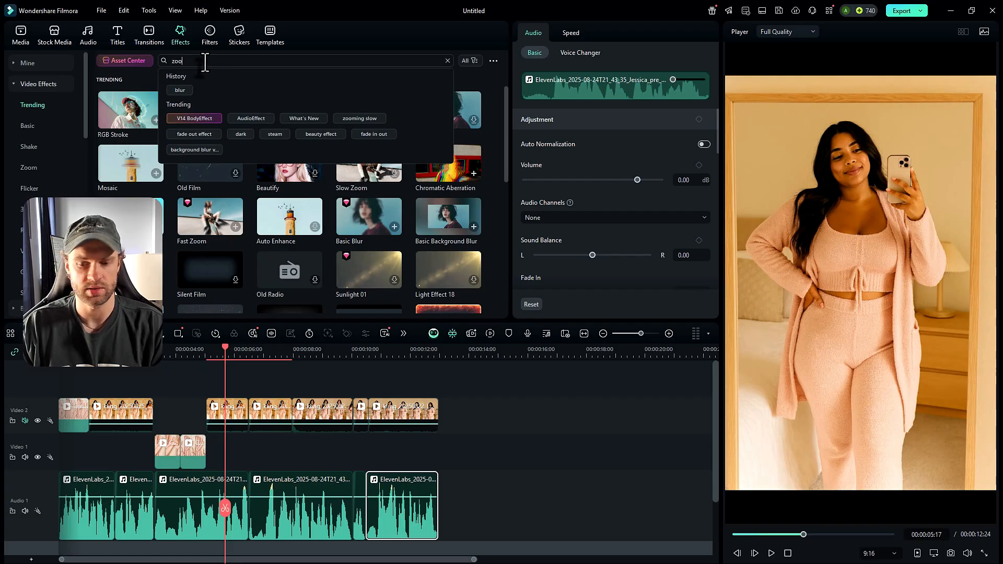
text(m)
key(Return)
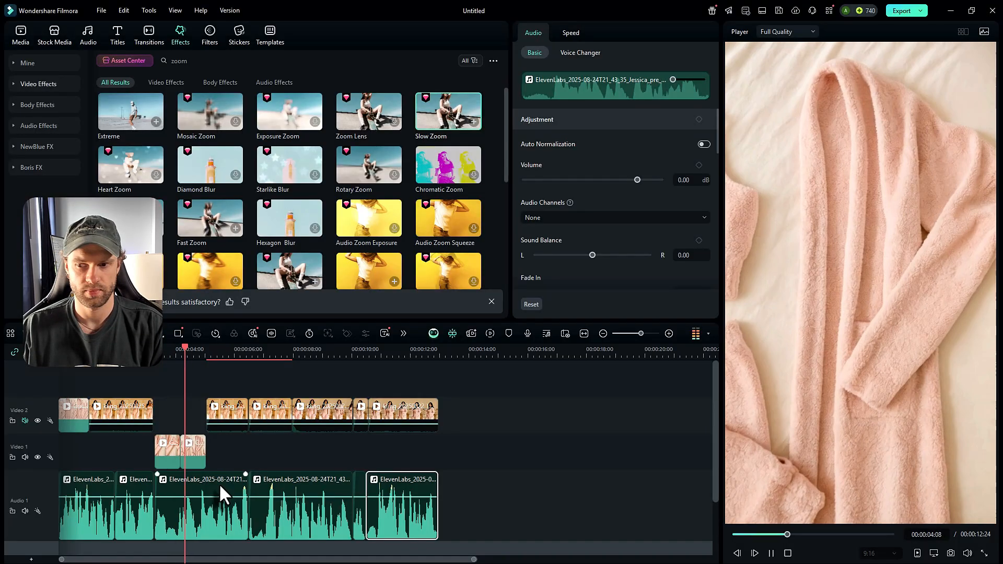
- Replay the passage from the Video 1 flat-lay pieces into the following mirror-selfie clip
key(space)
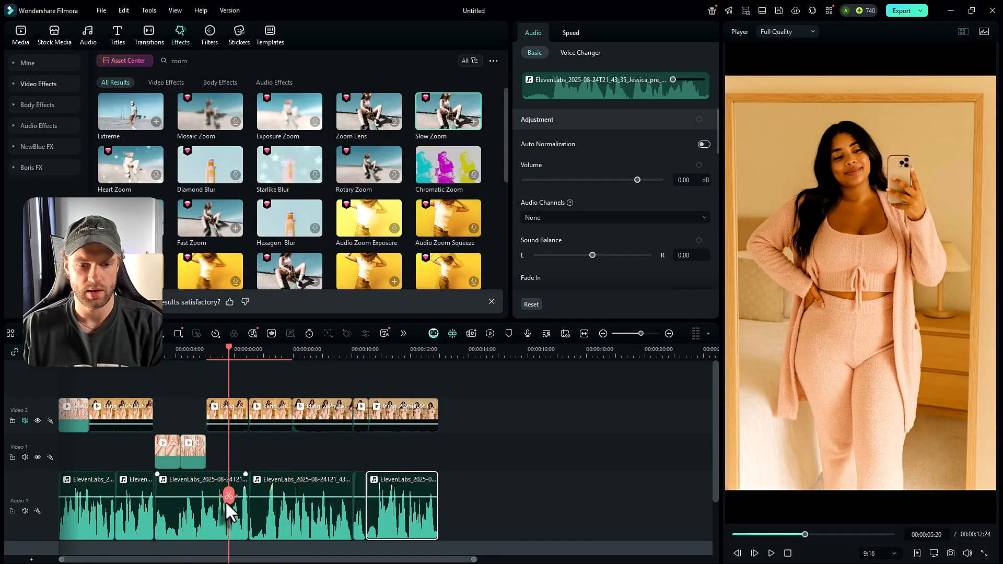
drag(228, 504, 174, 453)
key(space)
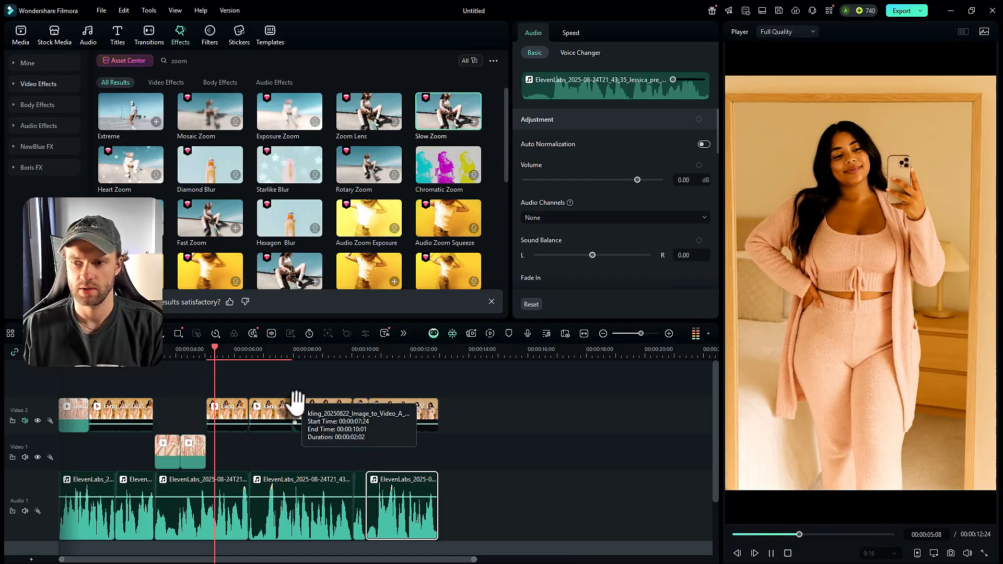
- Add the Warp Zoom 6 transition at the cut between the first two clips on Video 2 and play it back
key(space)
click(149, 35)
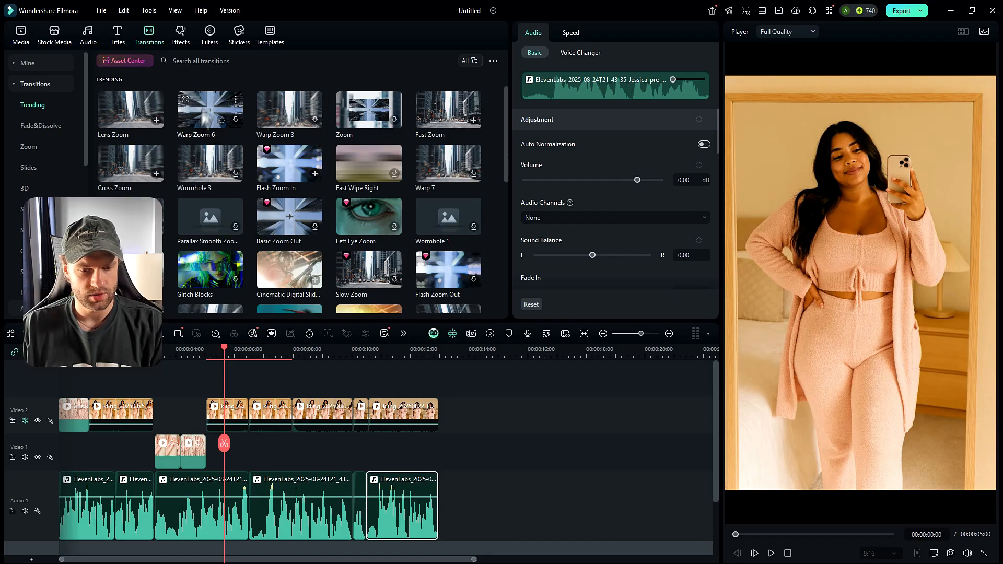
drag(213, 115, 96, 421)
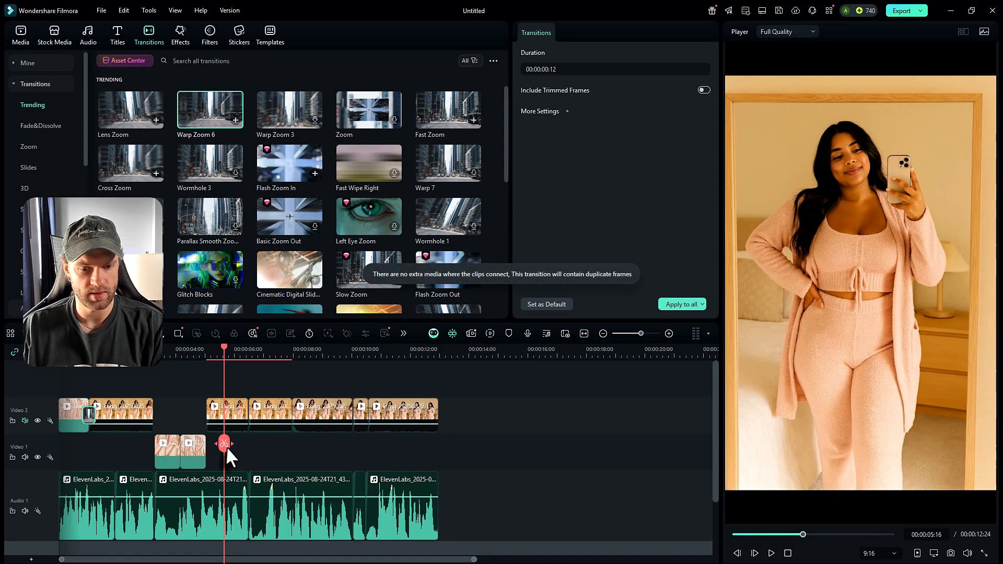
drag(226, 446, 42, 445)
key(space)
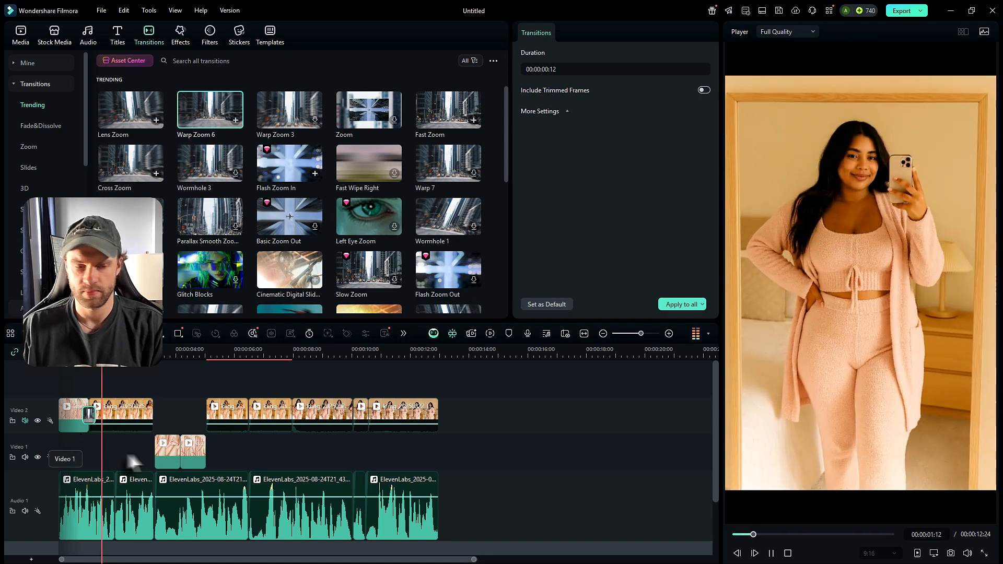
key(space)
- Shorten the Warp Zoom 6 transition to 8 frames and replay the opening
scroll(127, 453, up, 3)
drag(138, 416, 133, 415)
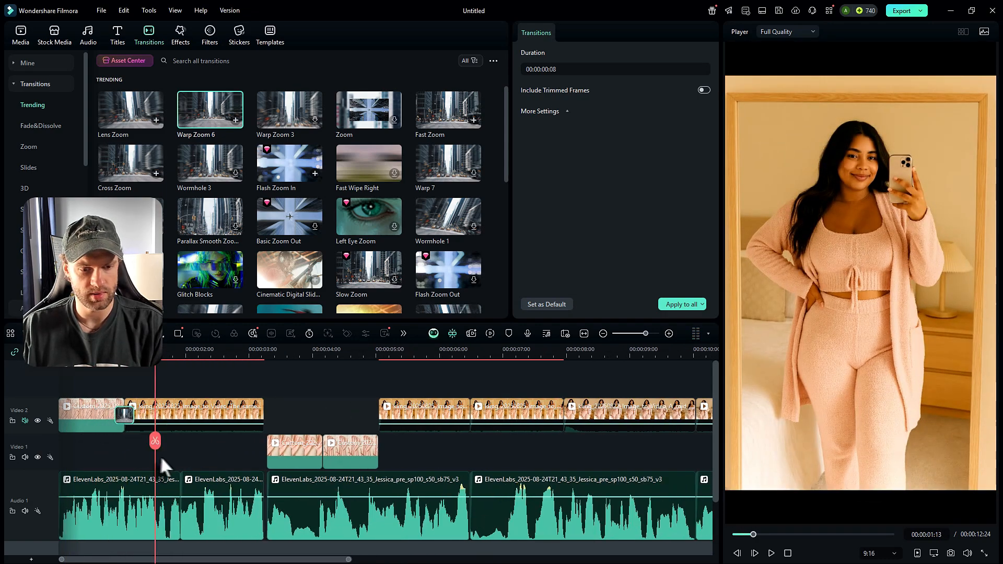
drag(156, 452, 56, 443)
key(space)
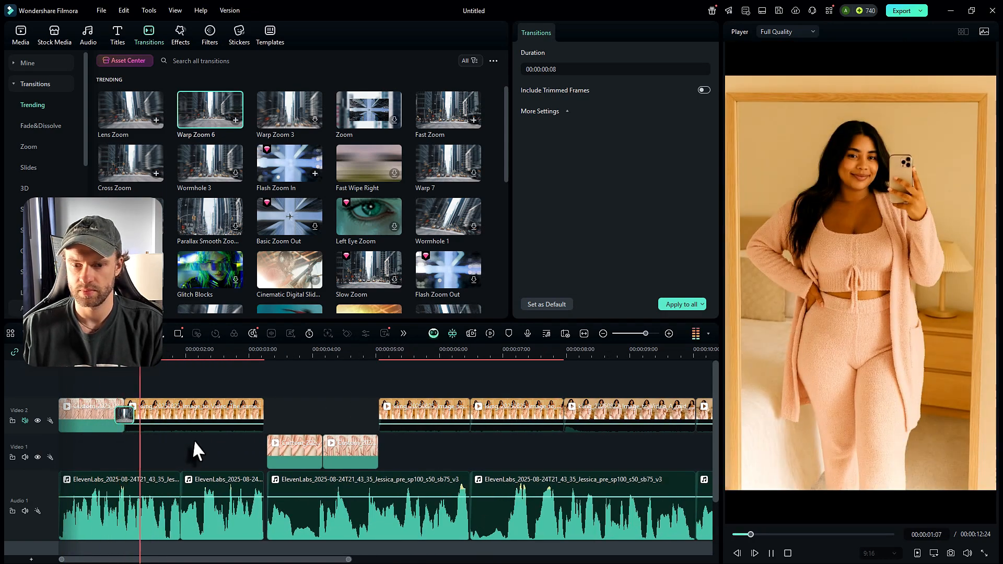
- Move the two flat-lay pieces from Video 1 into the gap on Video 2 and close the small gaps between all its clips
scroll(261, 436, down, 2)
key(space)
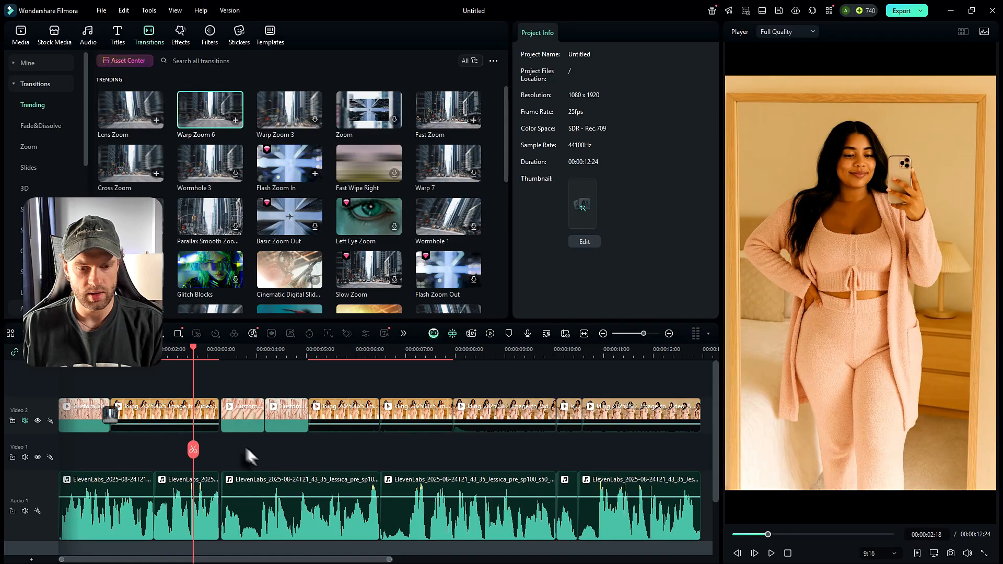
key(space)
key(space)
scroll(247, 424, up, 2)
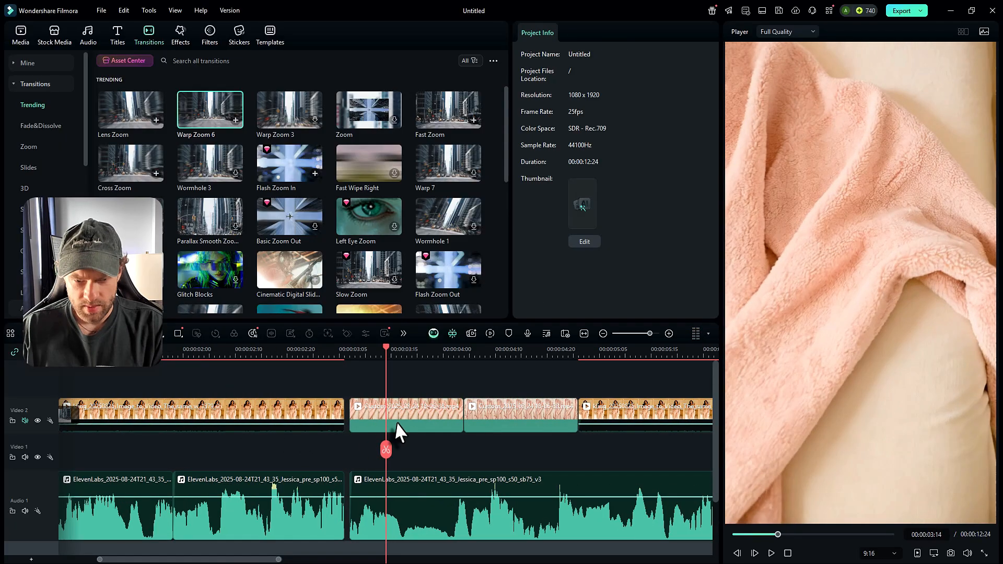
scroll(390, 417, down, 2)
drag(470, 406, 70, 429)
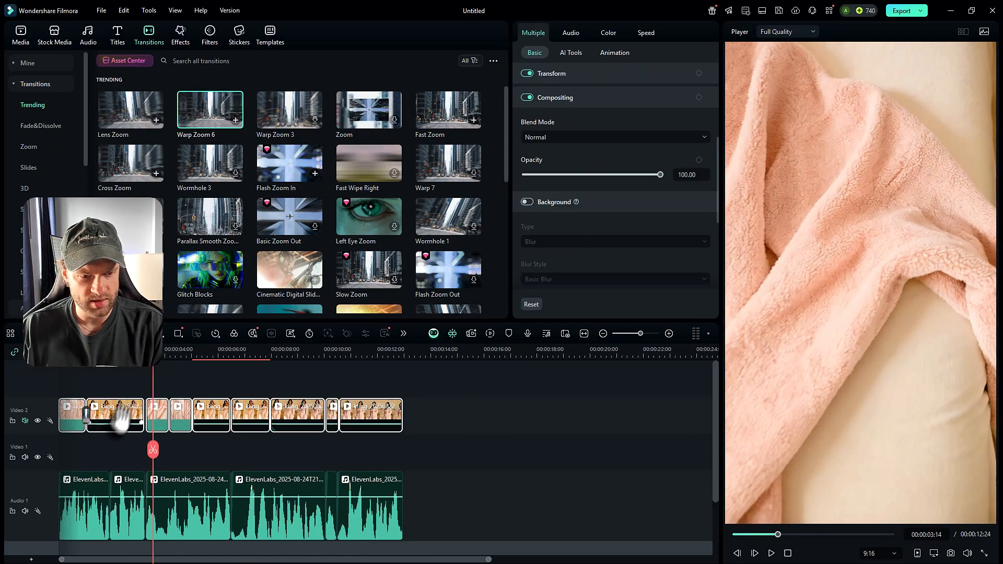
right_click(131, 412)
click(179, 374)
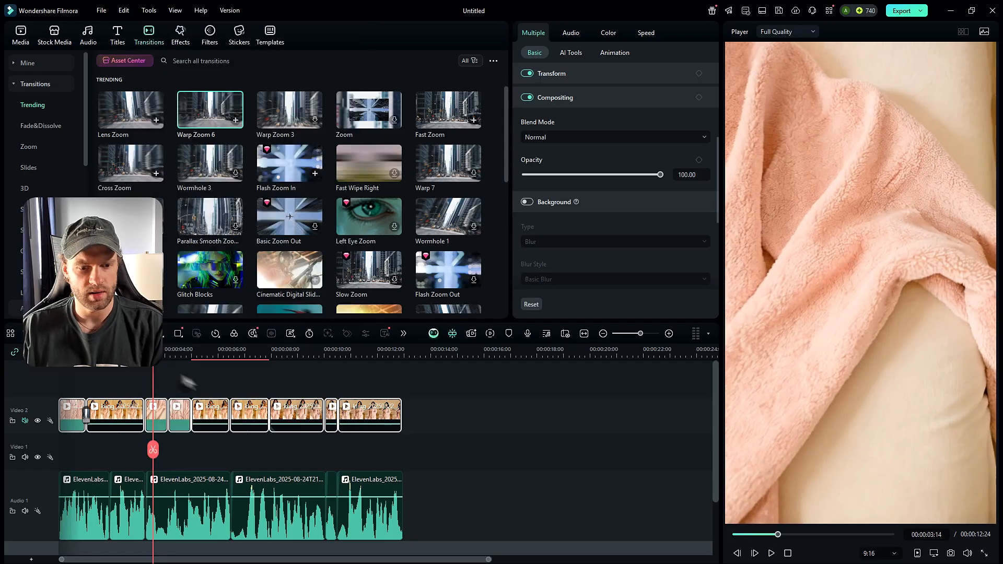
click(443, 474)
- Try a Flash Zoom In transition, shortened to 6 frames, at the cut into the first moved flat-lay piece, then remove it
scroll(443, 474, up, 3)
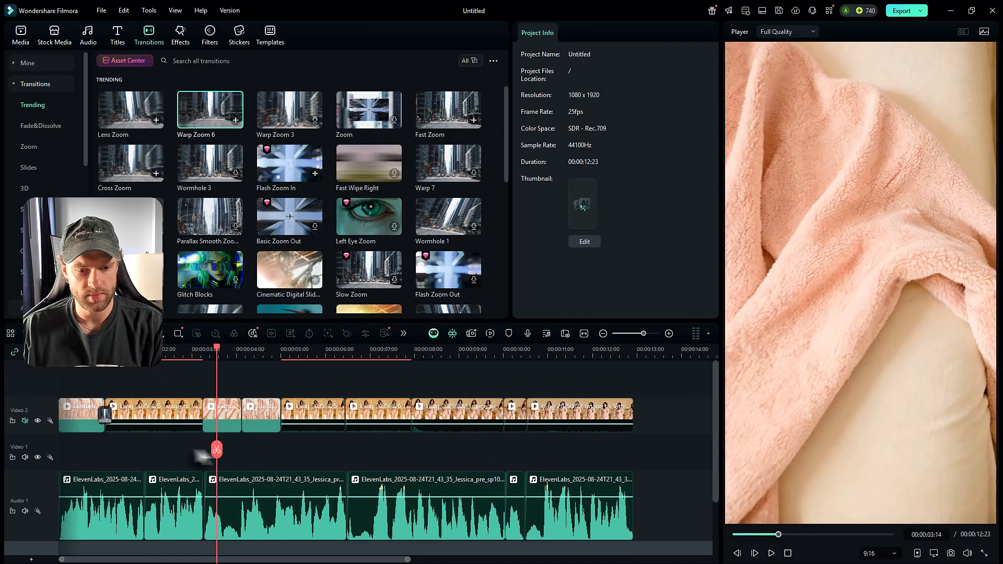
click(163, 452)
key(space)
key(space)
click(159, 453)
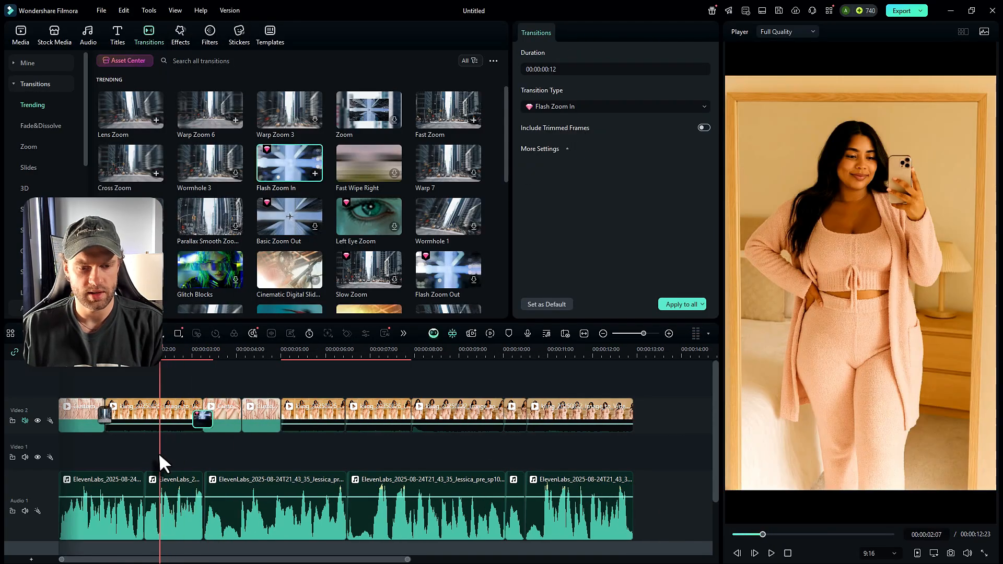
key(space)
drag(212, 420, 208, 421)
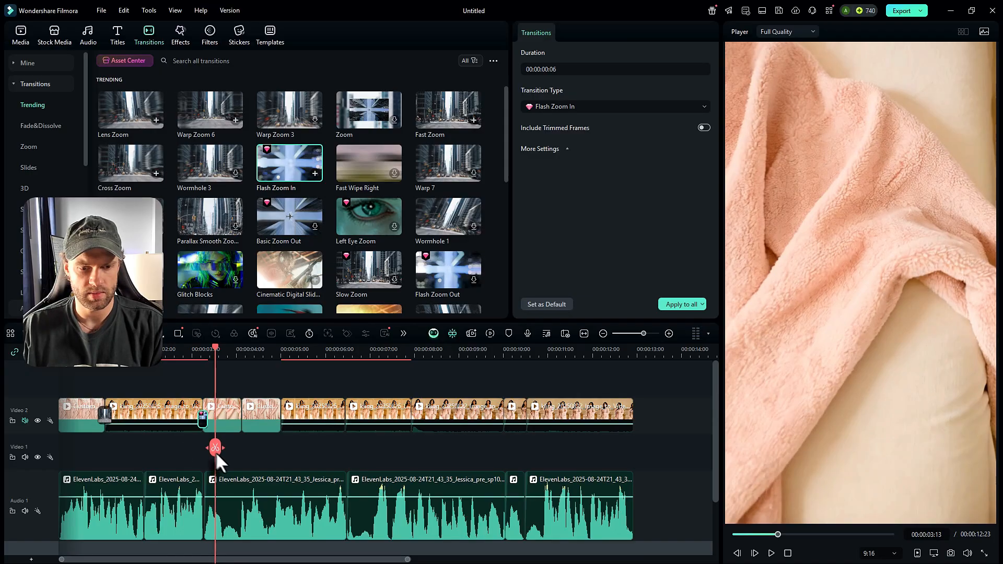
click(173, 455)
key(space)
click(254, 444)
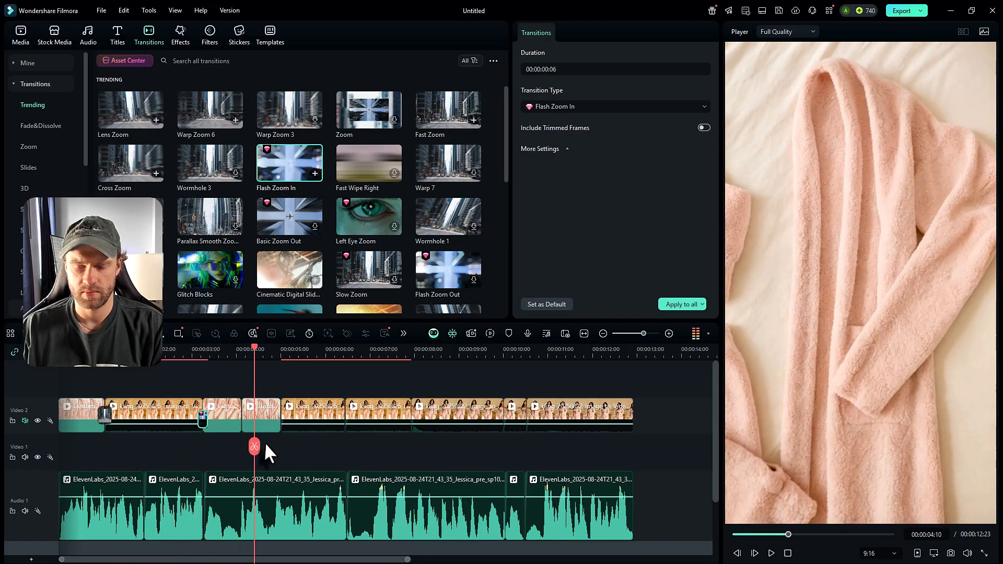
click(266, 443)
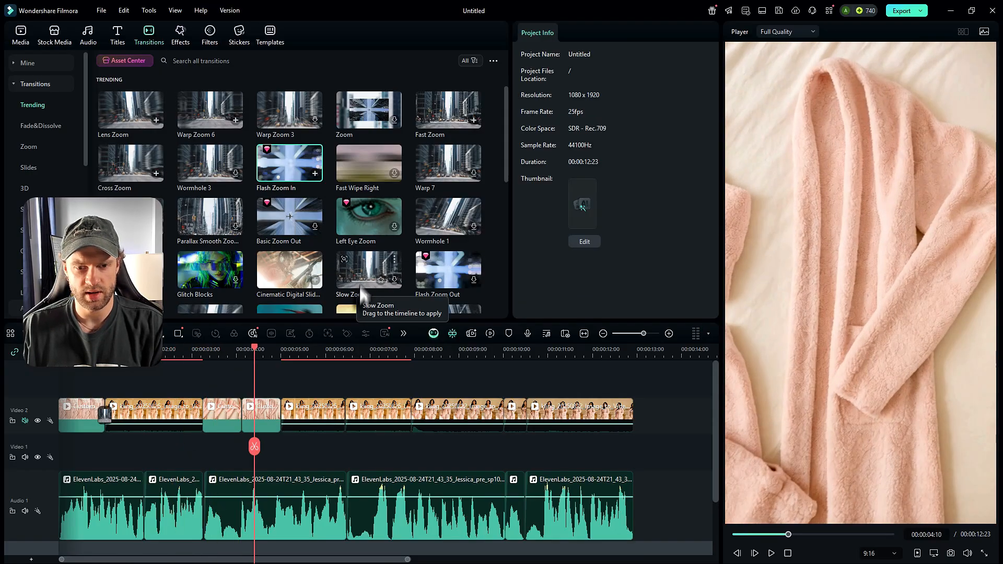
- Add the Slow Zoom transition at the cut before the first moved flat-lay piece and shorten it to 8 frames
drag(359, 262, 204, 424)
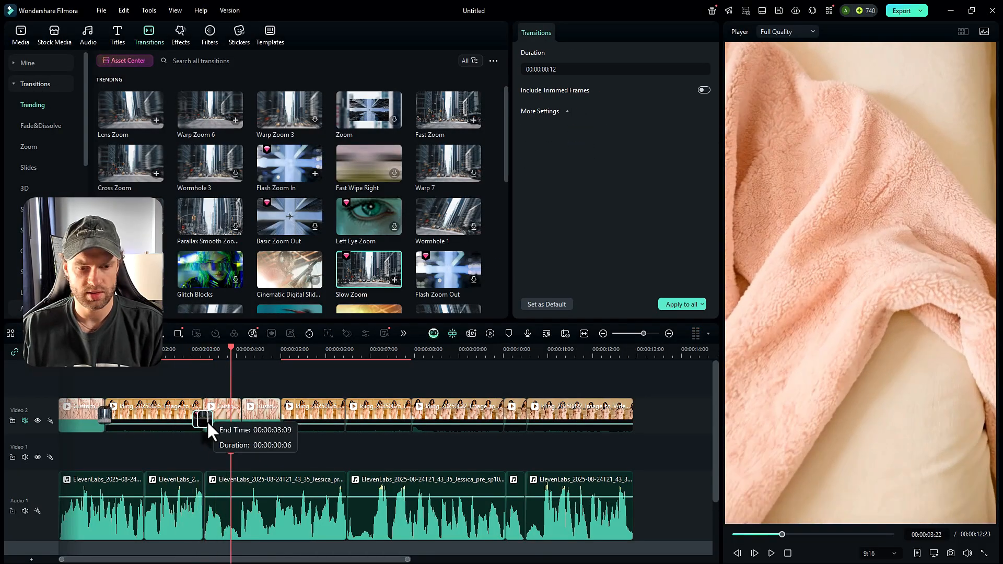
drag(207, 421, 202, 420)
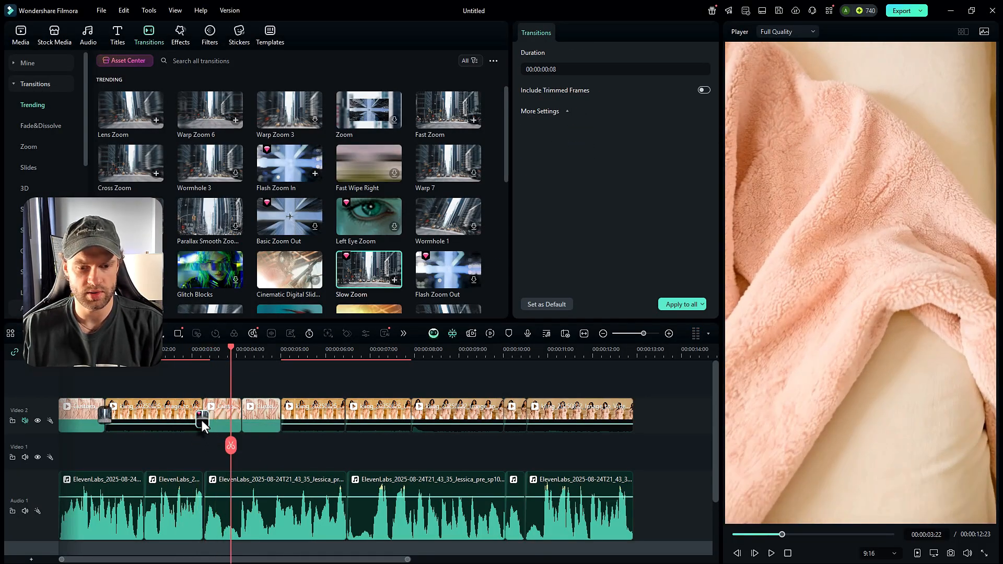
click(214, 428)
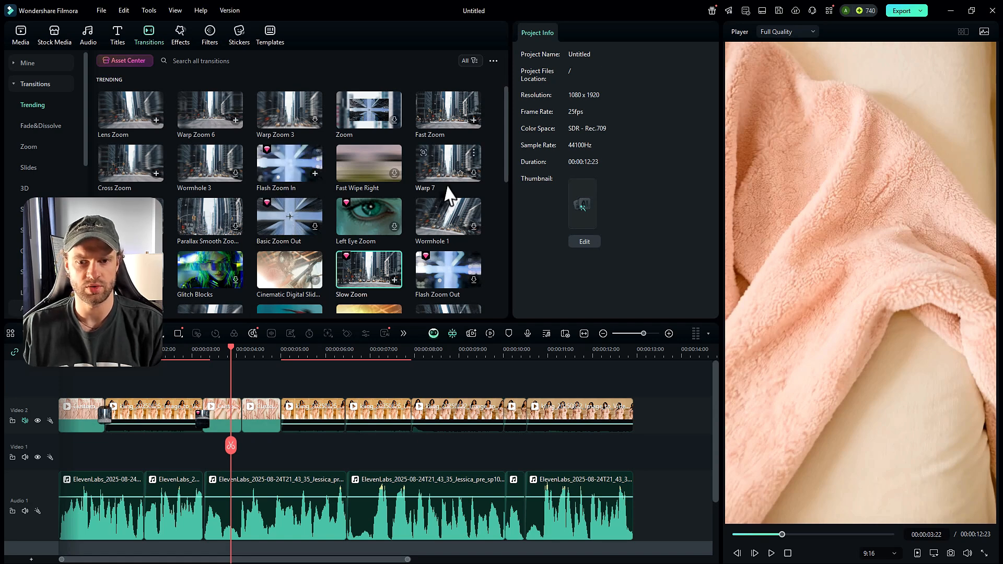
- Add an 8-frame Warp 7 transition between the second moved flat-lay piece and the following mirror-selfie clip, and play through it
drag(446, 192, 289, 442)
key(space)
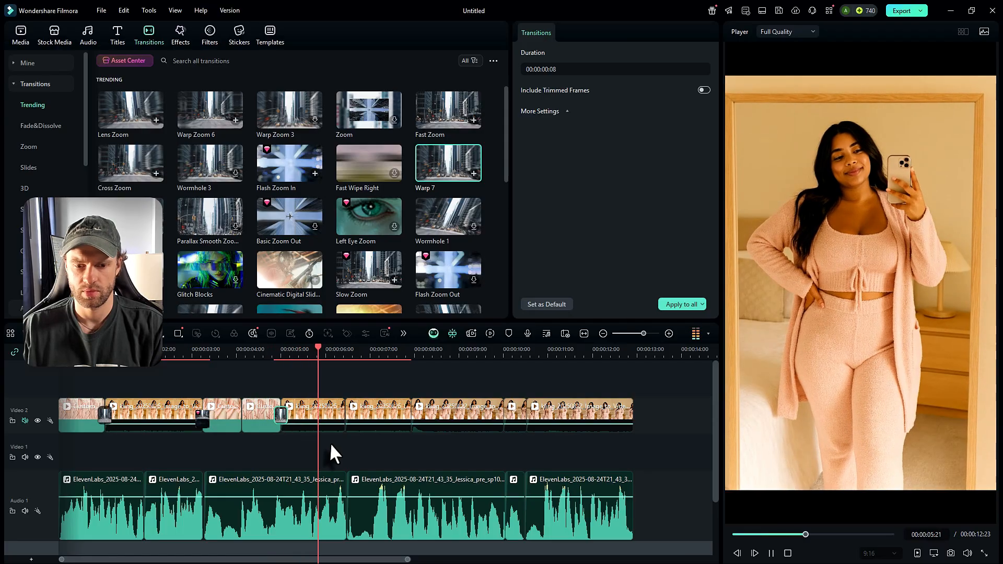
click(328, 455)
key(space)
- Try a trending transition at the cut between the two mirror-selfie clips just after 6 seconds, preview it and remove it
scroll(366, 209, down, 2)
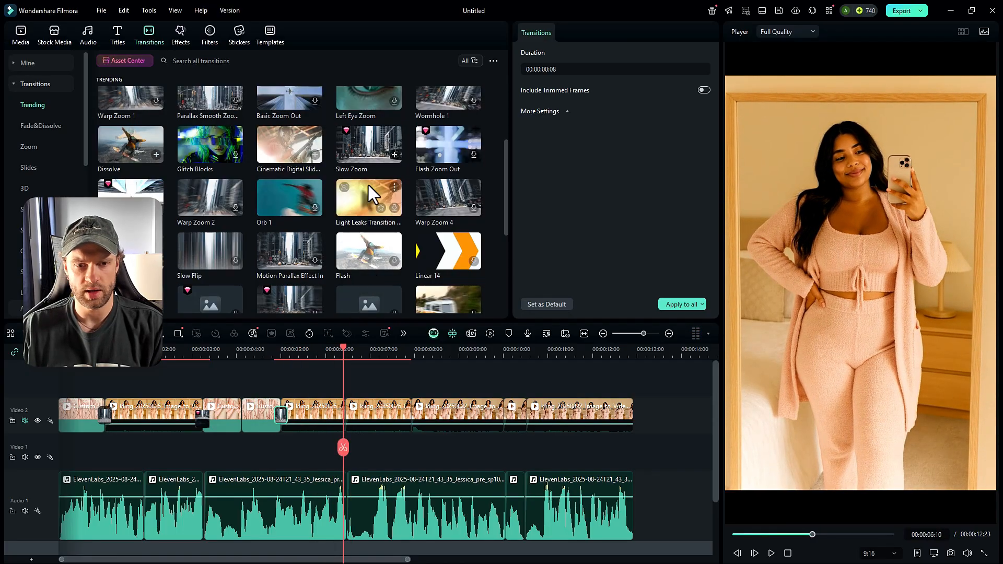
drag(368, 185, 361, 423)
click(311, 447)
key(space)
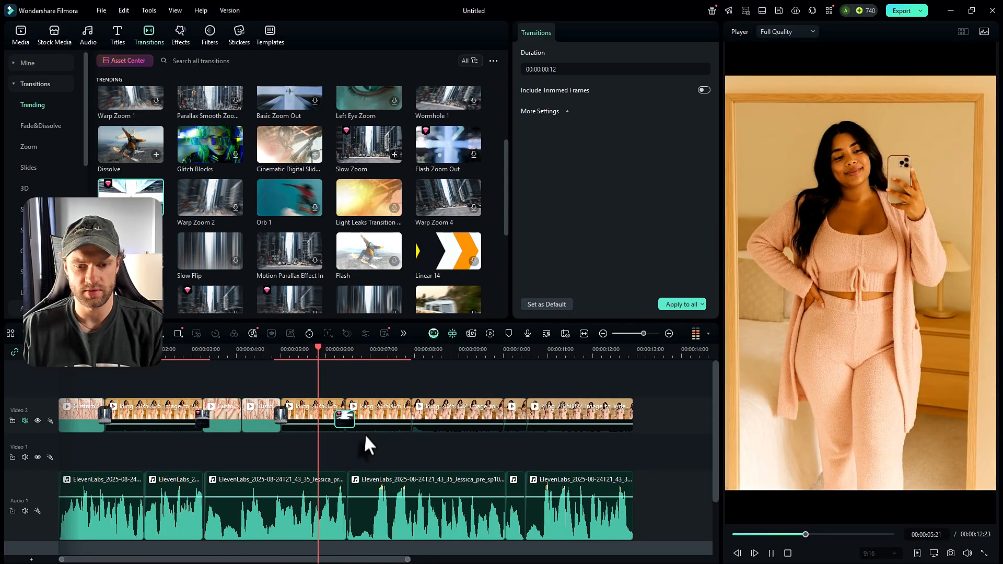
key(space)
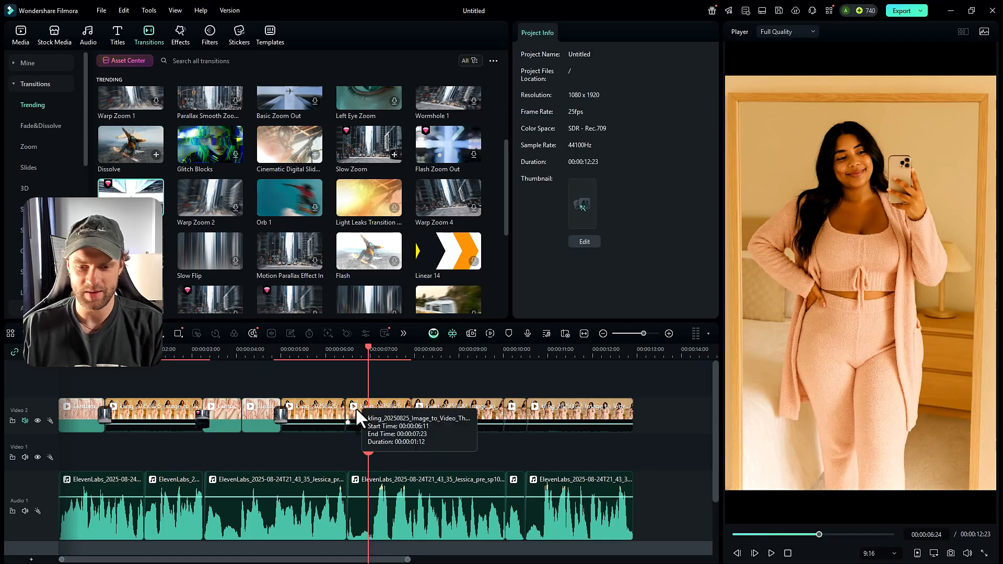
- Play the whole edit from the start to check the transitions against the voiceover
scroll(375, 450, down, 1)
scroll(320, 449, down, 1)
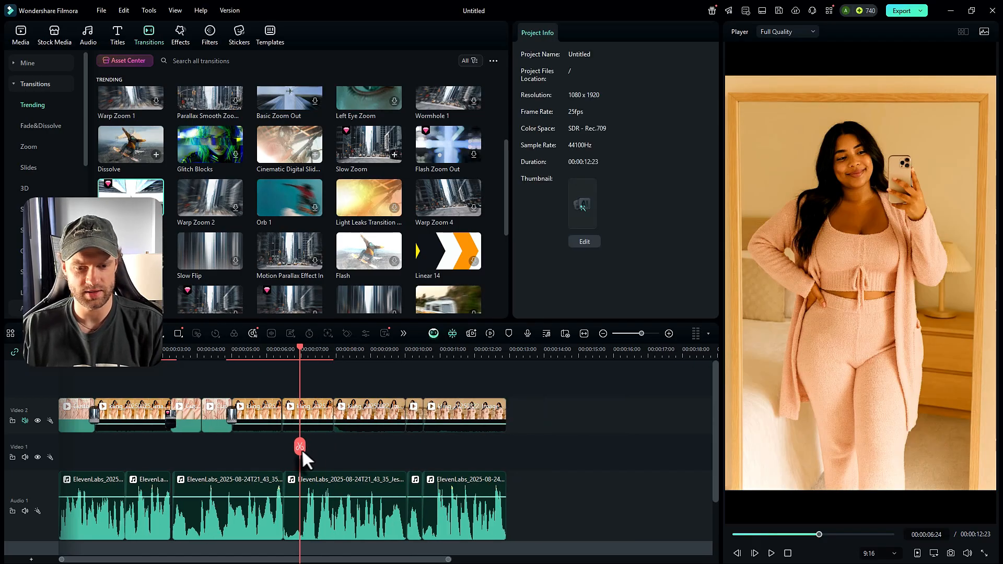
click(57, 448)
key(space)
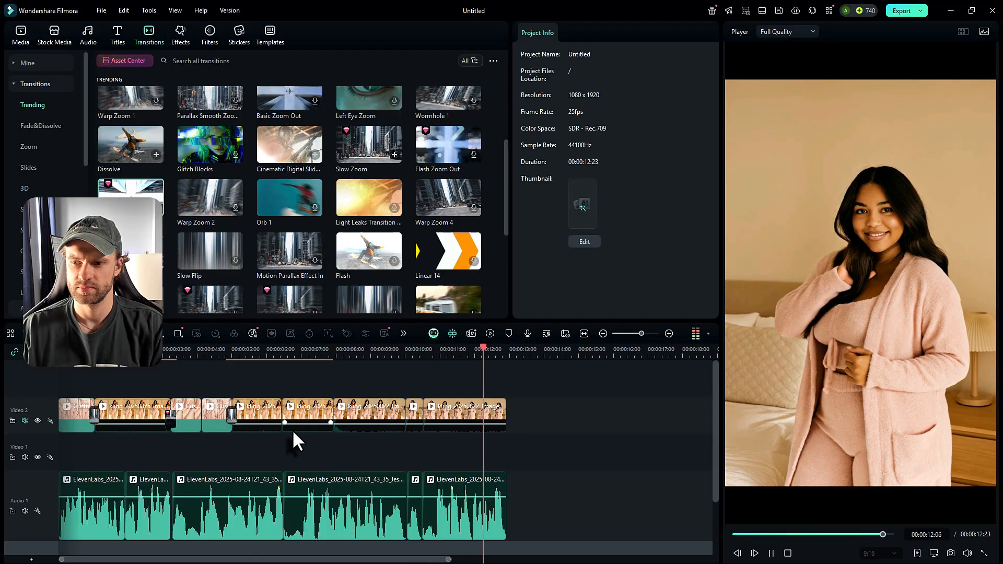
scroll(292, 429, down, 1)
drag(383, 447, 47, 447)
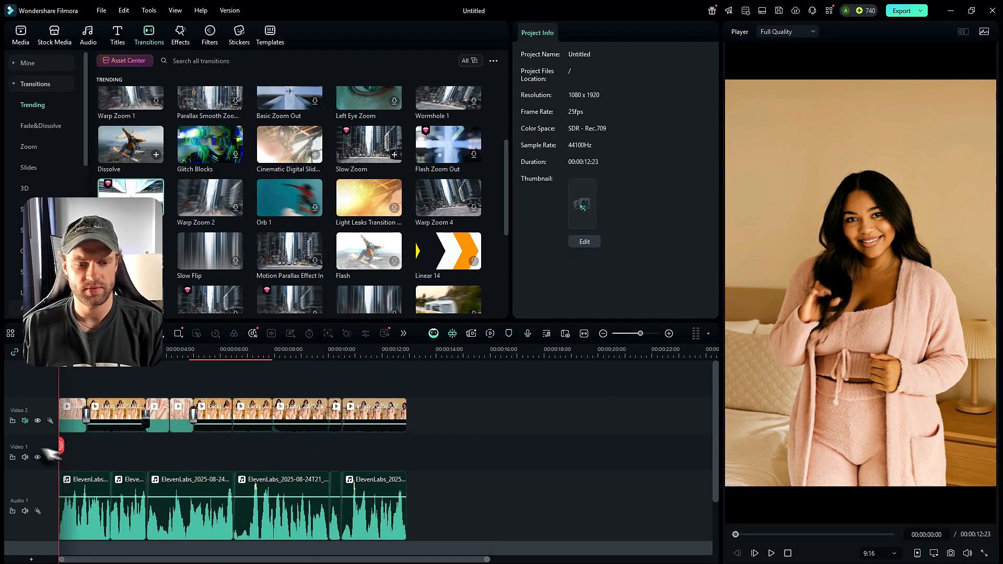
scroll(130, 448, down, 1)
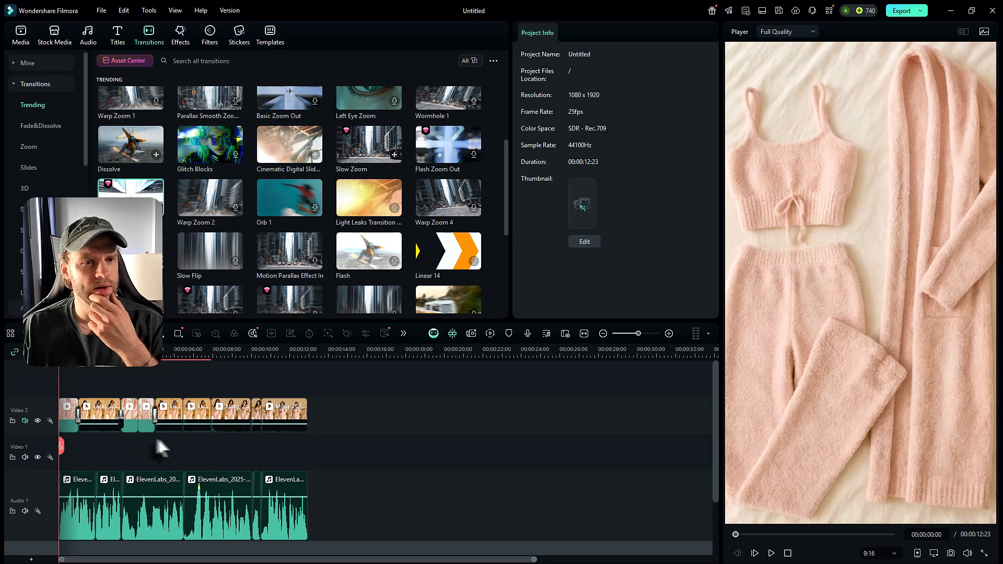
- Search the music library for "lofi" and preview the Matcha Latte 185S track
click(88, 33)
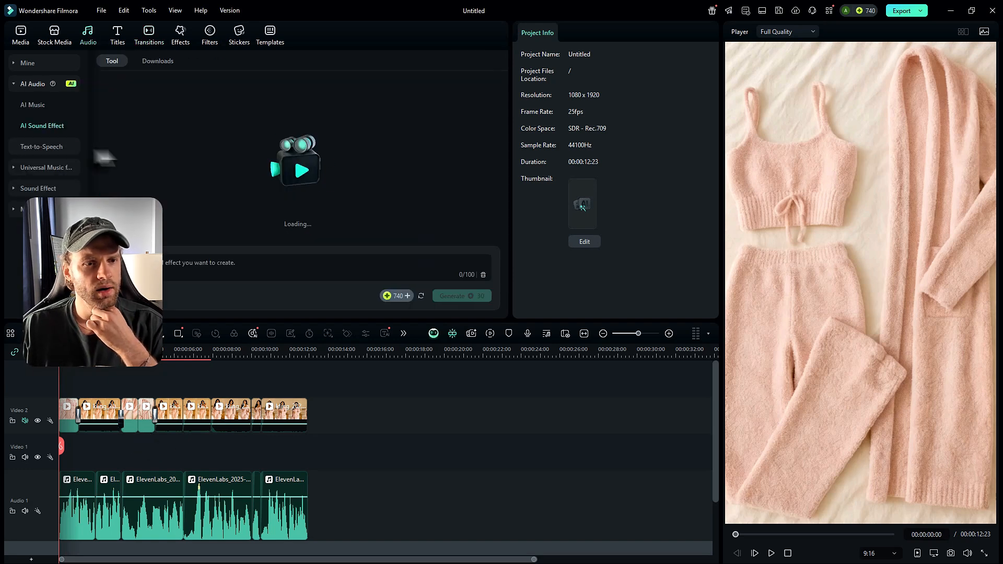
click(49, 105)
click(47, 163)
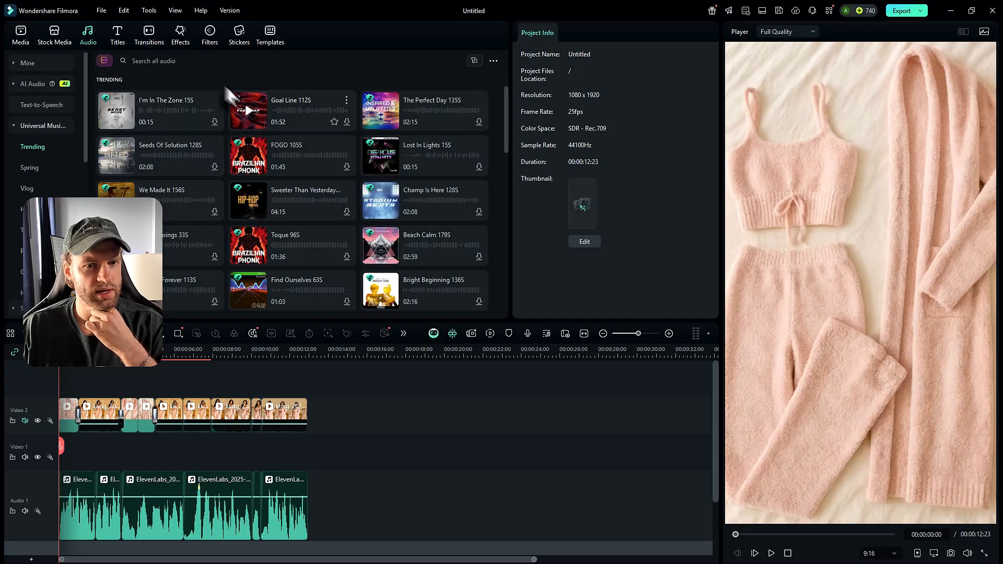
click(181, 61)
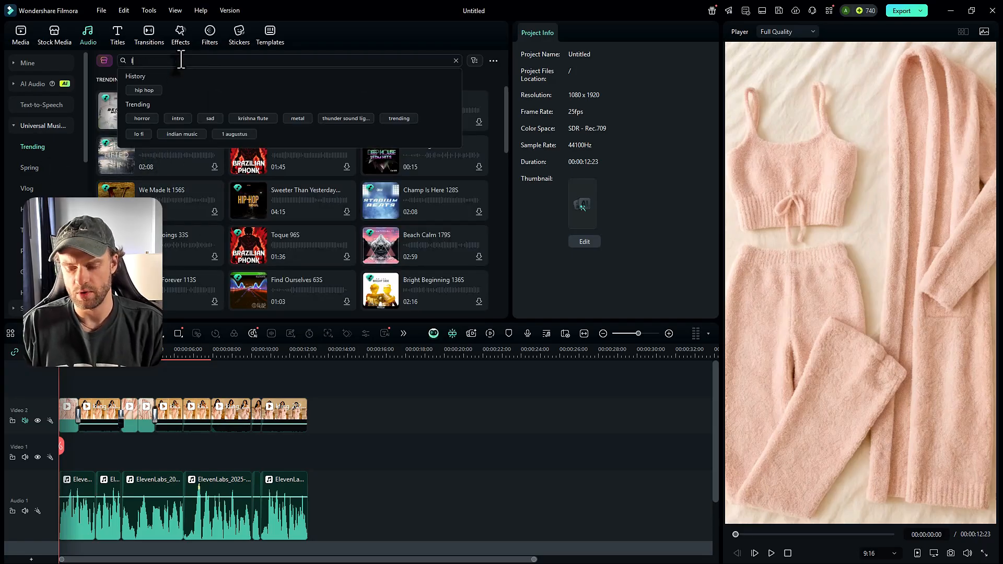
text(lofi)
key(Return)
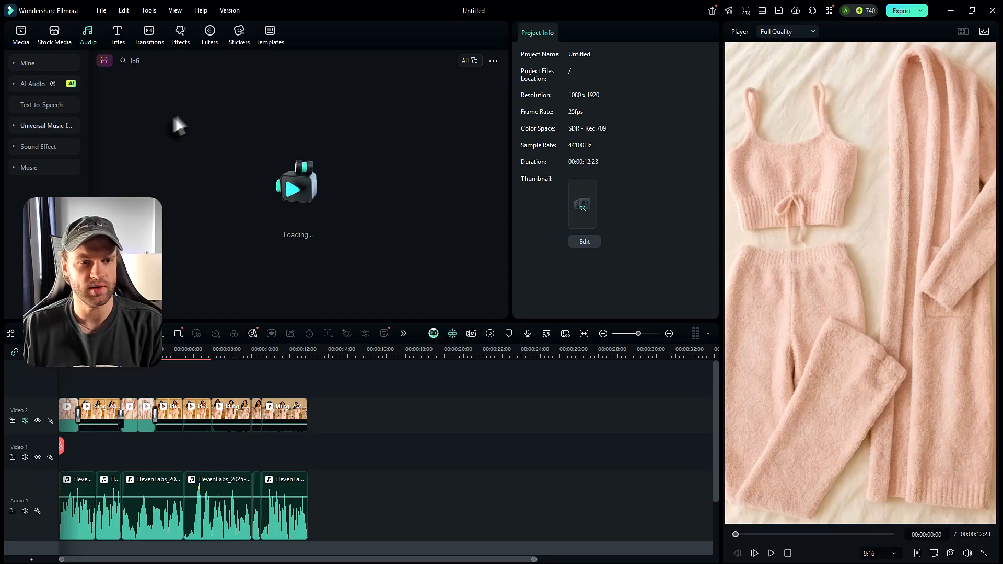
click(120, 117)
drag(120, 117, 359, 500)
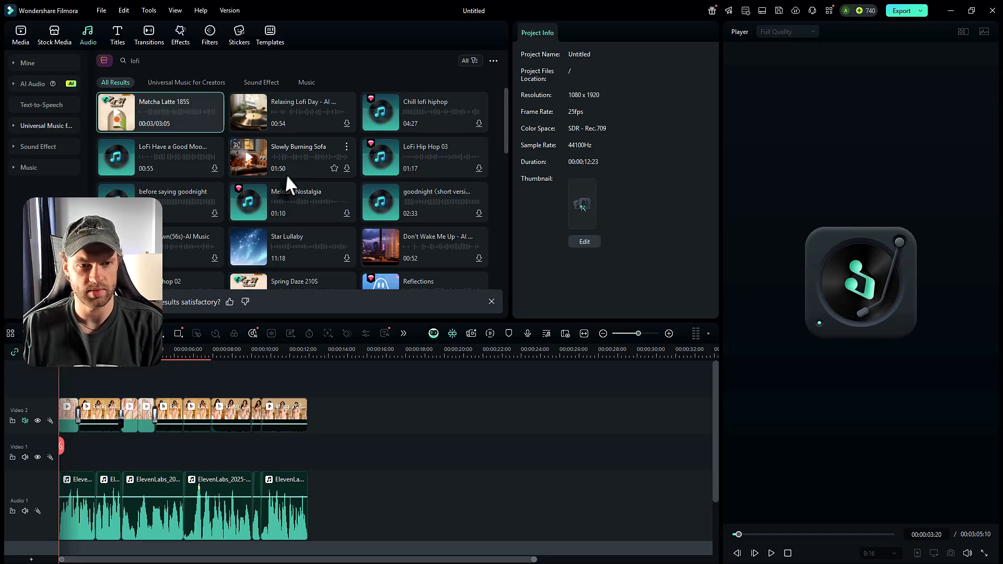
- Place LoFi Hip Hop 03 on Audio 2 from the start of the edit and trim it to the end of the video
drag(384, 166, 272, 523)
scroll(271, 523, down, 3)
drag(470, 510, 124, 497)
scroll(73, 496, up, 3)
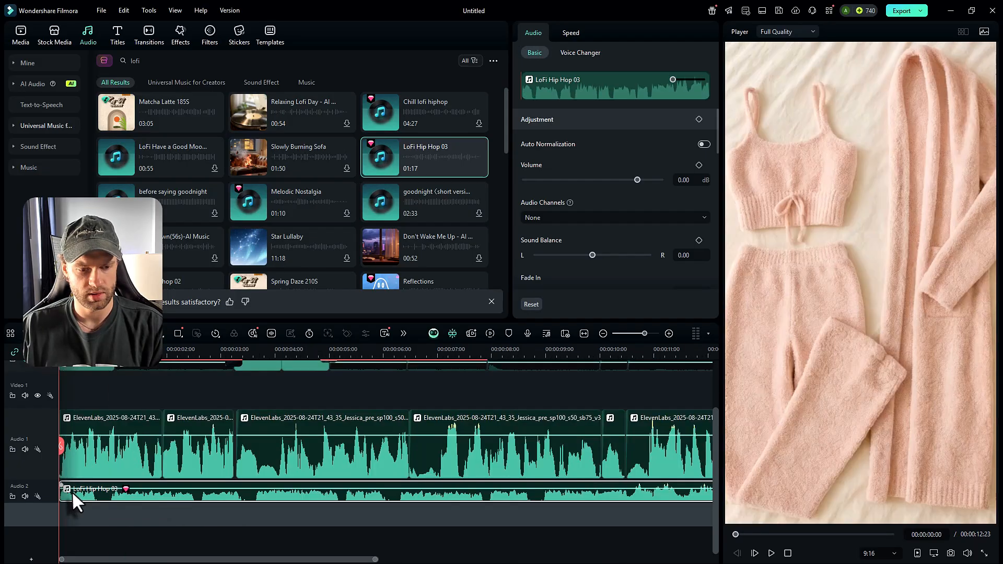
- Play the opening with the music and lower the volume of LoFi Hip Hop 03 to -8.25 dB under the voiceover
key(space)
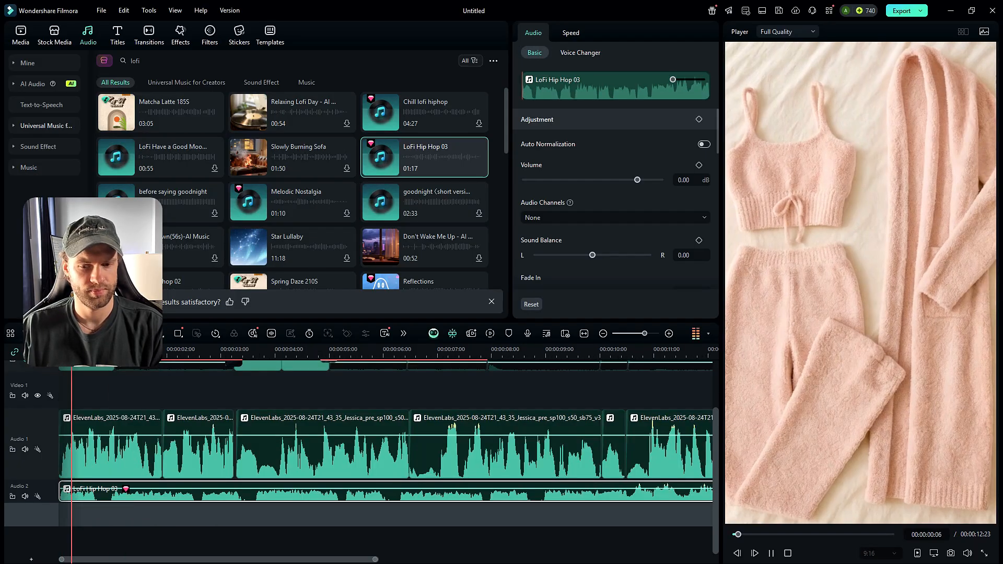
key(space)
scroll(156, 454, down, 3)
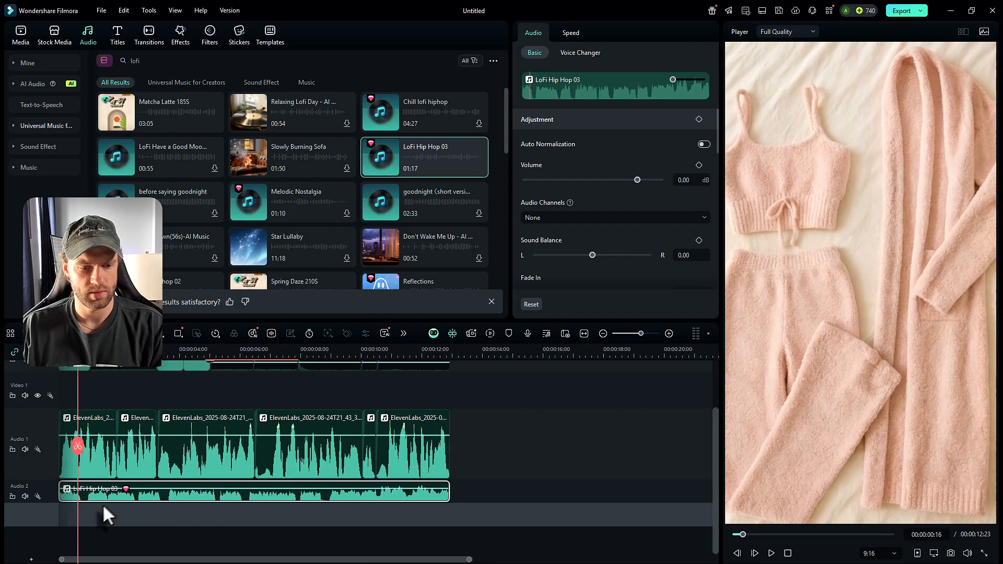
click(24, 496)
click(24, 496)
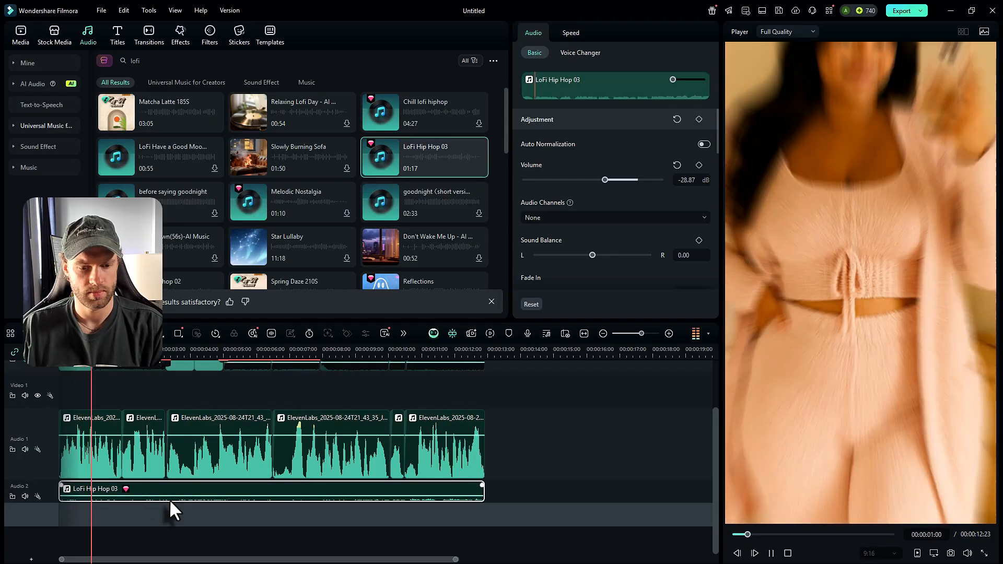
drag(170, 501, 180, 492)
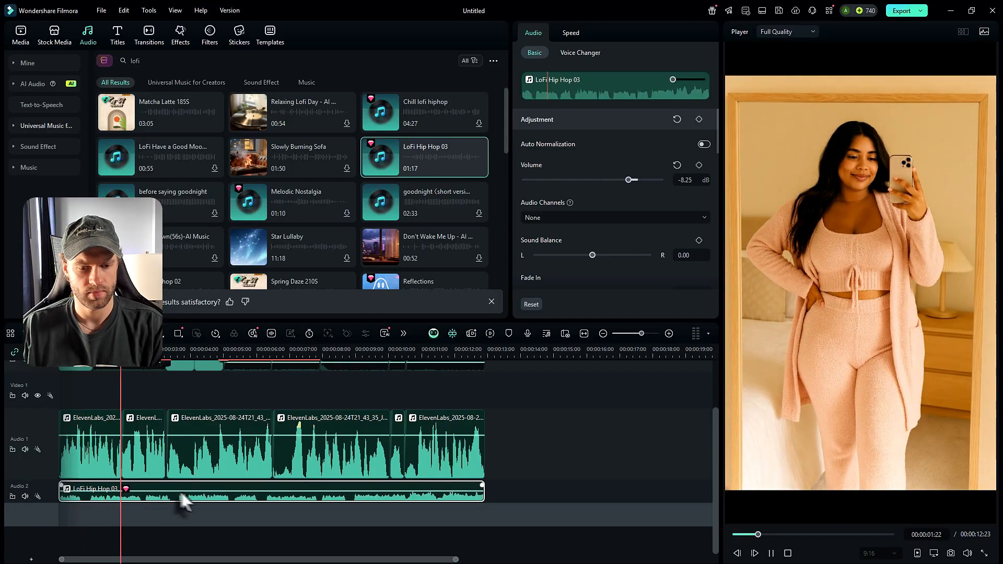
- Play the edit with LoFi Hip Hop 03 under the voiceover to check the lowered music level
drag(133, 446, 61, 478)
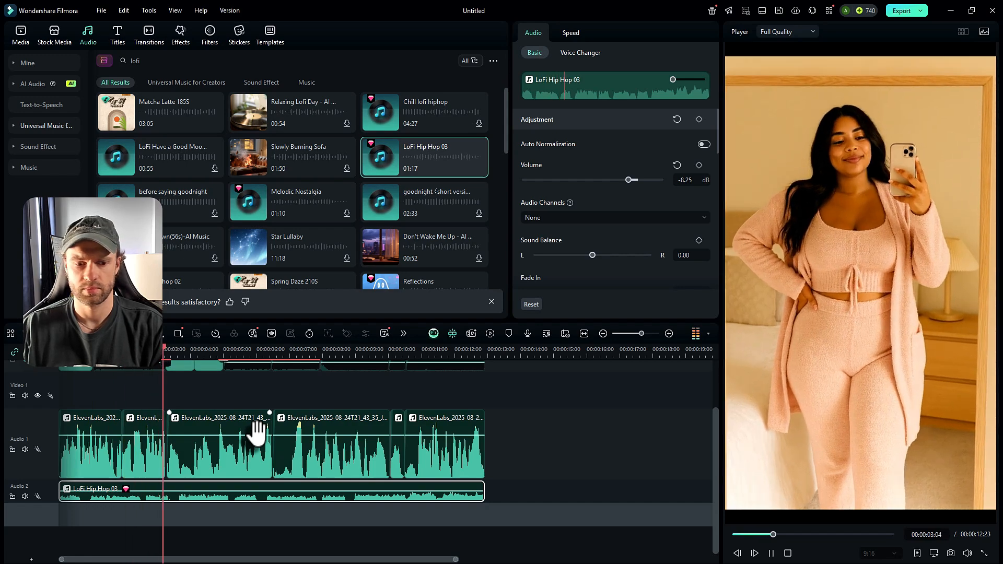
scroll(254, 460, down, 1)
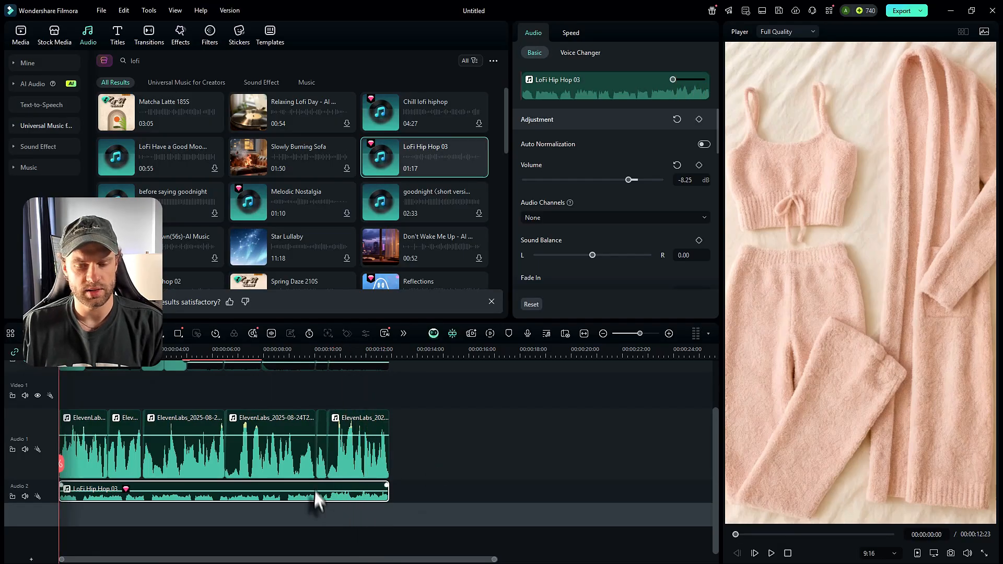
- Enlarge the Audio 2 track and look for a fade among the music clip's options and the effects, searching for "fade"
right_click(322, 503)
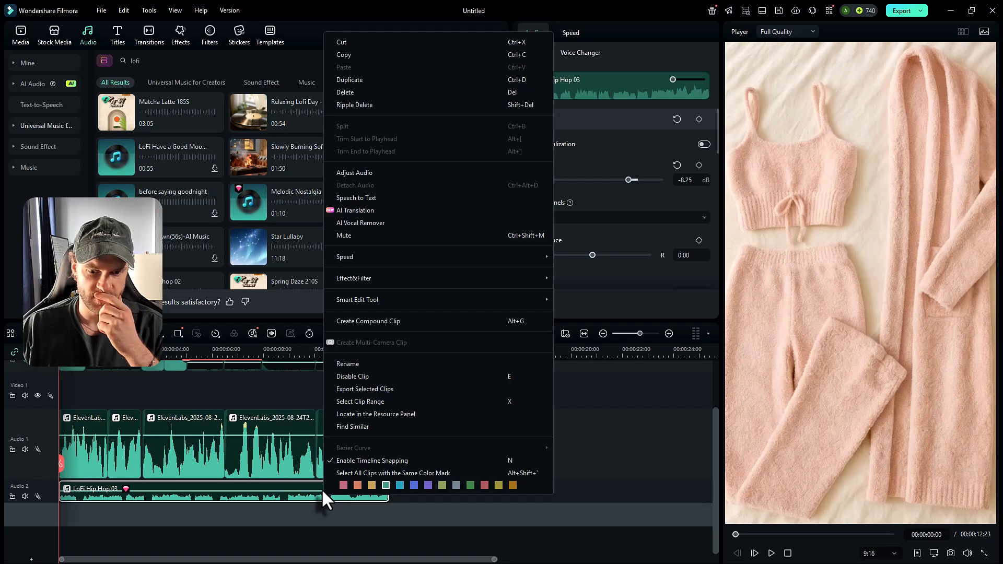
click(274, 486)
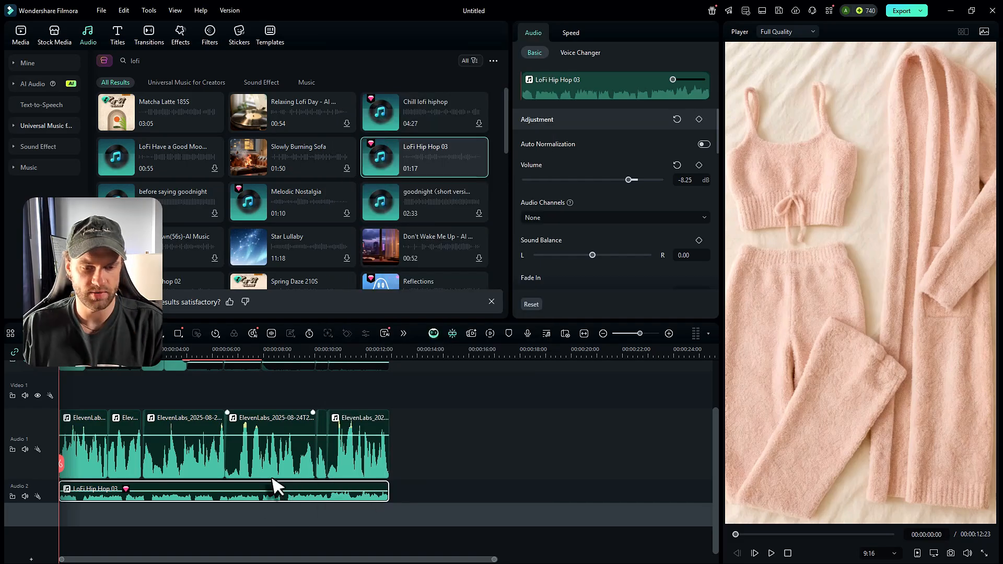
drag(40, 481, 54, 379)
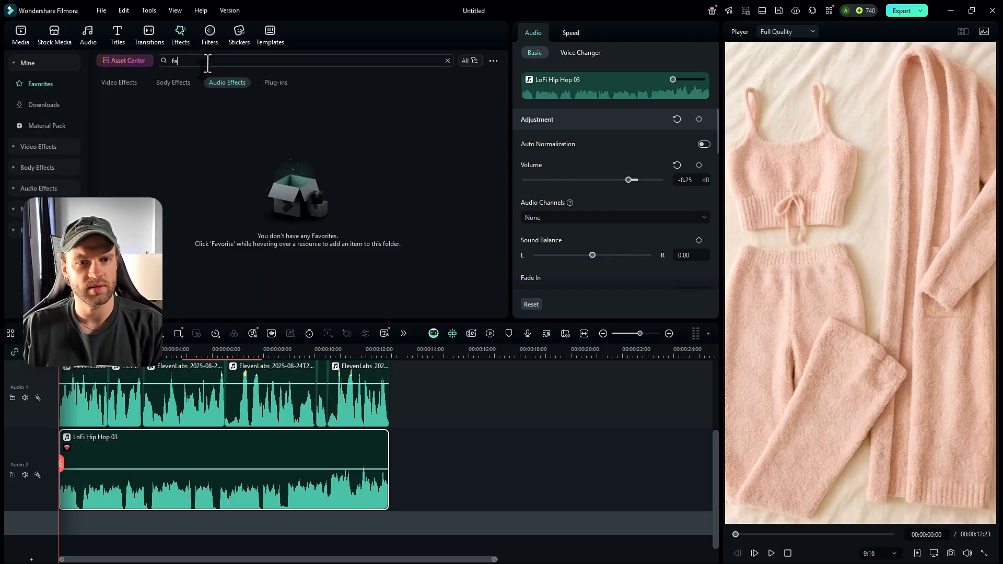
text(de)
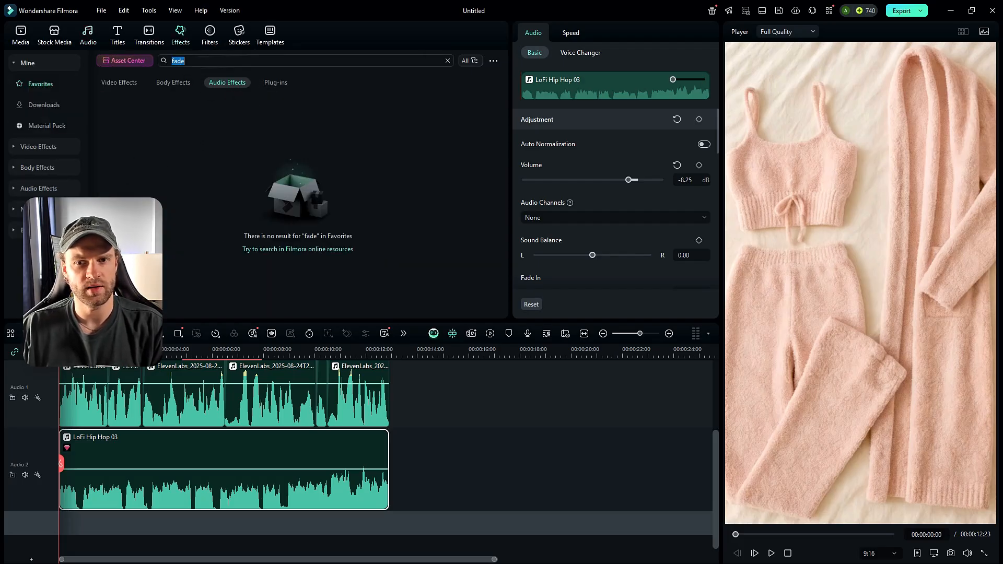
click(447, 61)
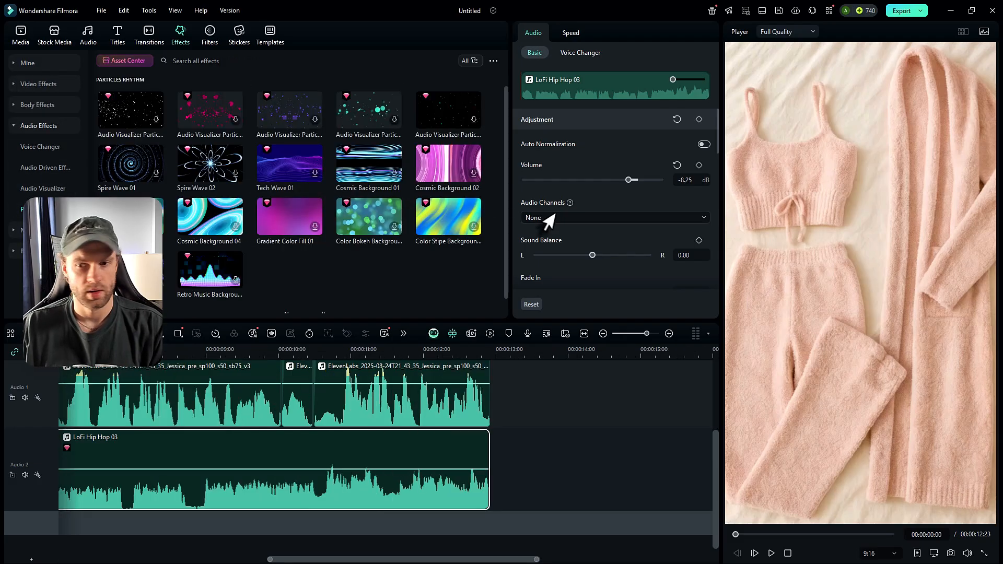
- Set both the fade in and the fade out of LoFi Hip Hop 03 to 1.00 s
scroll(602, 236, down, 3)
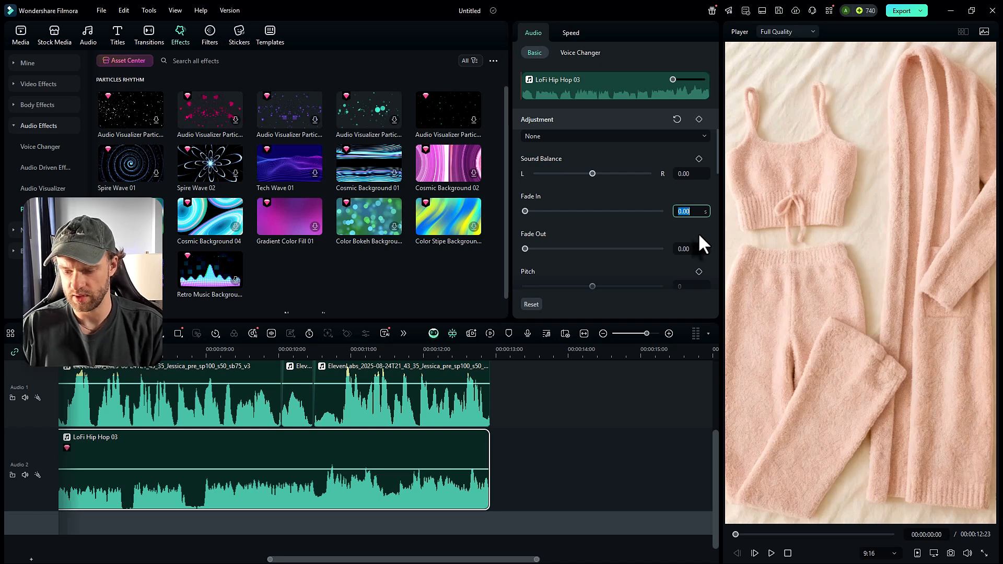
text(1)
key(Return)
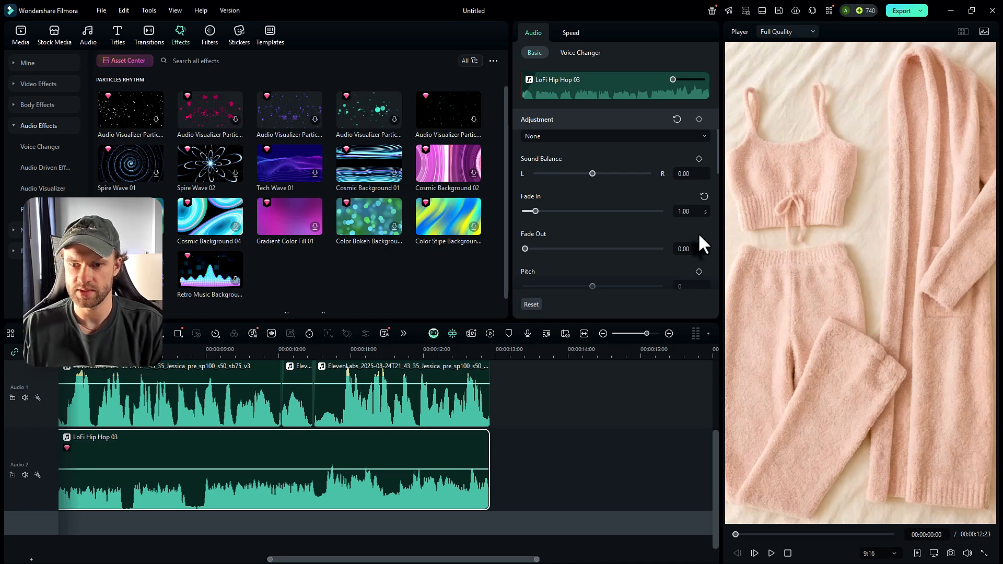
click(691, 256)
text(1)
key(Return)
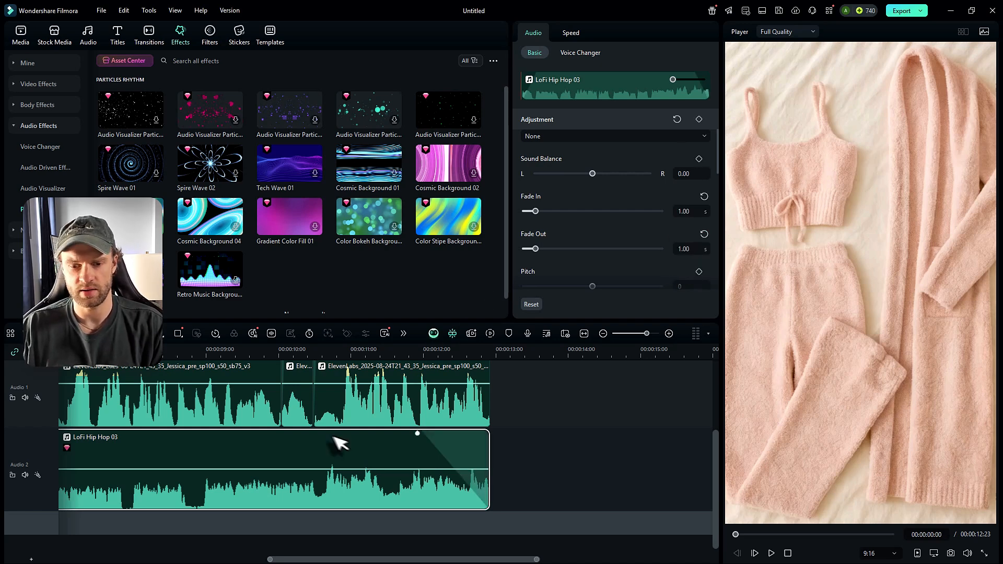
- Play the edit from the start to the end to check the music fades against the voiceover
scroll(226, 432, down, 2)
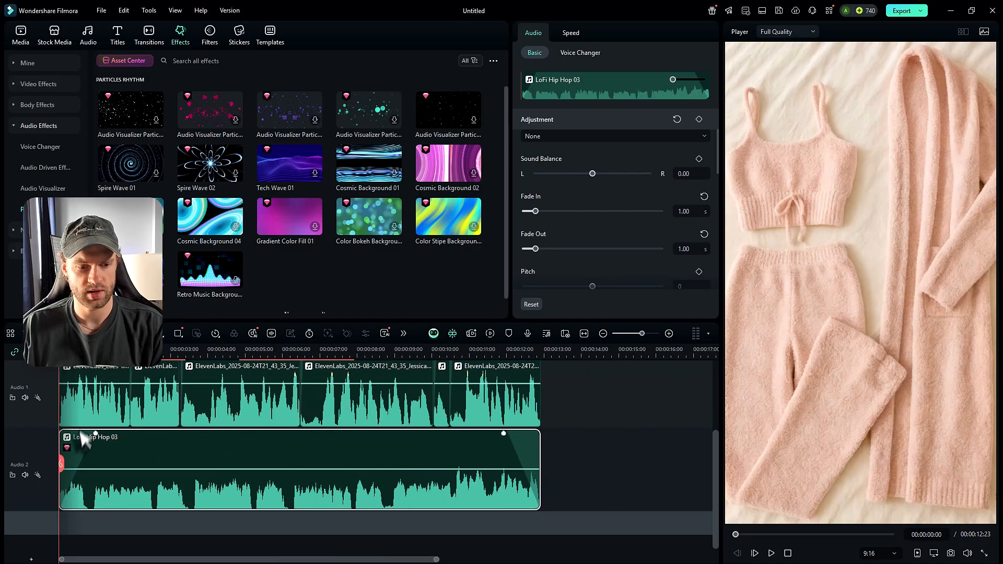
key(space)
scroll(228, 470, down, 2)
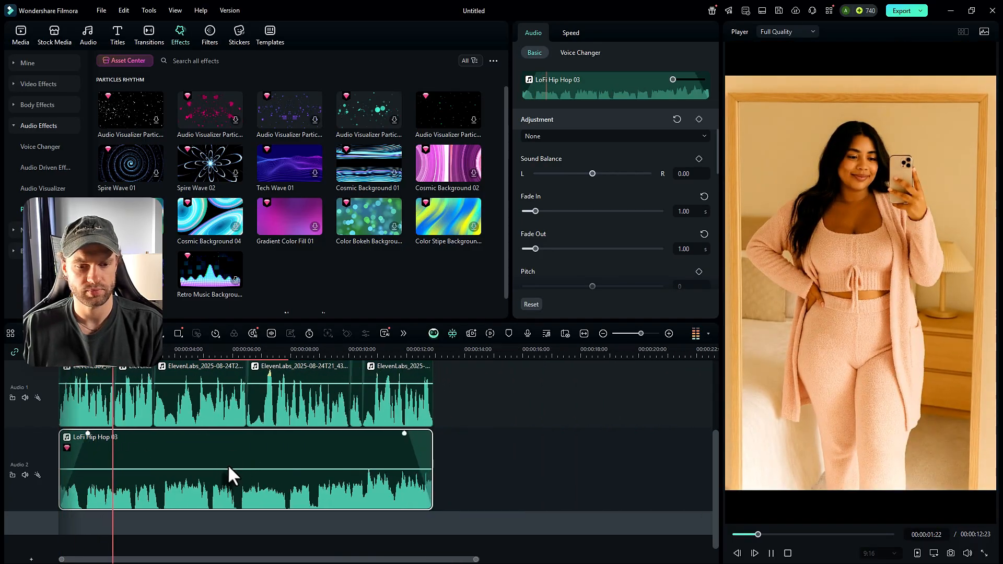
scroll(102, 452, up, 4)
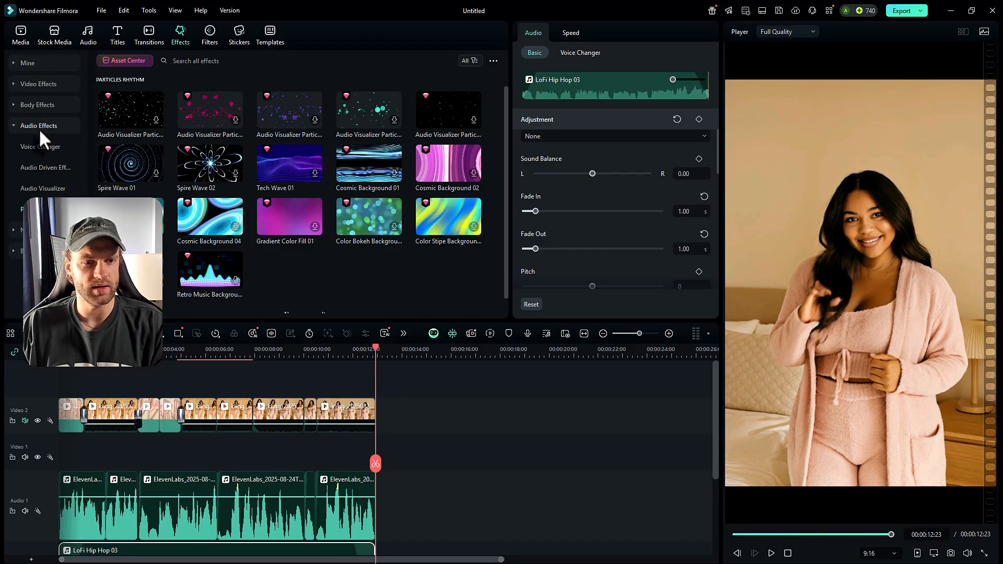
- Generate AI dynamic captions for the entire timeline sequence with auto-detected language and no translation
click(13, 126)
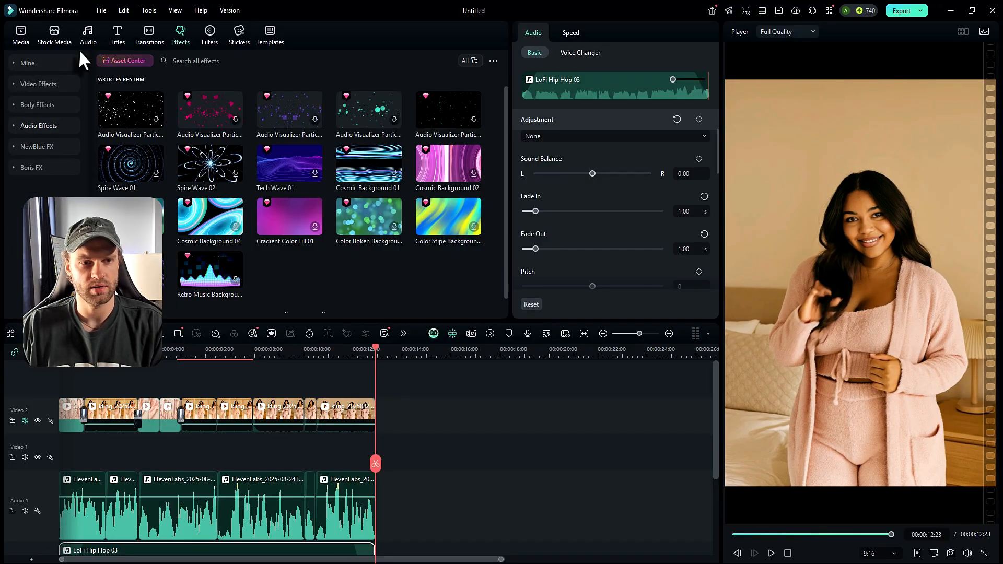
click(118, 38)
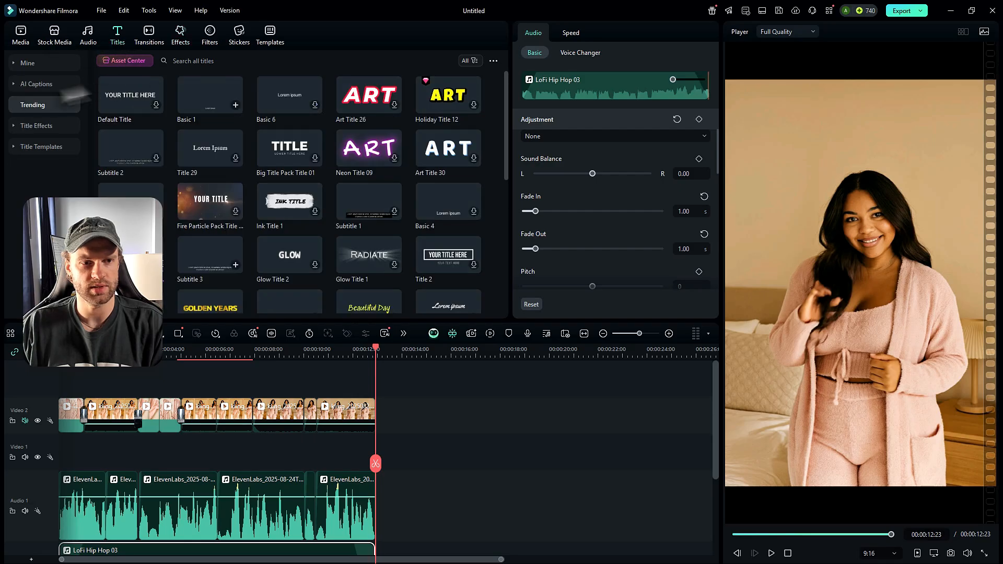
click(53, 84)
click(48, 146)
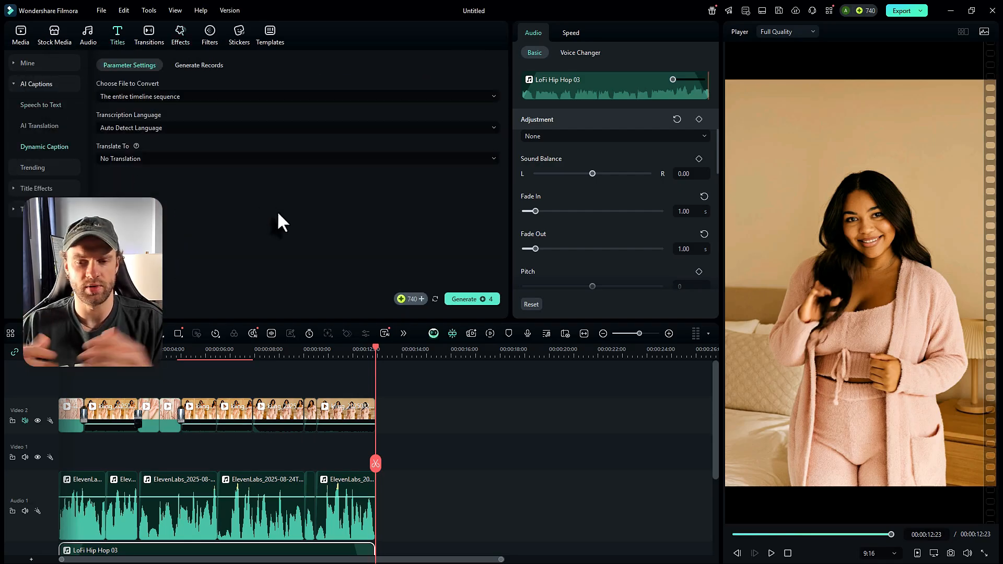
click(461, 300)
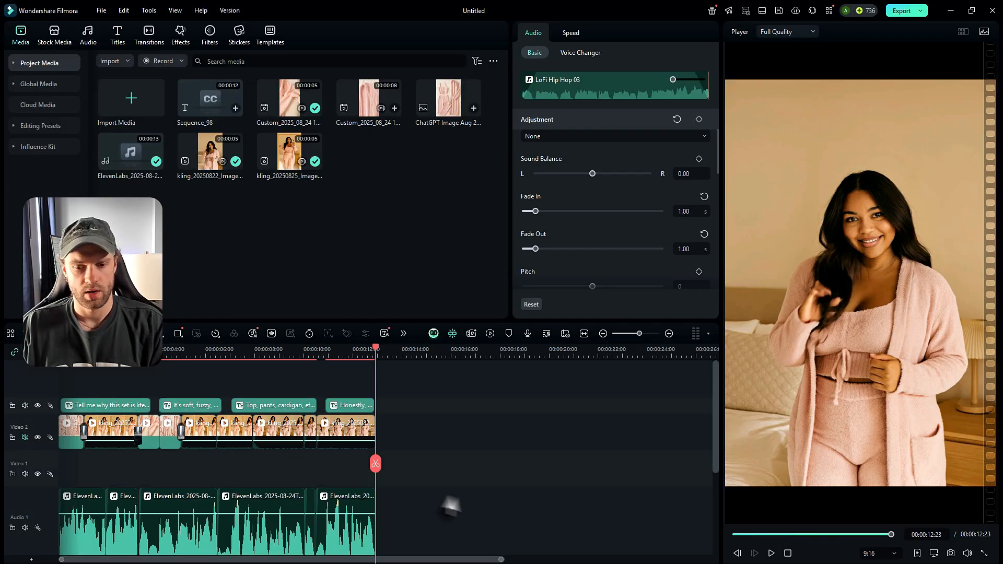
- Select all four caption clips and place the playhead at 00:00:00:20 to preview the first caption
drag(376, 463, 124, 463)
drag(293, 463, 60, 473)
click(377, 402)
drag(376, 403, 105, 410)
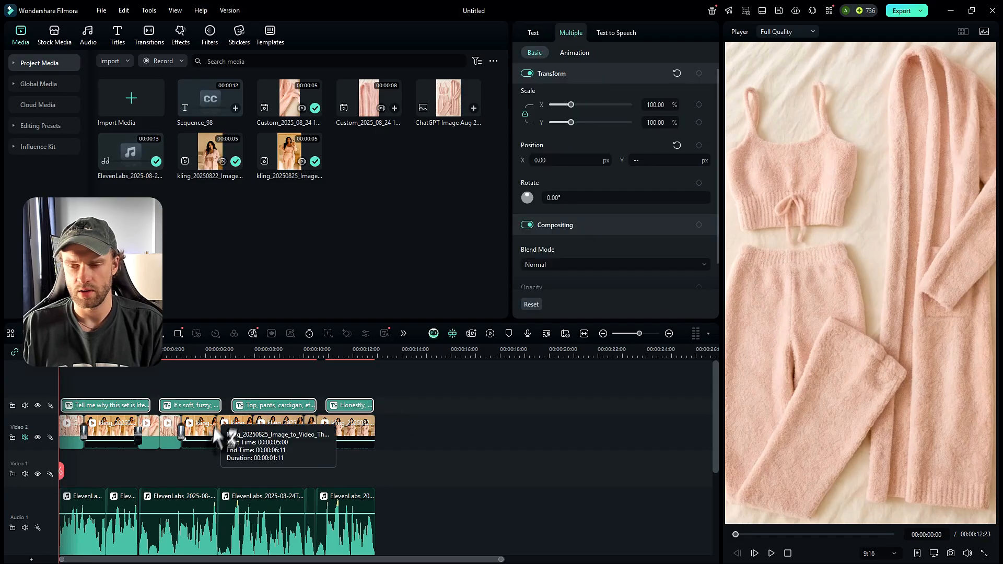
click(77, 469)
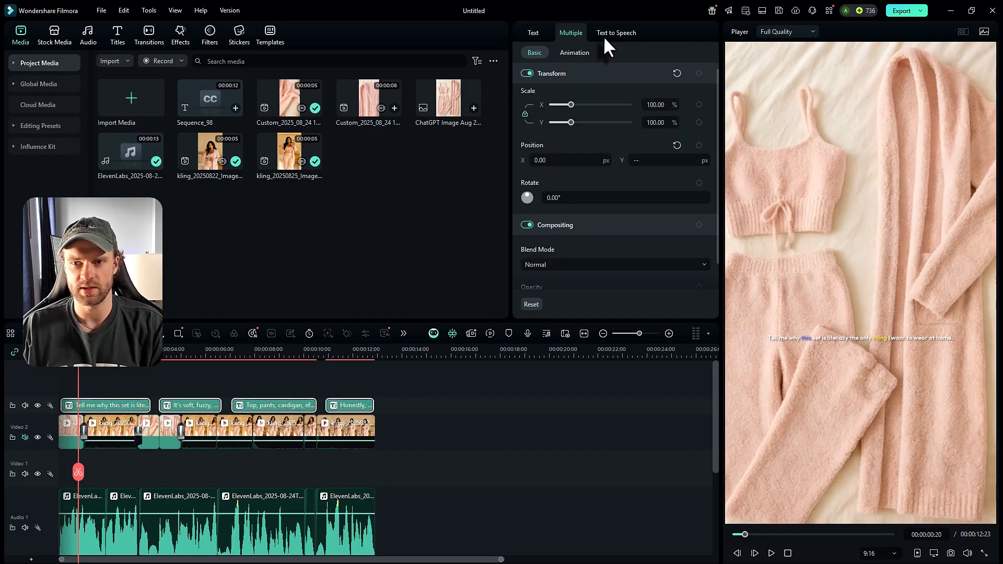
- Try several text templates on the selected captions and choose the white and teal one with the pink word highlight
click(574, 52)
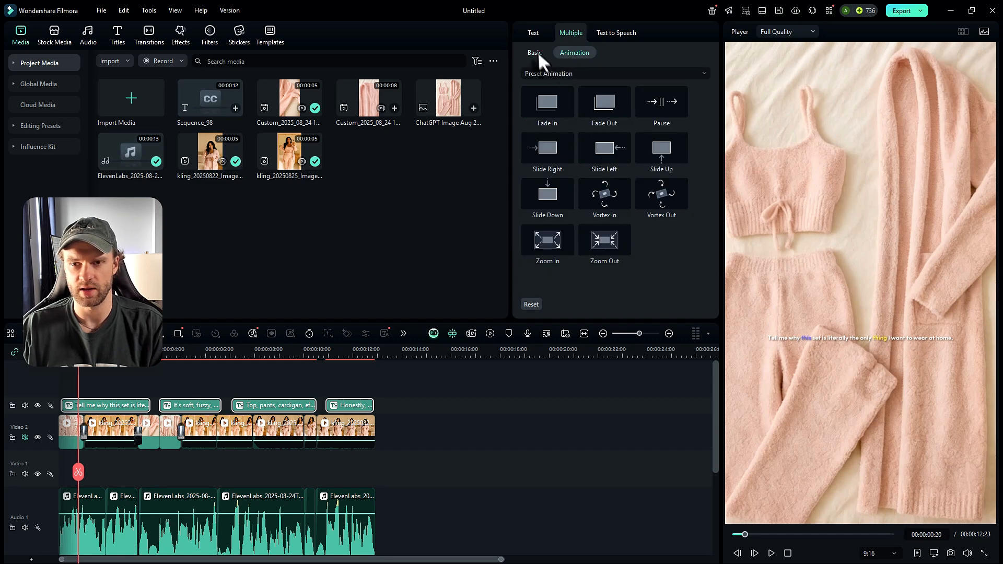
click(532, 32)
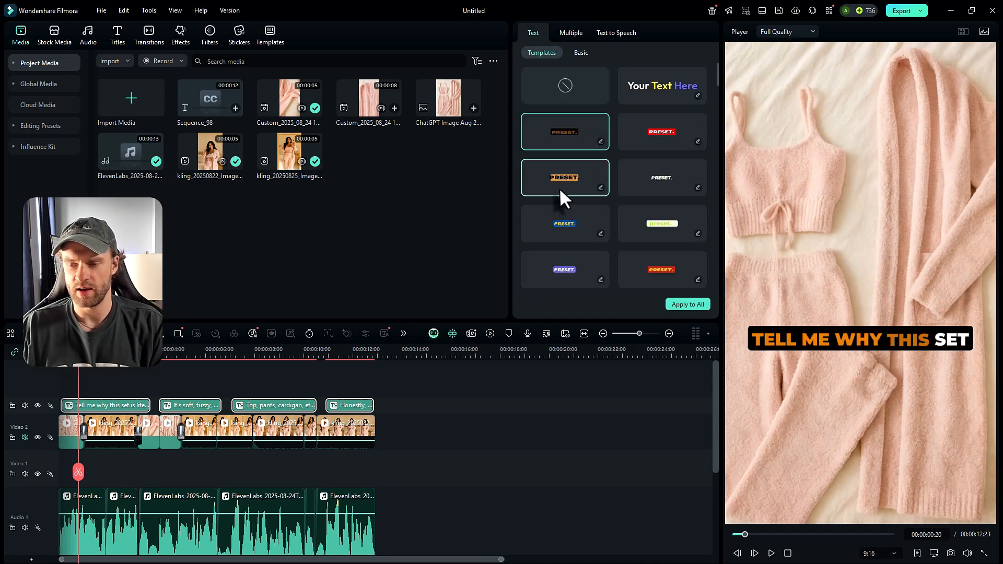
scroll(561, 209, down, 3)
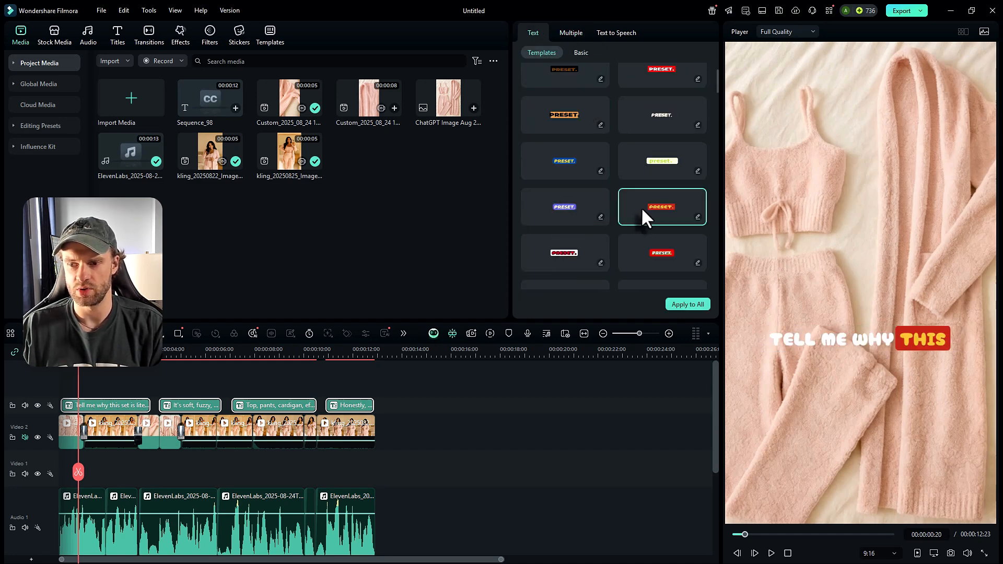
scroll(640, 207, down, 2)
click(573, 222)
scroll(572, 222, down, 2)
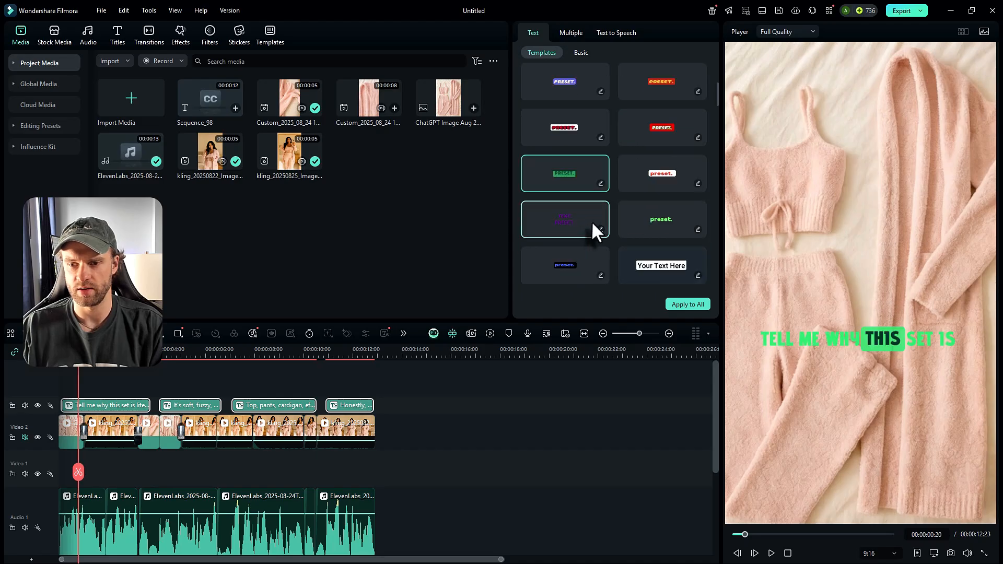
scroll(591, 224, down, 1)
click(666, 237)
scroll(648, 243, down, 1)
scroll(616, 230, down, 1)
click(588, 215)
scroll(589, 214, down, 1)
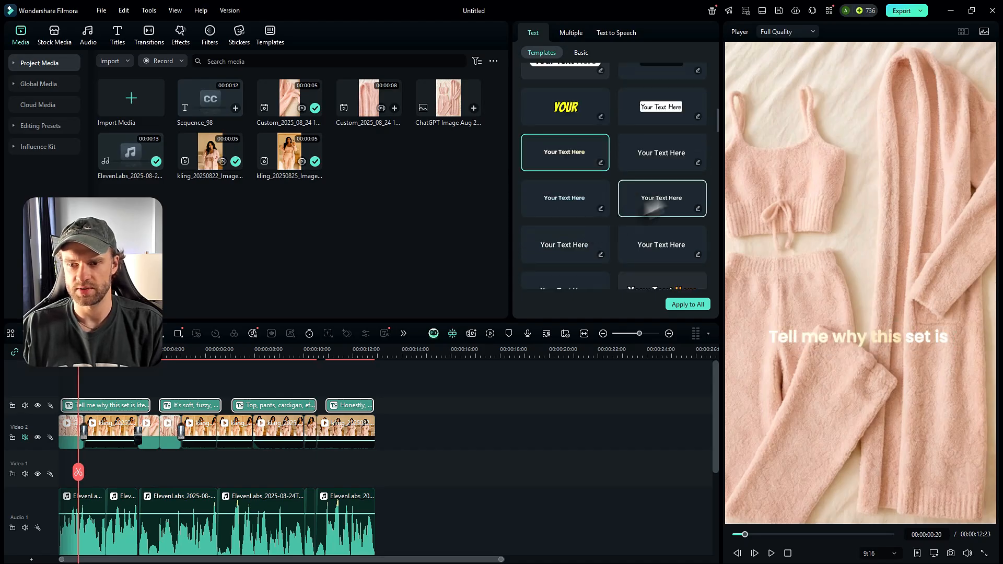
click(648, 205)
scroll(647, 206, down, 3)
click(587, 219)
scroll(587, 220, down, 5)
click(588, 221)
click(664, 229)
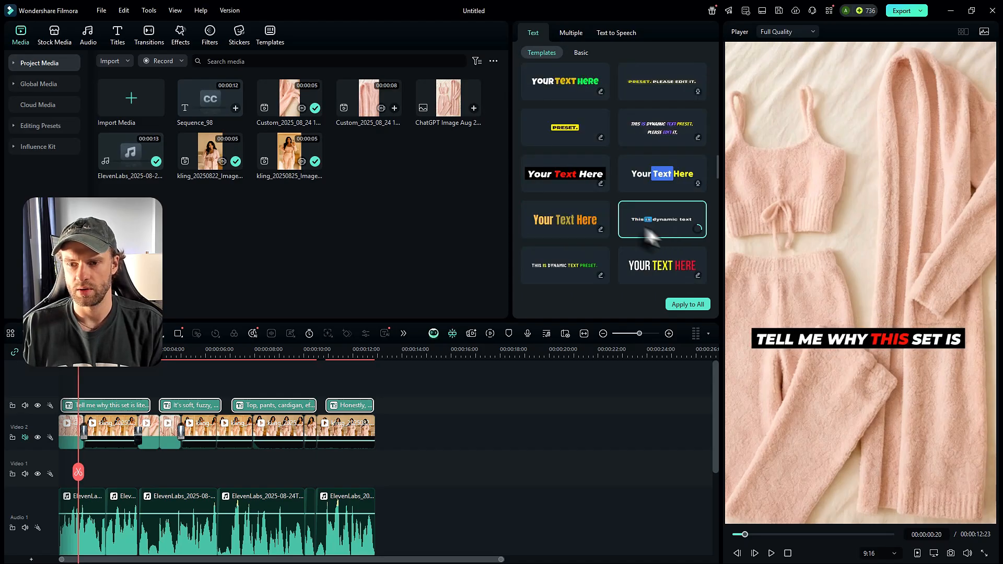
scroll(601, 230, down, 1)
click(663, 200)
scroll(664, 214, down, 1)
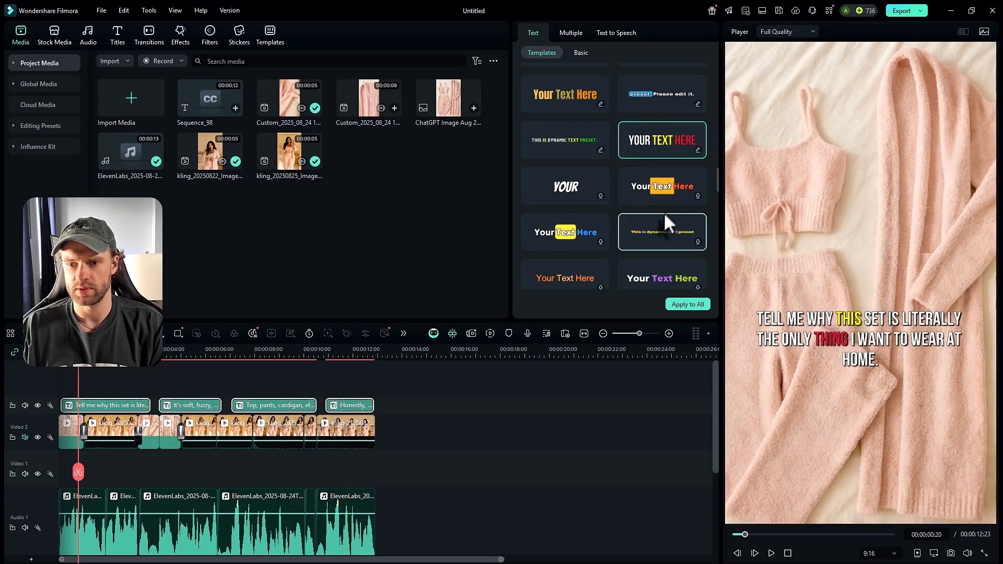
click(664, 213)
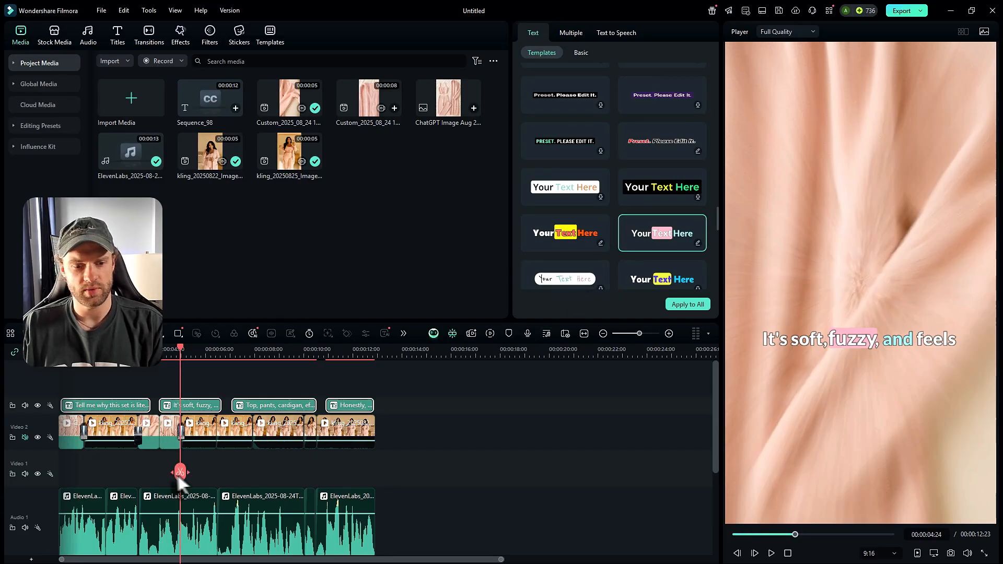
- Play the opening from the first caption to check the new caption style
drag(180, 473, 71, 476)
key(space)
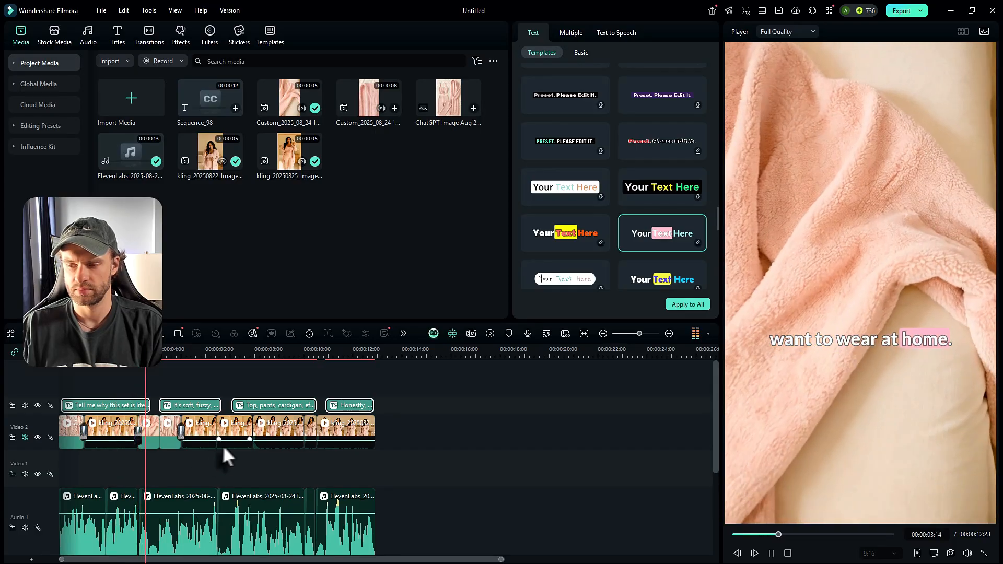
key(space)
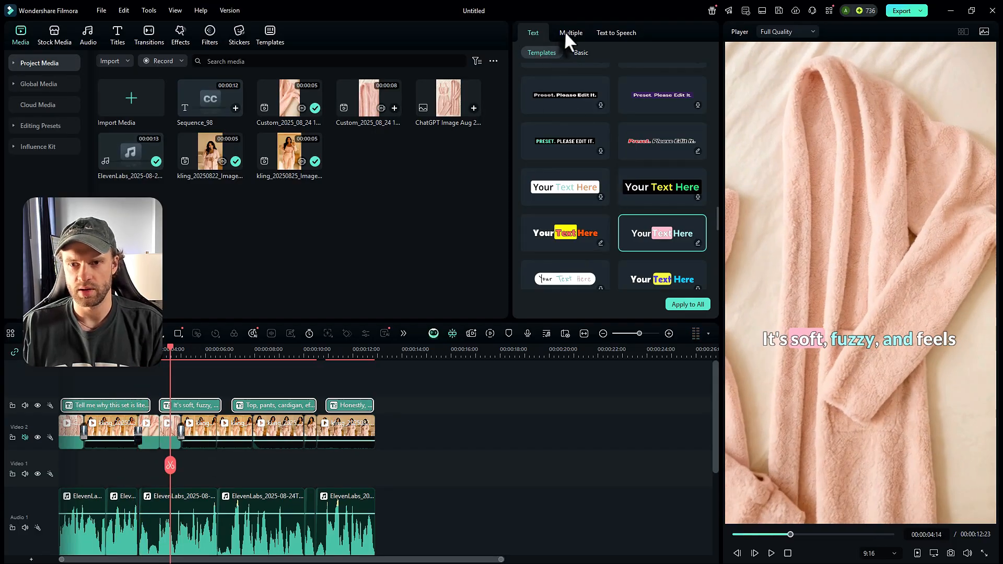
- Scale all the captions to 106.12% and set their vertical position to -70 px
drag(408, 399, 73, 411)
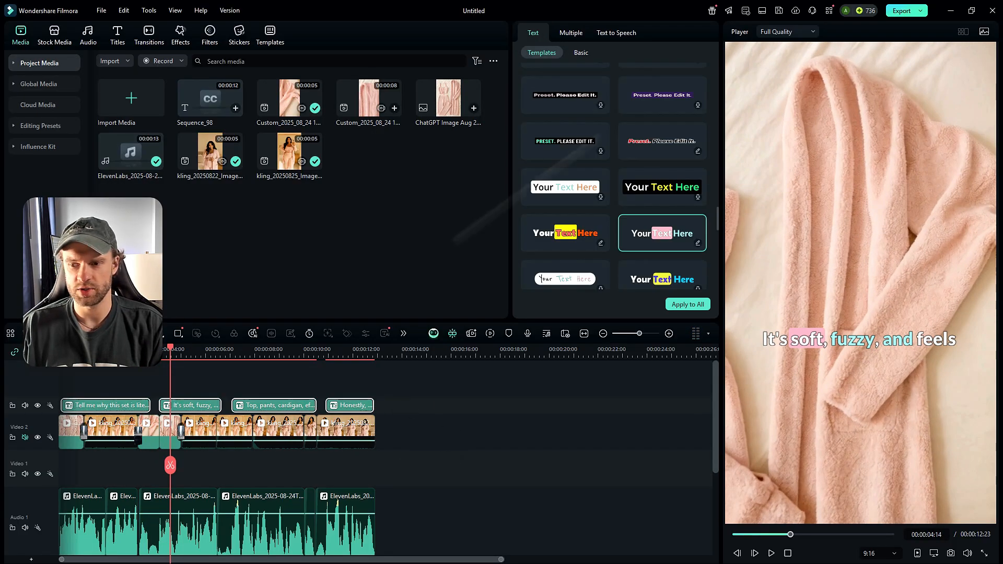
click(571, 33)
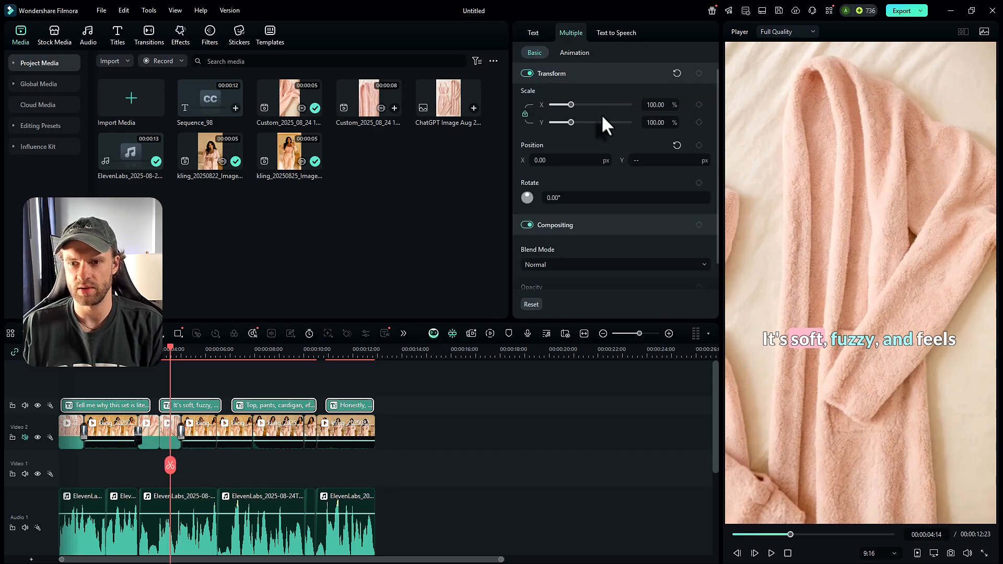
drag(649, 161, 730, 161)
click(859, 269)
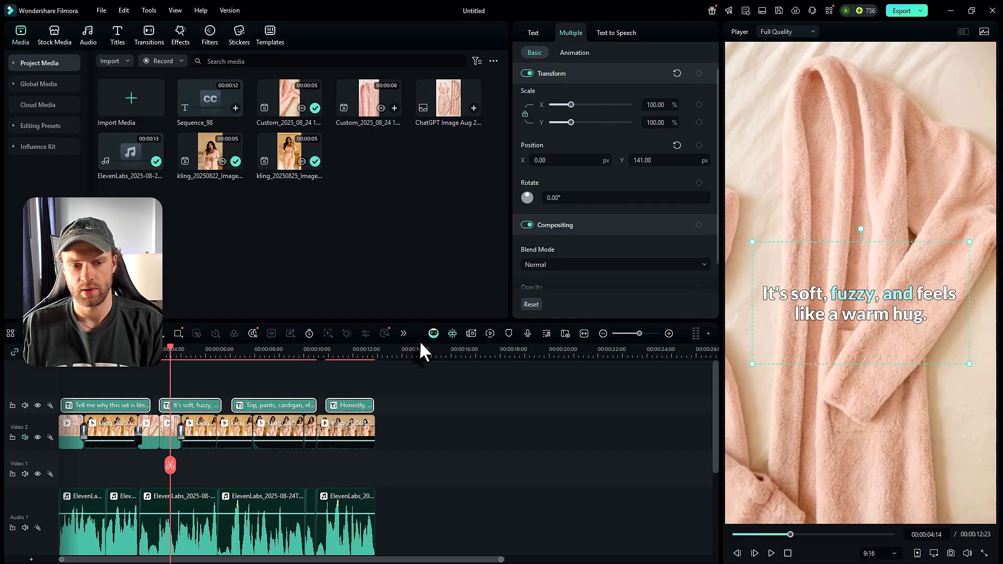
drag(570, 104, 572, 104)
drag(664, 161, 548, 161)
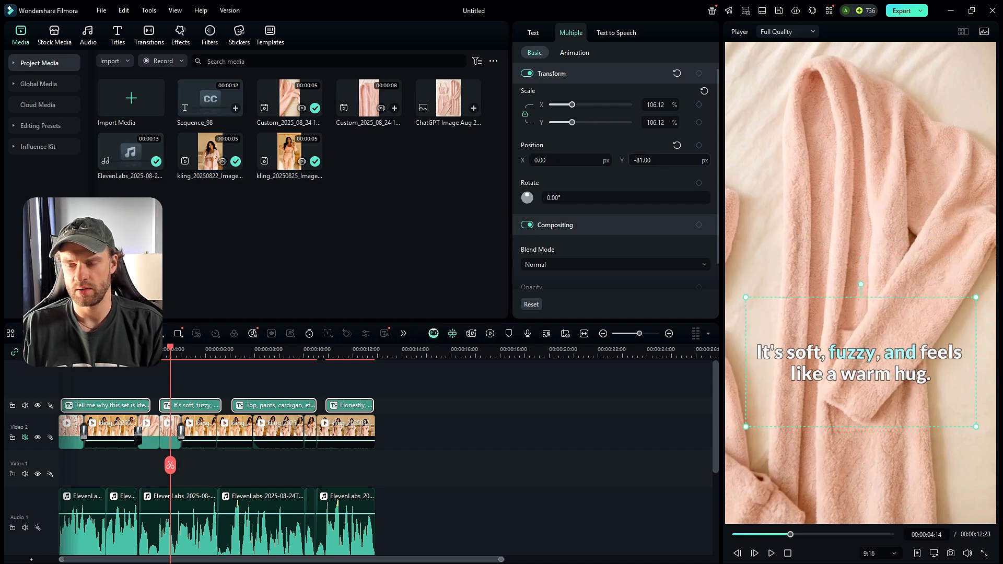
mouse_move(731, 161)
mouse_down()
mouse_move(644, 163)
mouse_move(759, 163)
mouse_move(749, 163)
mouse_up()
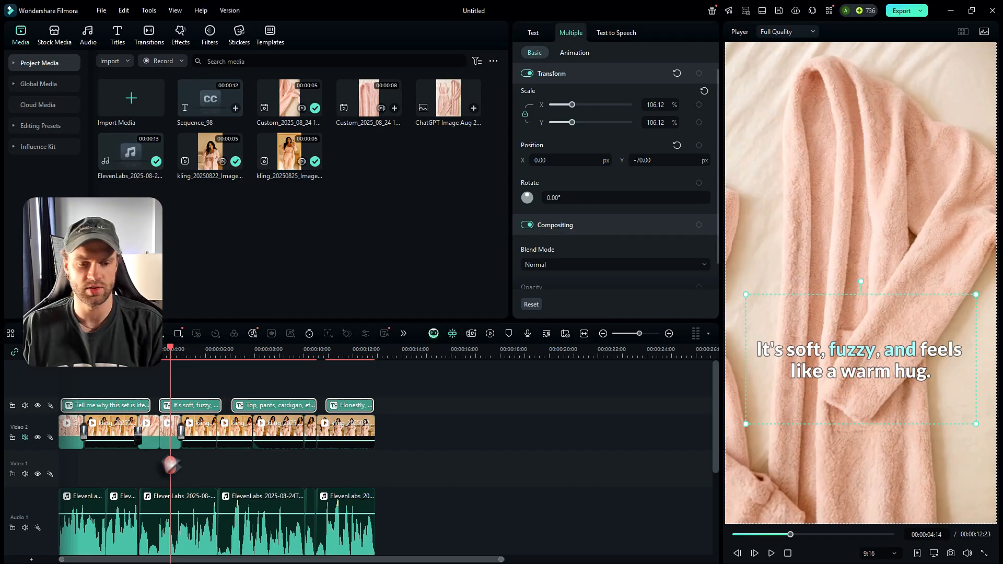
- Play the whole edit from the start to check the repositioned captions over the video
drag(170, 465, 51, 473)
key(space)
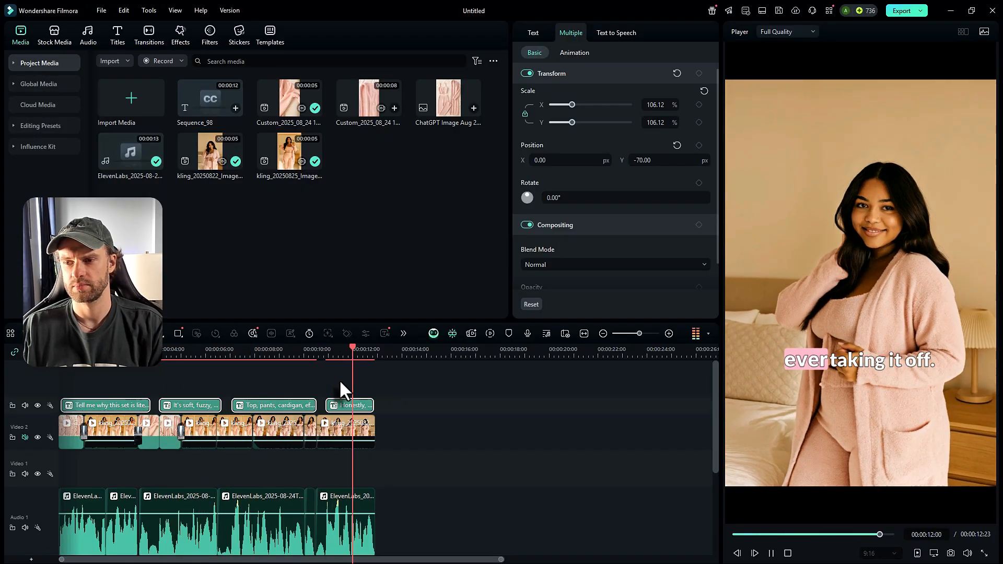
- Return the playhead to the start, begin exporting the edit and title the output file "ai product video"
drag(374, 386, 56, 475)
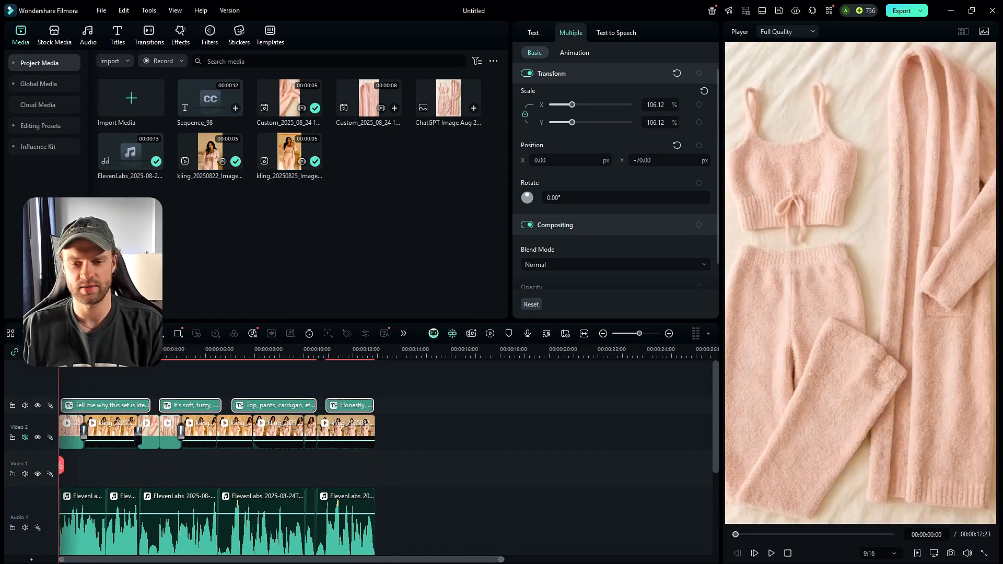
click(902, 11)
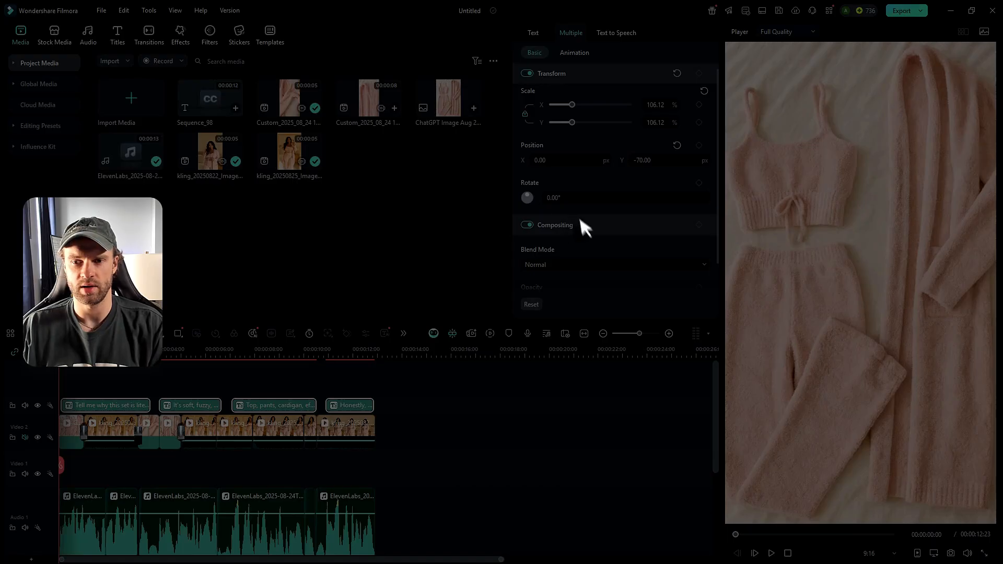
double_click(545, 162)
click(542, 159)
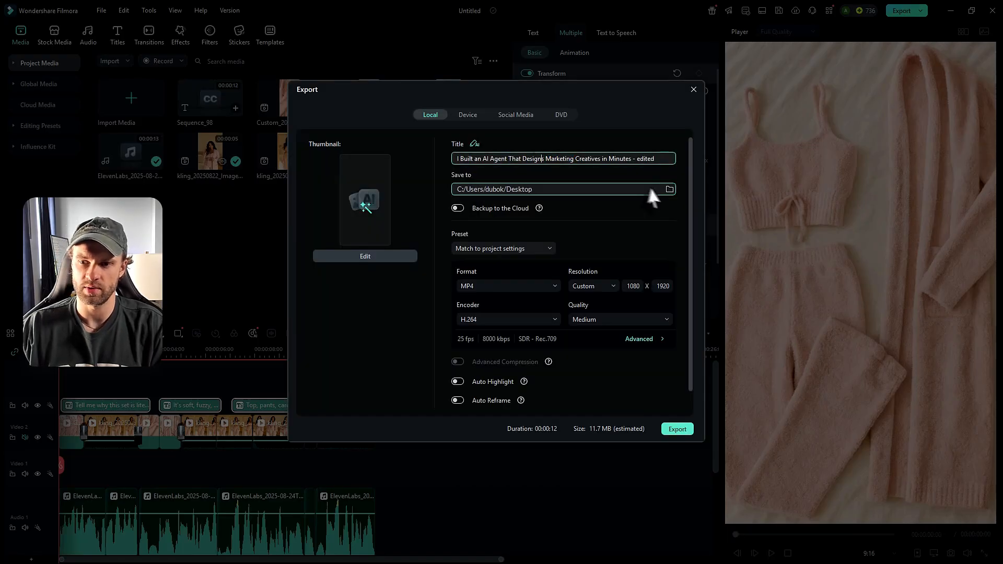
key(ctrl+a)
key(BackSpace)
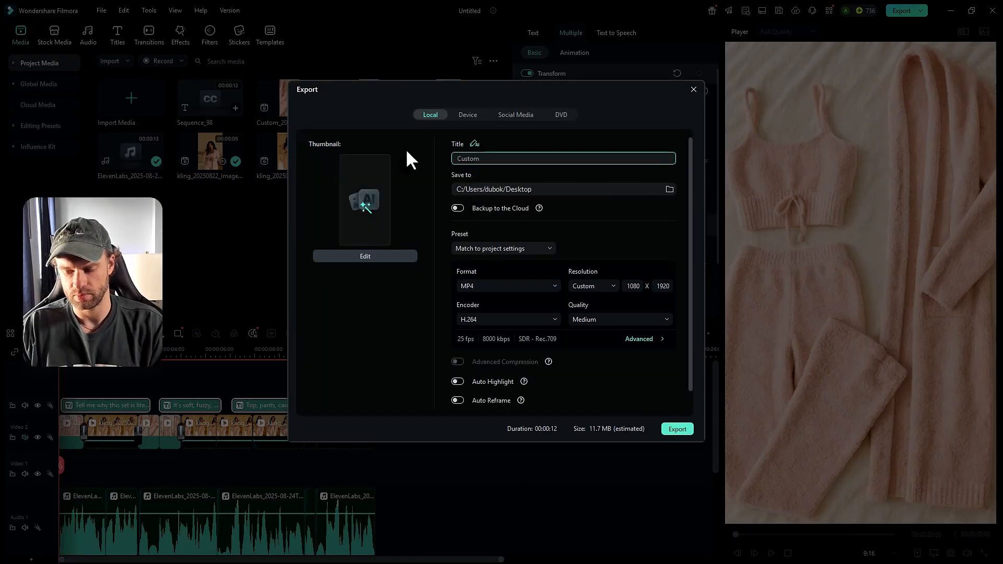
text(ai product video)
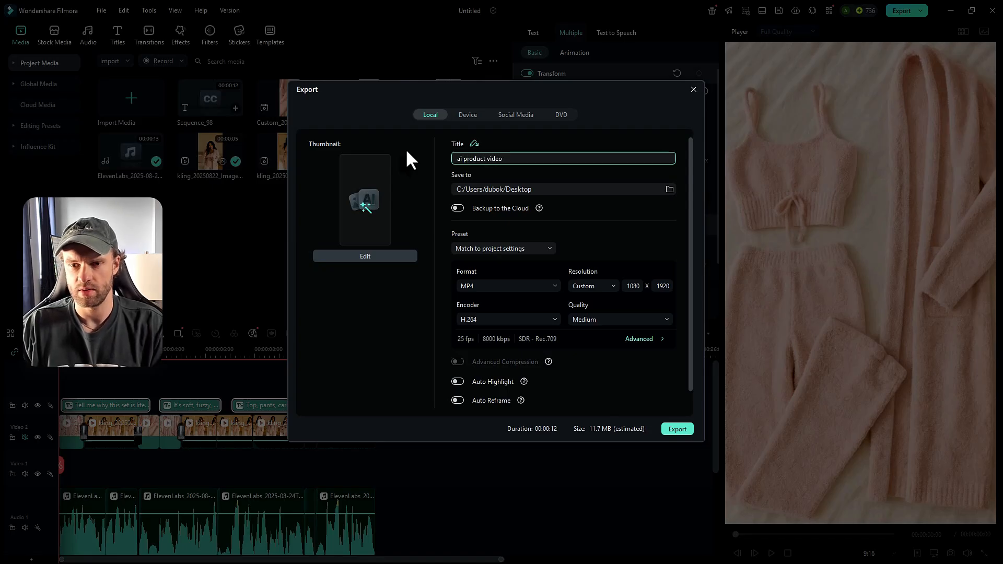
- Export the video as an MP4 with the quality set to High, and close the media player and the export window
click(601, 320)
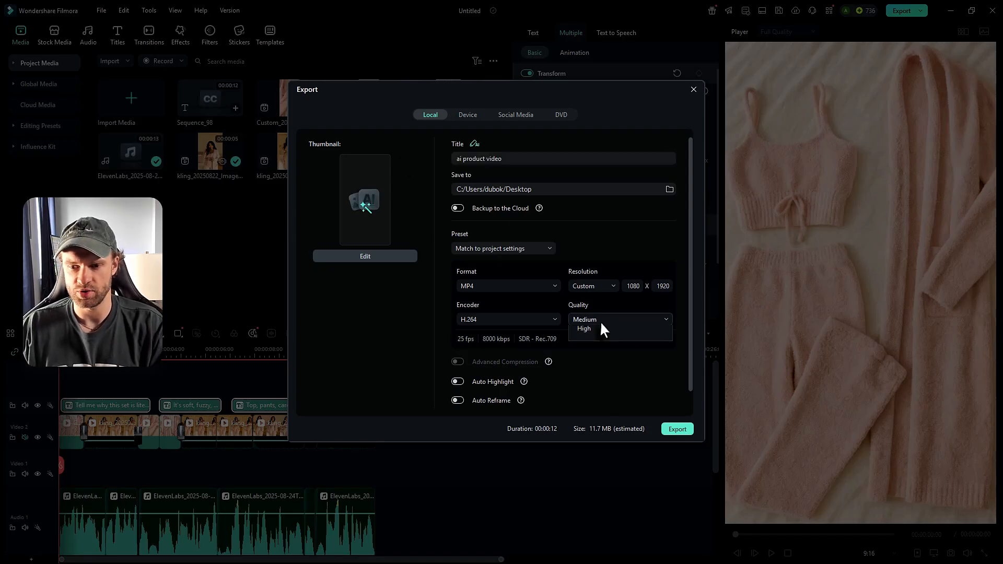
click(593, 375)
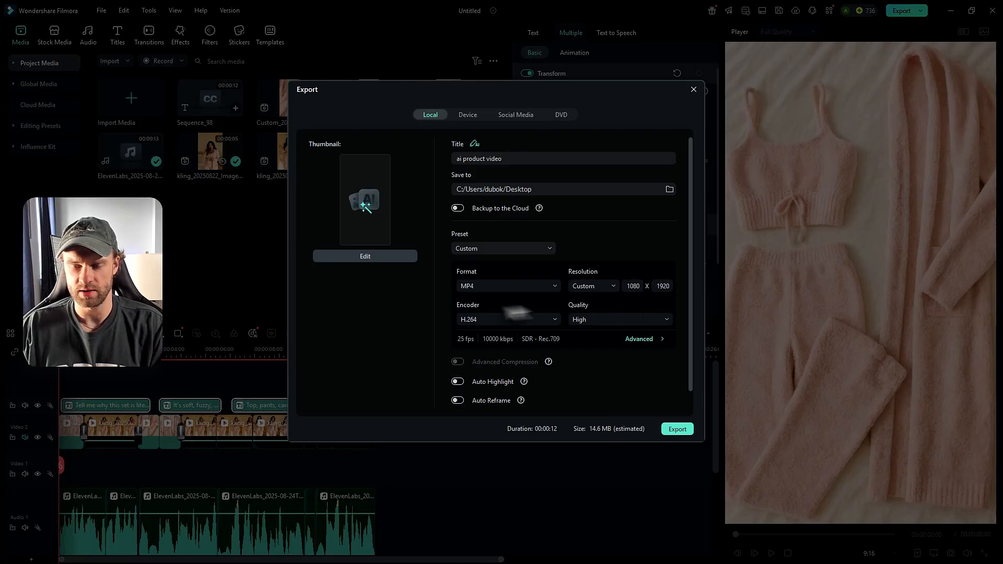
scroll(495, 309, down, 1)
scroll(509, 313, up, 1)
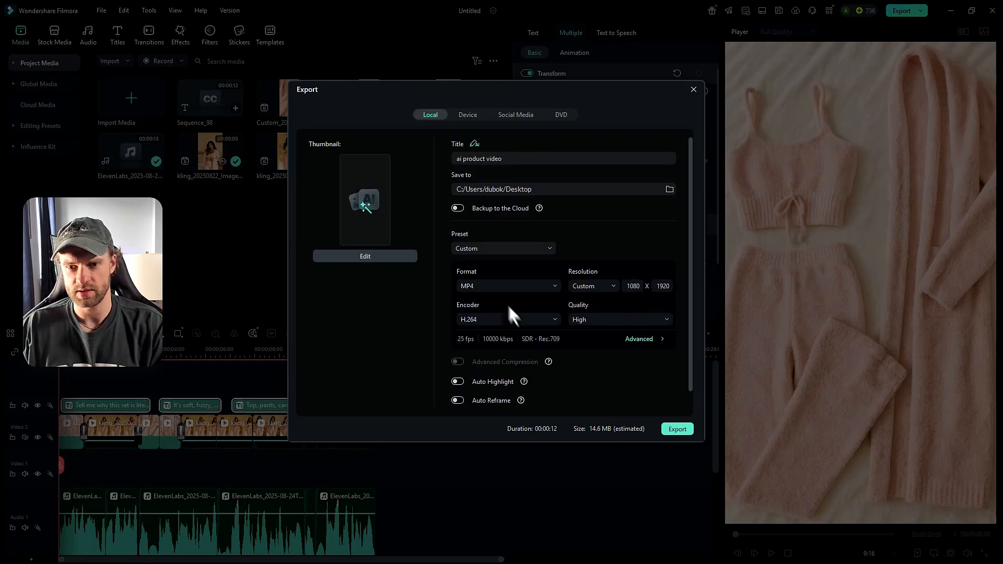
click(678, 429)
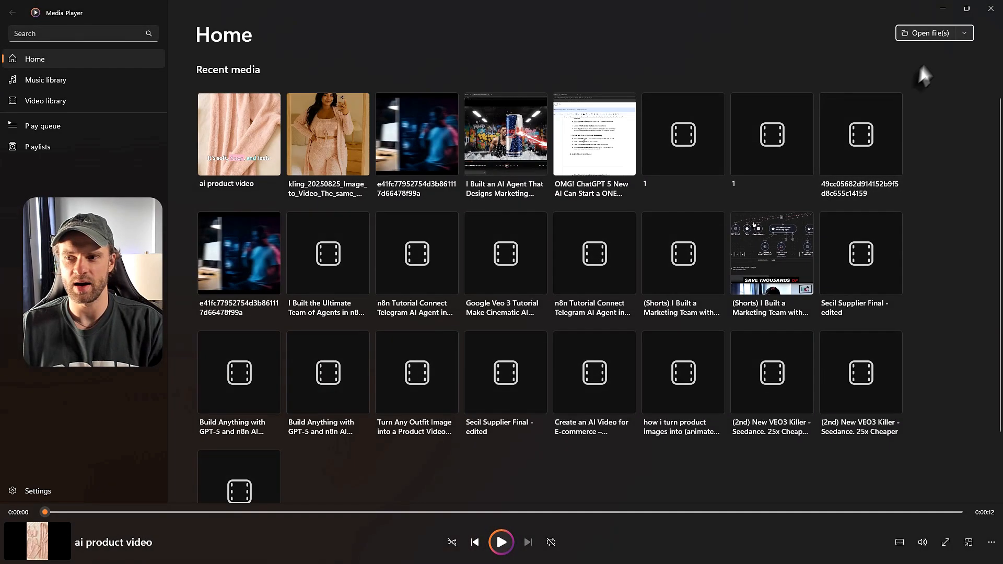
click(990, 8)
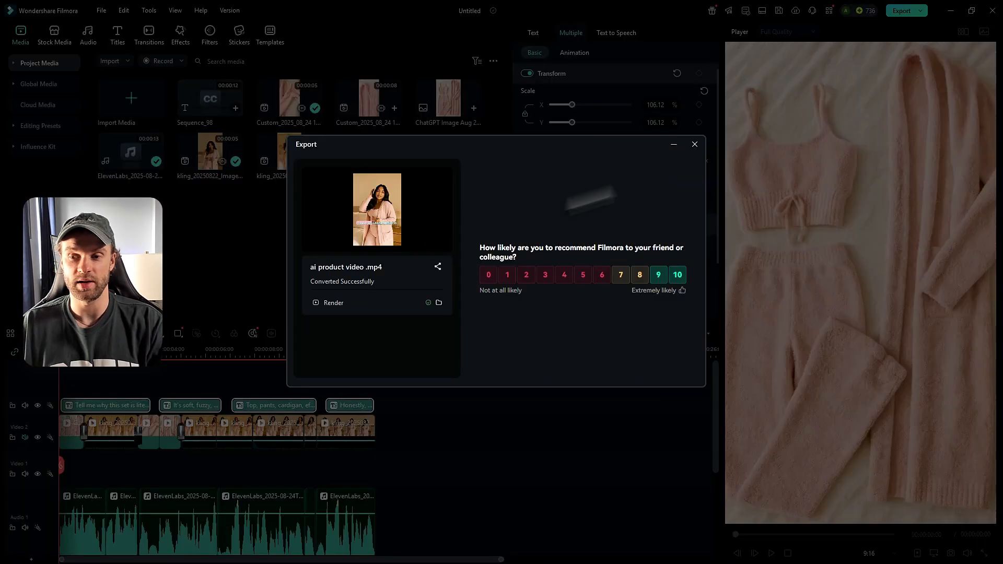
click(694, 144)
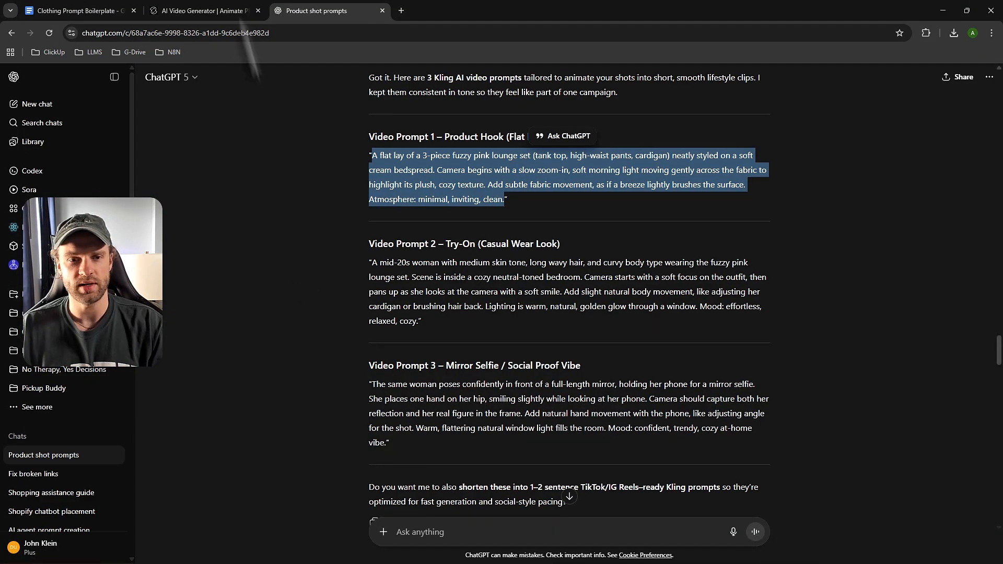
- Review the Clothing Prompt Boilerplate document and the Kling video prompts in the ChatGPT "Product shot prompts" chat, with the chat sidebar collapsed
click(80, 10)
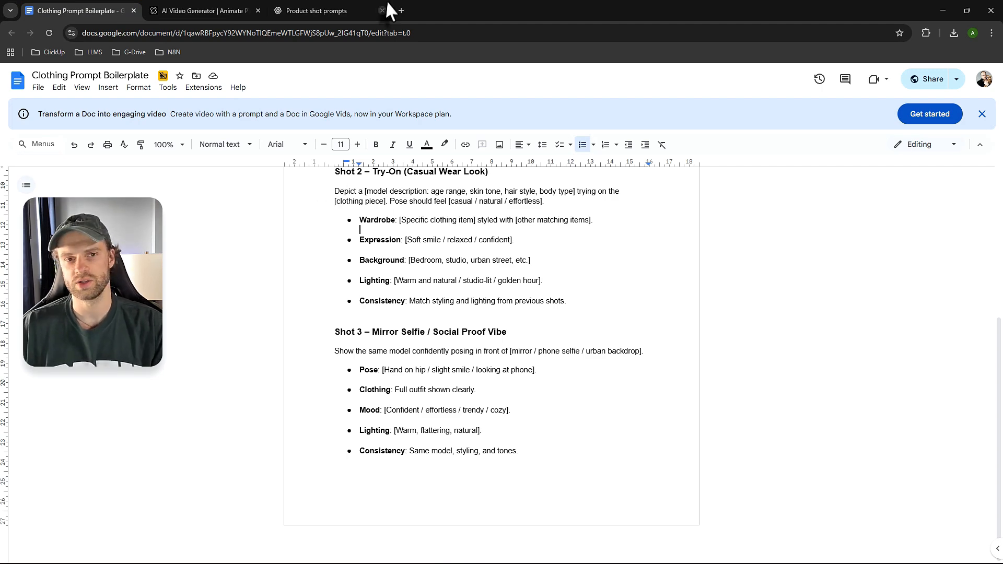
click(327, 10)
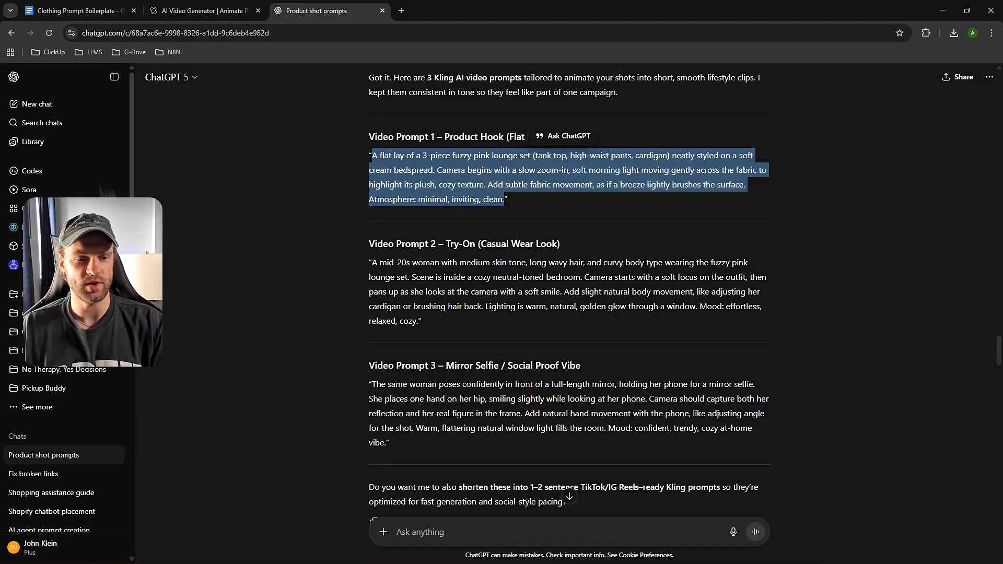
click(114, 77)
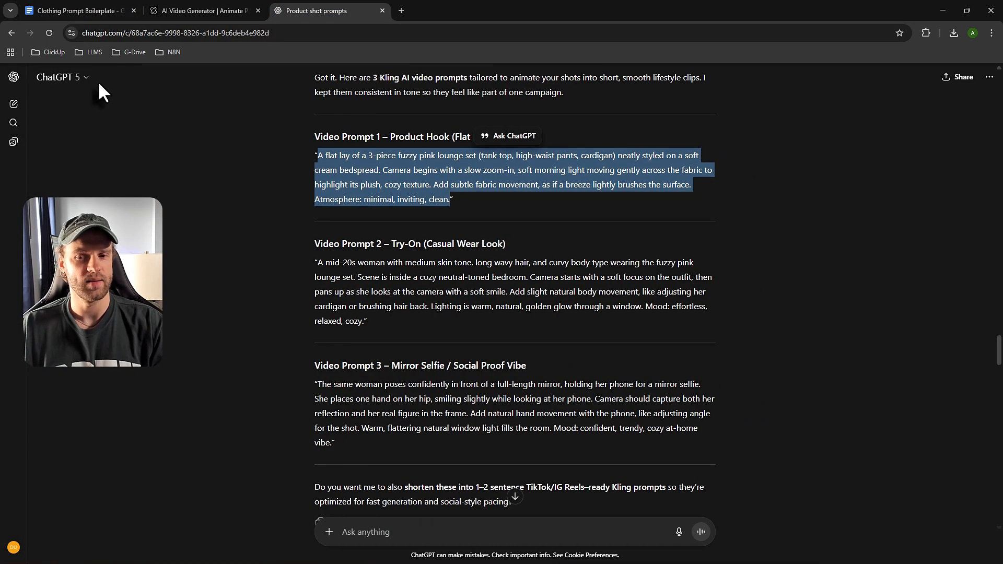